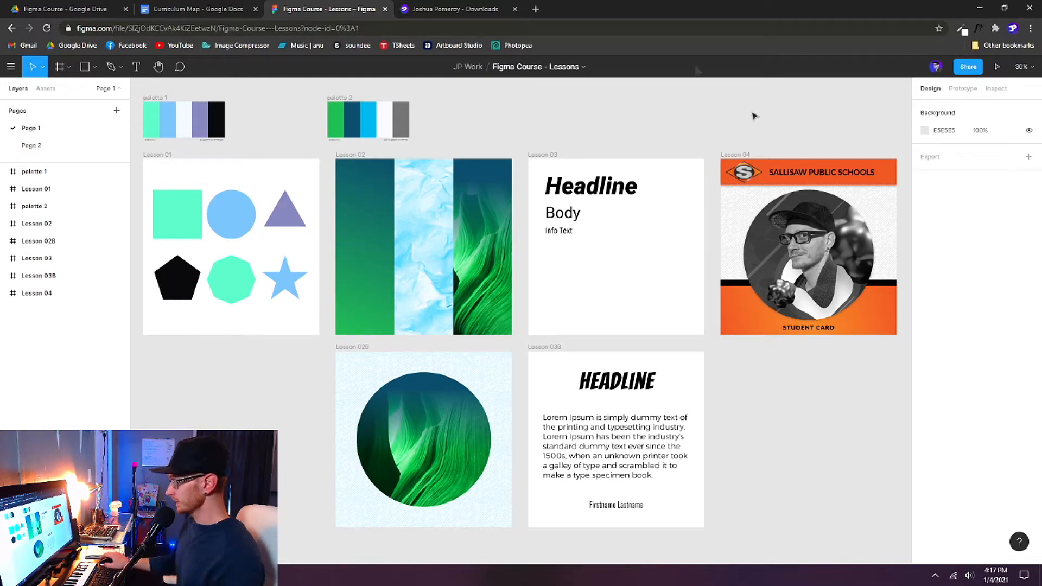
Step: Check the Lesson 04 student card, then switch to the course Downloads and Resources page
{"action": "left_click", "coordinate": [745, 157]}
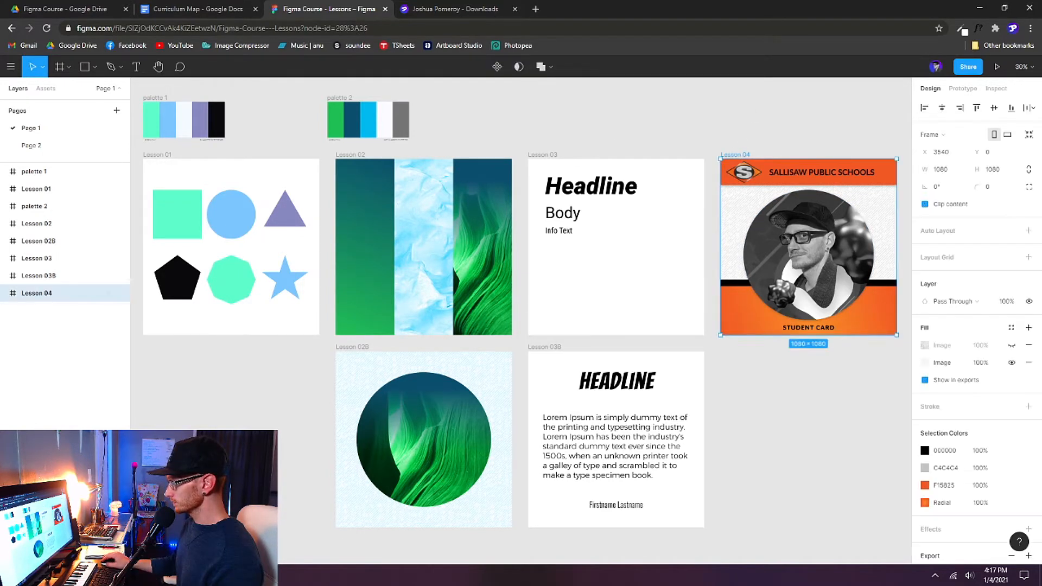
{"action": "scroll", "coordinate": [762, 181], "scroll_direction": "right", "scroll_amount": 2}
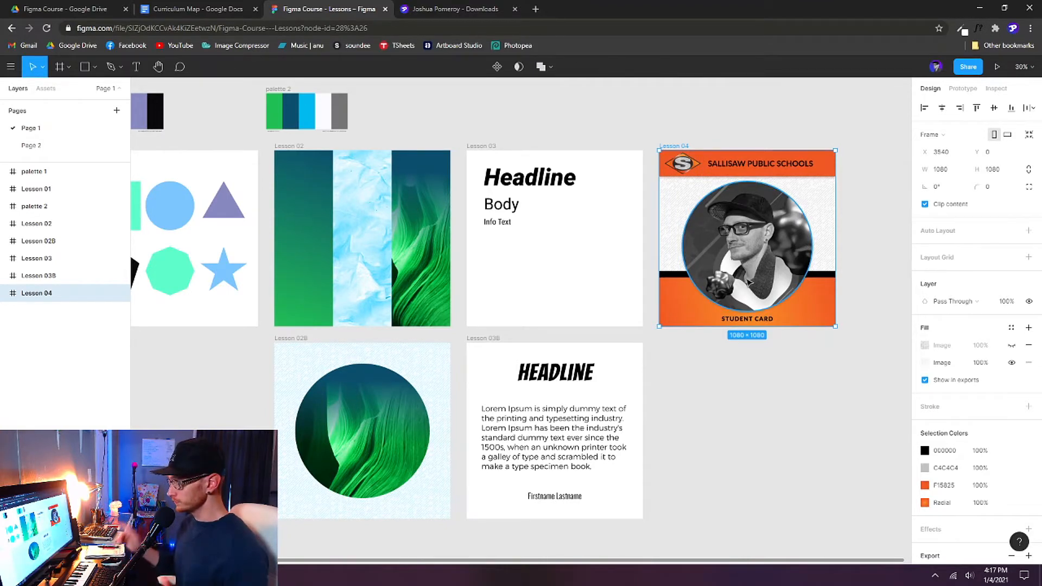
{"action": "left_click", "coordinate": [474, 11]}
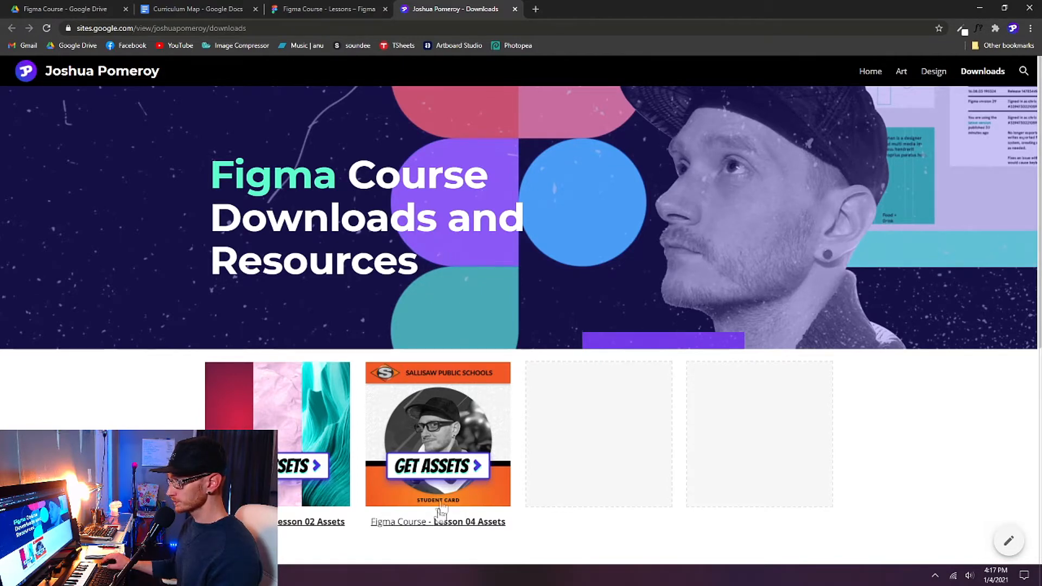
Step: Open the Lesson 04 Assets Drive folder from its GET ASSETS card
{"action": "left_click", "coordinate": [462, 475]}
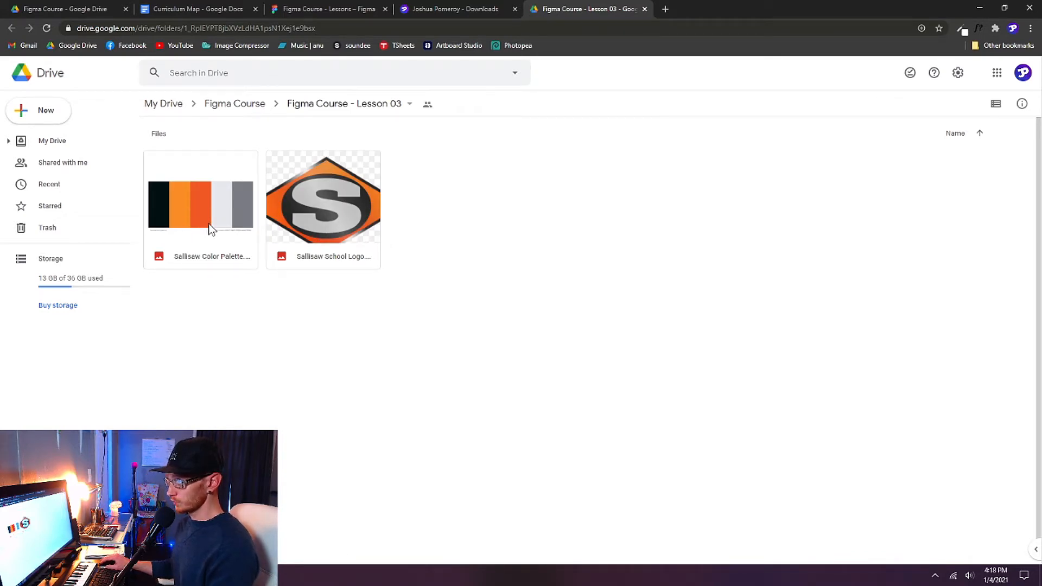
Step: Download the Sallisaw Color Palette and School Logo images, then close Drive and return to Figma
{"action": "right_click", "coordinate": [208, 224]}
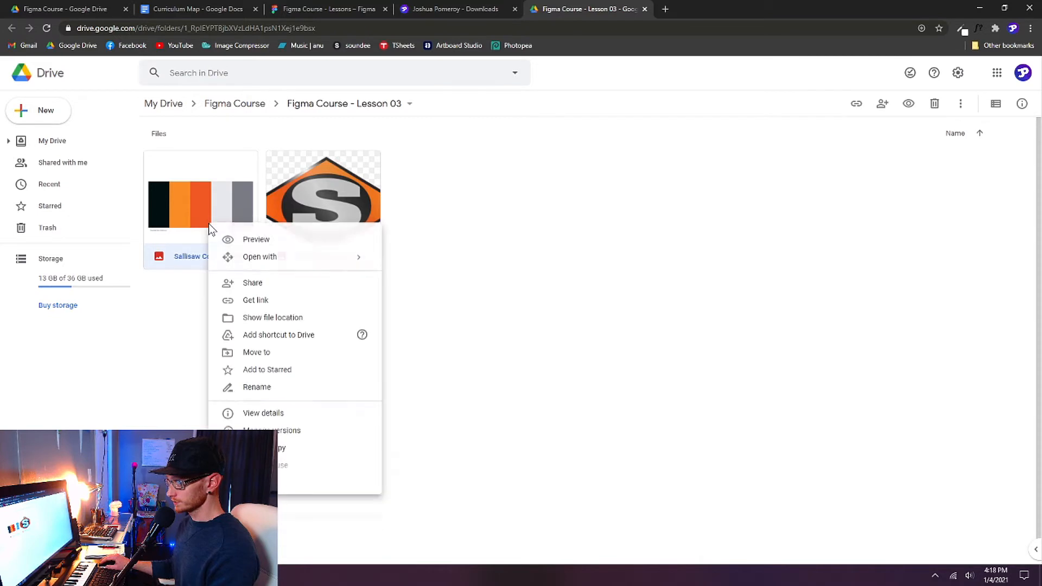
{"action": "left_click", "coordinate": [284, 490]}
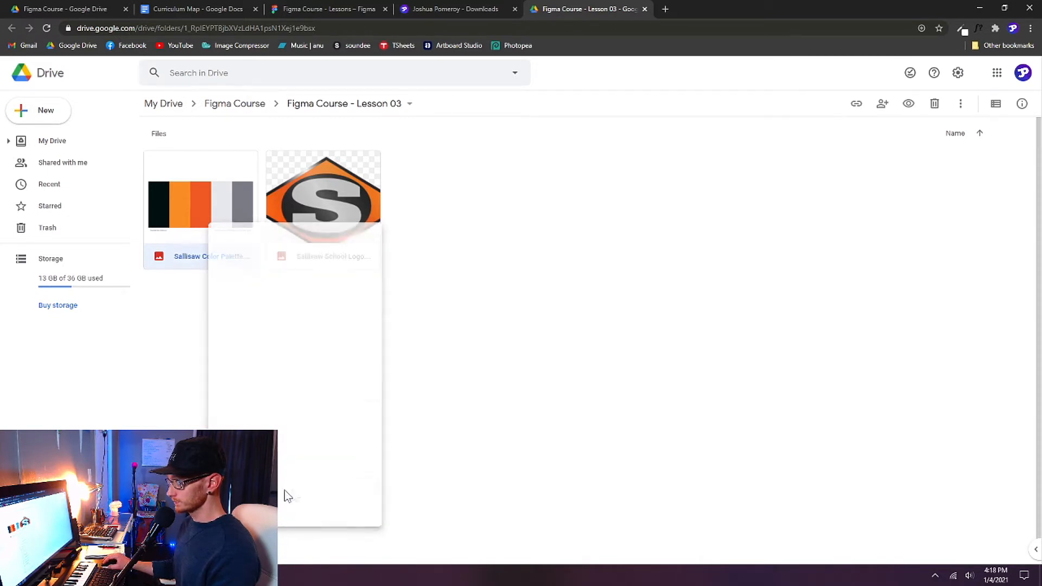
{"action": "right_click", "coordinate": [337, 218]}
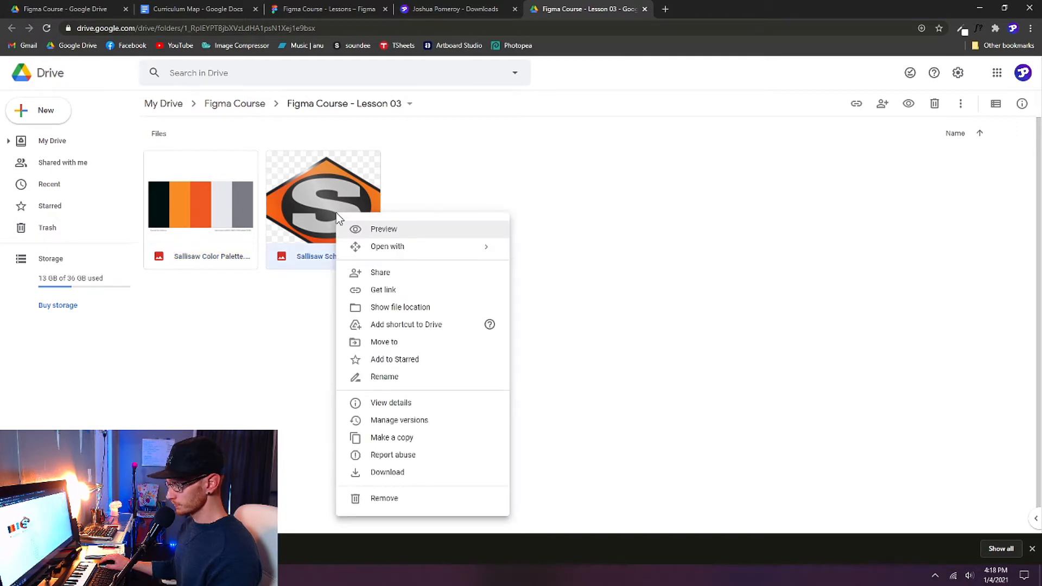
{"action": "left_click", "coordinate": [408, 475]}
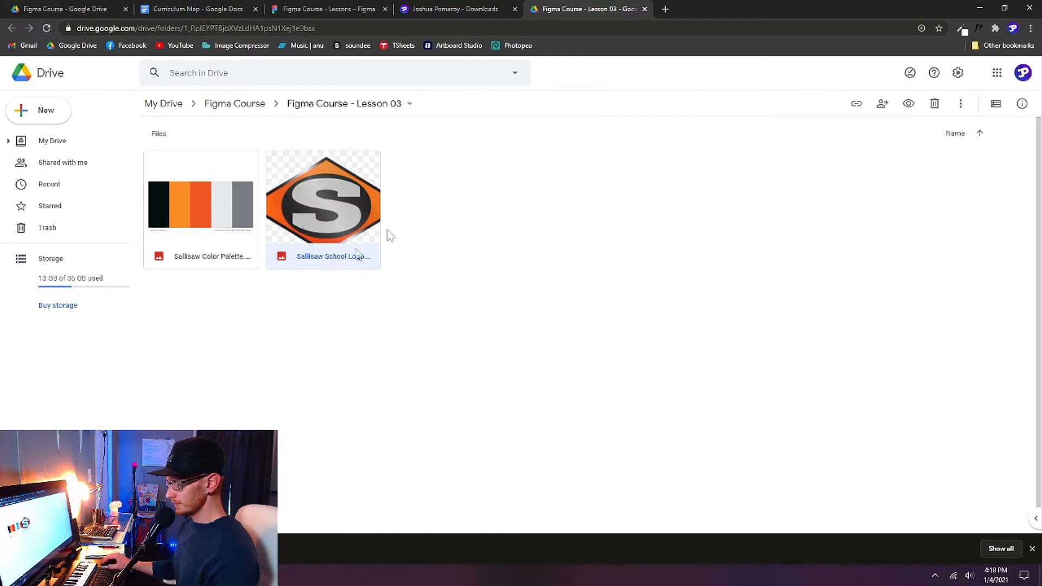
{"action": "left_click", "coordinate": [644, 9]}
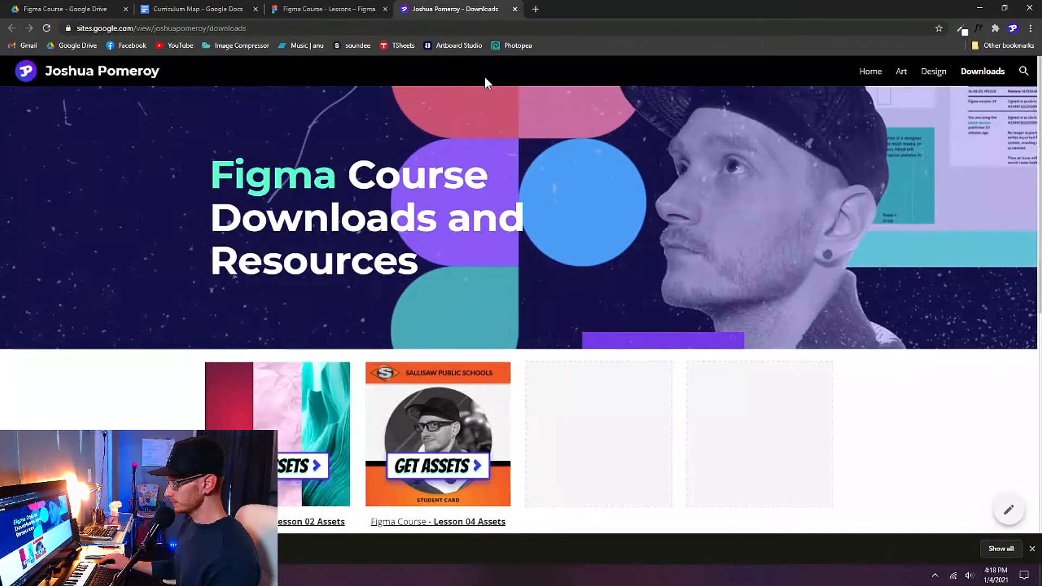
{"action": "left_click", "coordinate": [328, 8]}
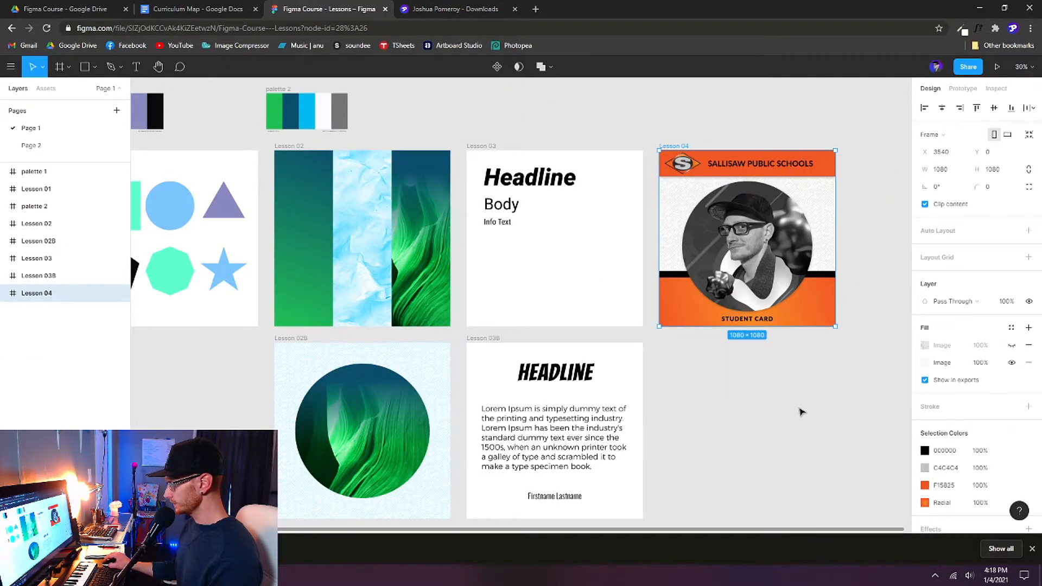
Step: Pan to the empty area below the Lesson 04 card and pick the Frame tool
{"action": "scroll", "coordinate": [735, 386], "scroll_direction": "right", "scroll_amount": 2}
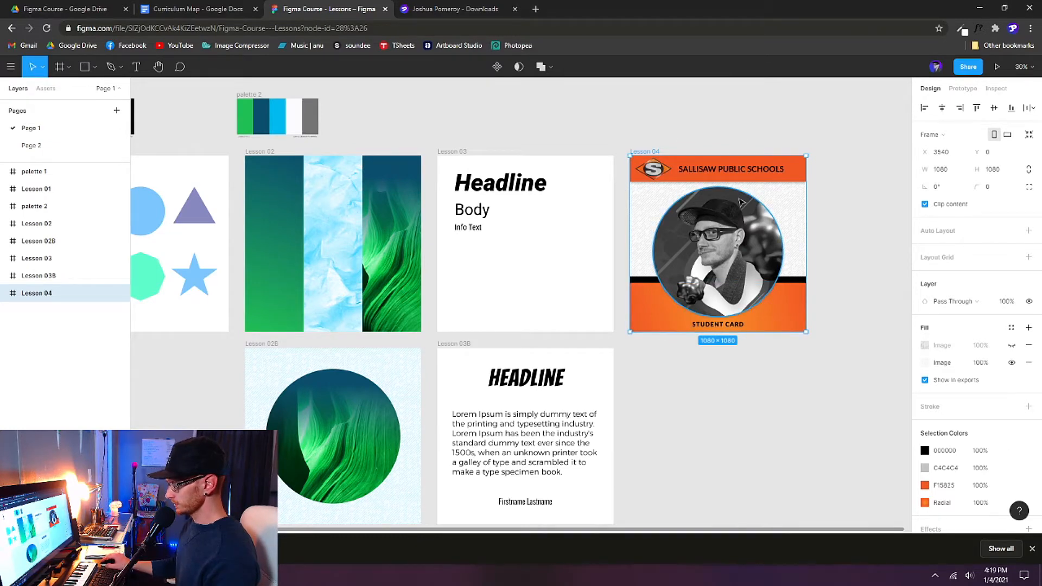
{"action": "scroll", "coordinate": [617, 426], "scroll_direction": "right", "scroll_amount": 3}
{"action": "left_click_drag", "start_coordinate": [640, 419], "coordinate": [616, 360]}
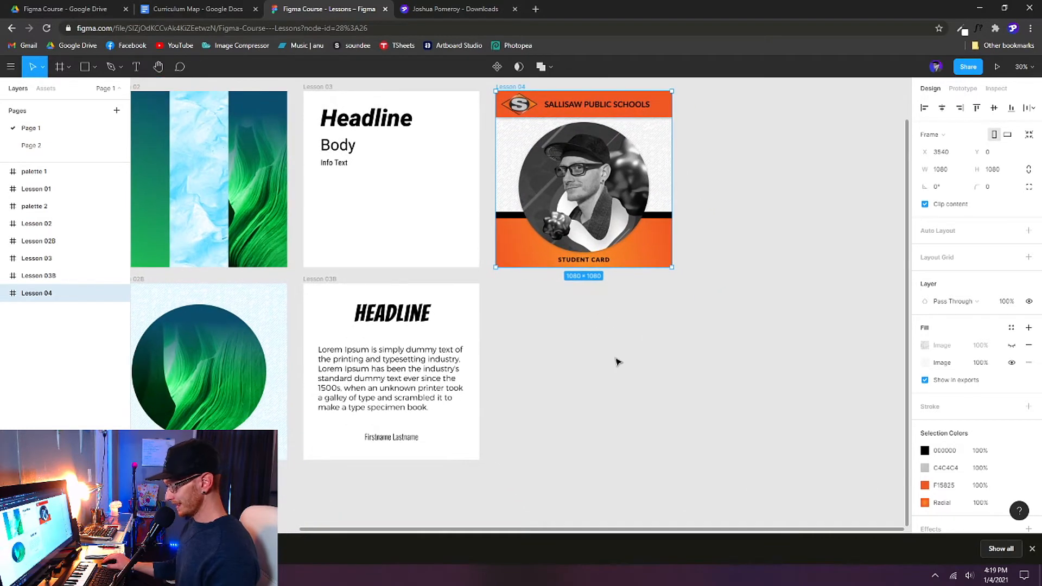
{"action": "key", "text": "f"}
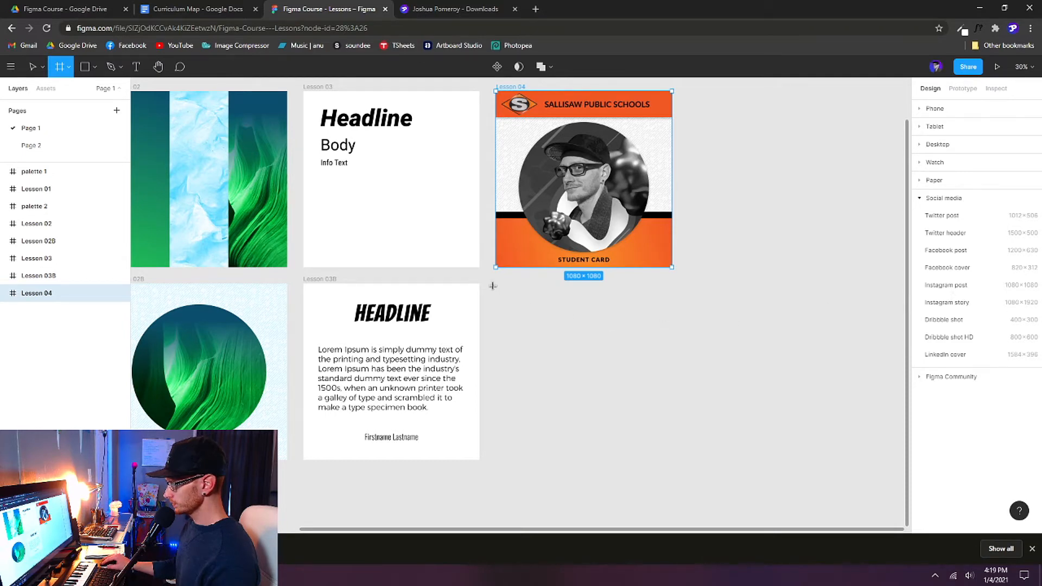
Step: Draw a 1080×1080 frame below Lesson 04, order it after Lesson 04, and name it Lesson 04B
{"action": "left_click_drag", "start_coordinate": [494, 285], "coordinate": [672, 460]}
{"action": "left_click_drag", "start_coordinate": [496, 284], "coordinate": [496, 284]}
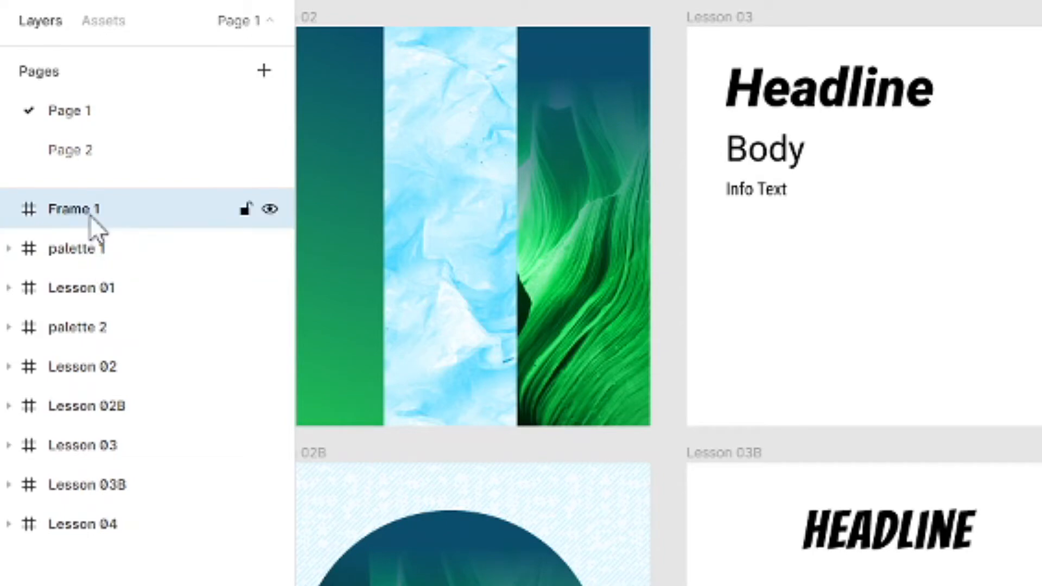
{"action": "left_click_drag", "start_coordinate": [83, 214], "coordinate": [105, 546]}
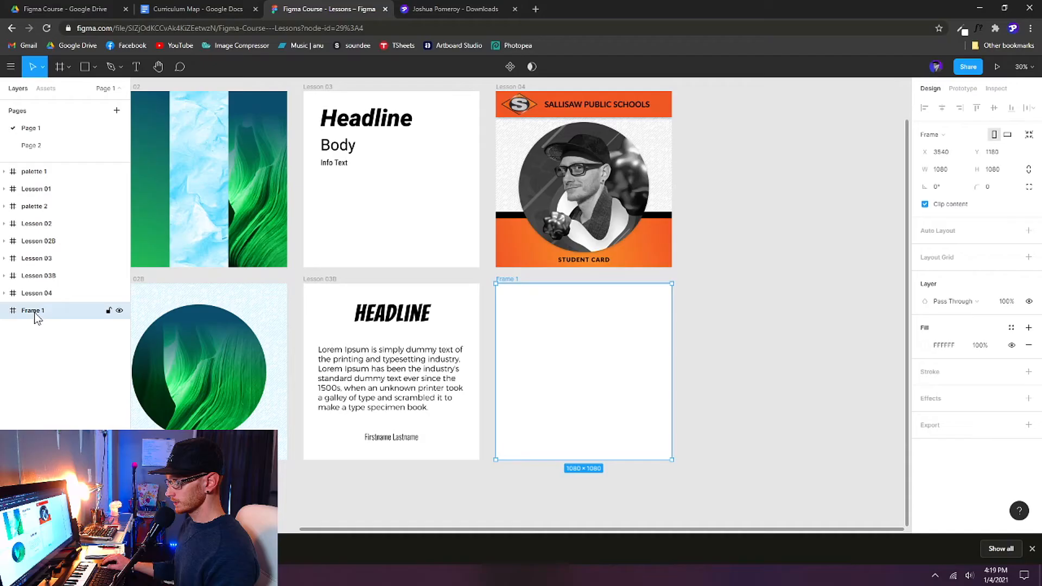
{"action": "double_click", "coordinate": [35, 314]}
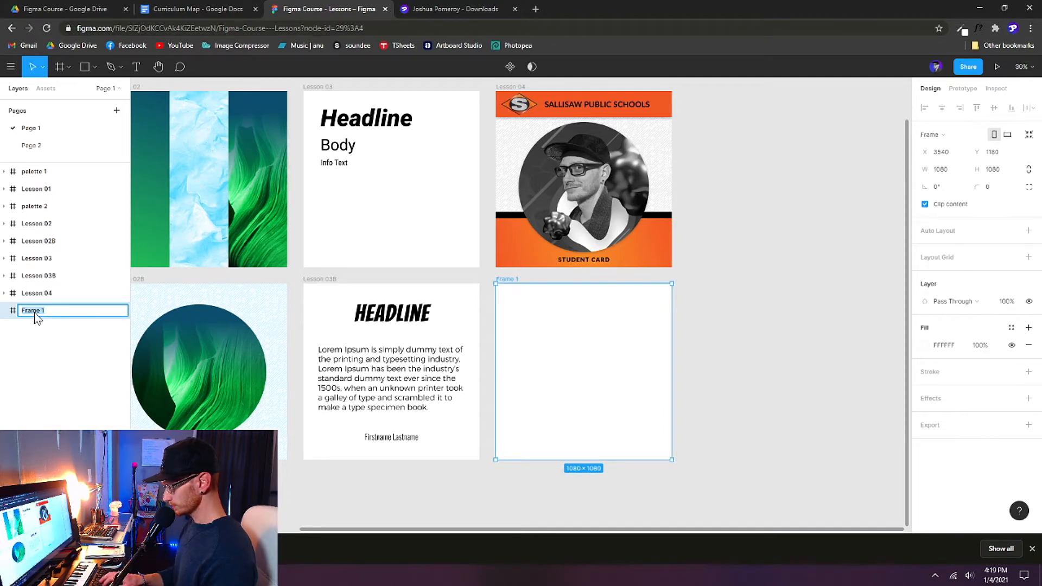
{"action": "type", "text": "Lesson 04"}
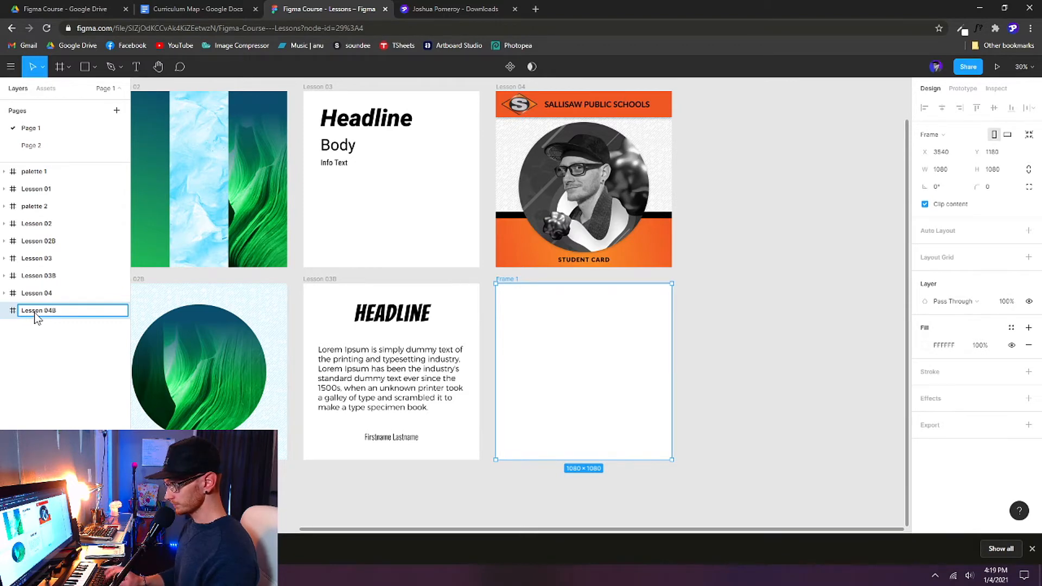
{"action": "type", "text": "B"}
{"action": "key", "text": "Return"}
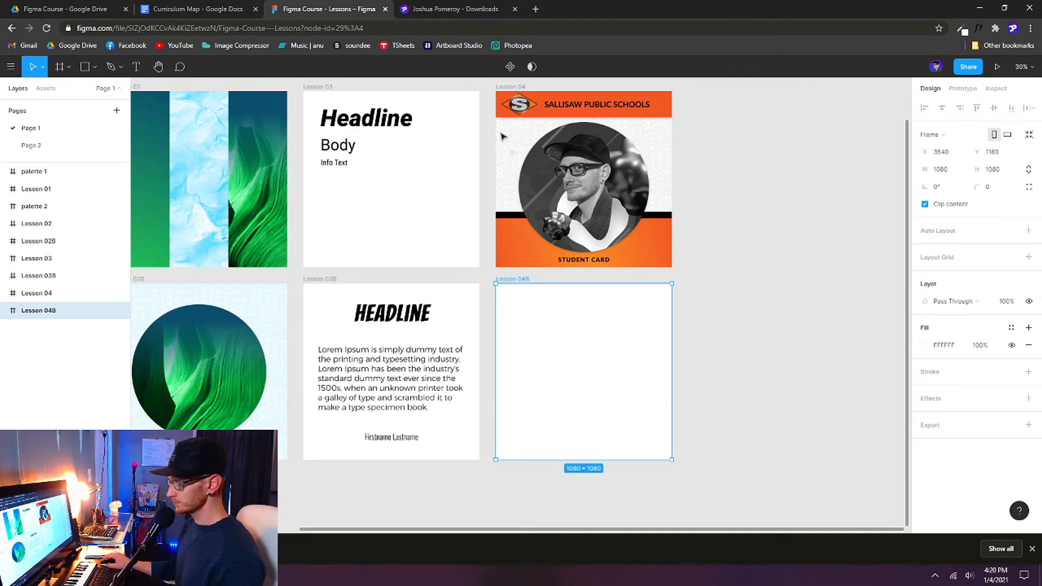
Step: From the Lesson 02 Drive folder, download the Funky Lines Pattern and Crumpled Paper Texture images
{"action": "left_click", "coordinate": [453, 9]}
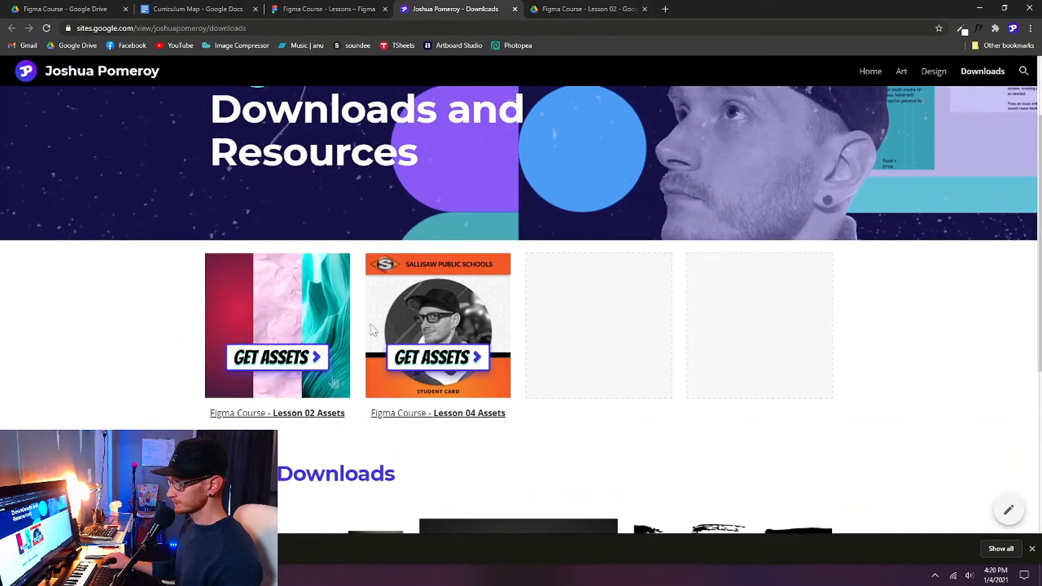
{"action": "left_click", "coordinate": [583, 10]}
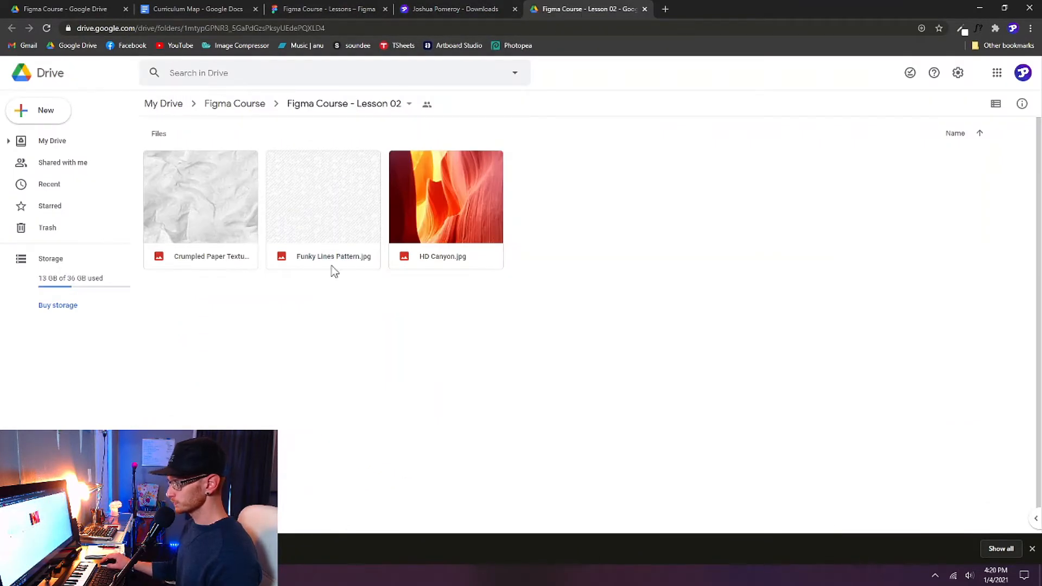
{"action": "right_click", "coordinate": [338, 217]}
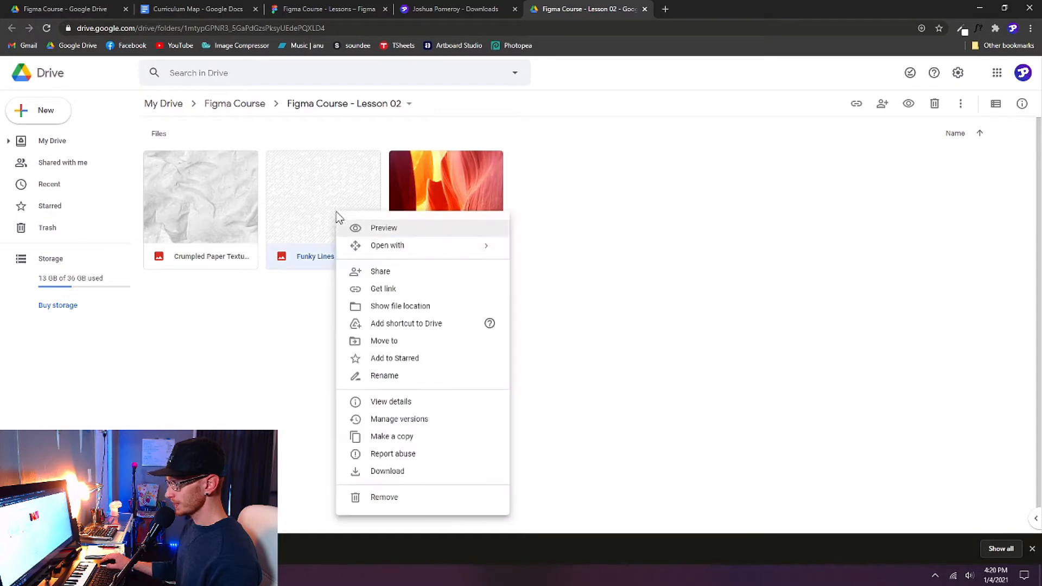
{"action": "left_click", "coordinate": [398, 472]}
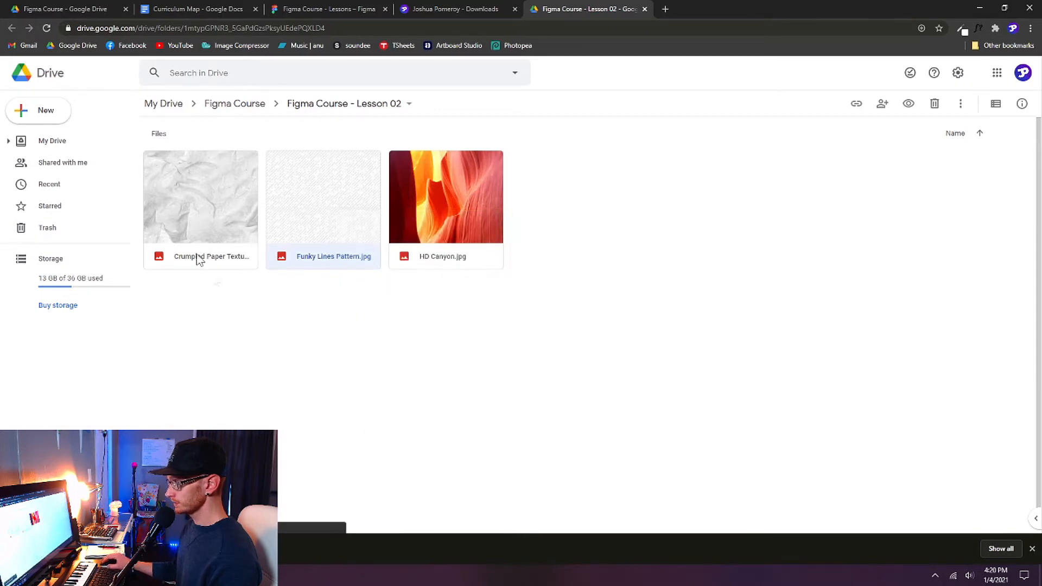
{"action": "right_click", "coordinate": [205, 209]}
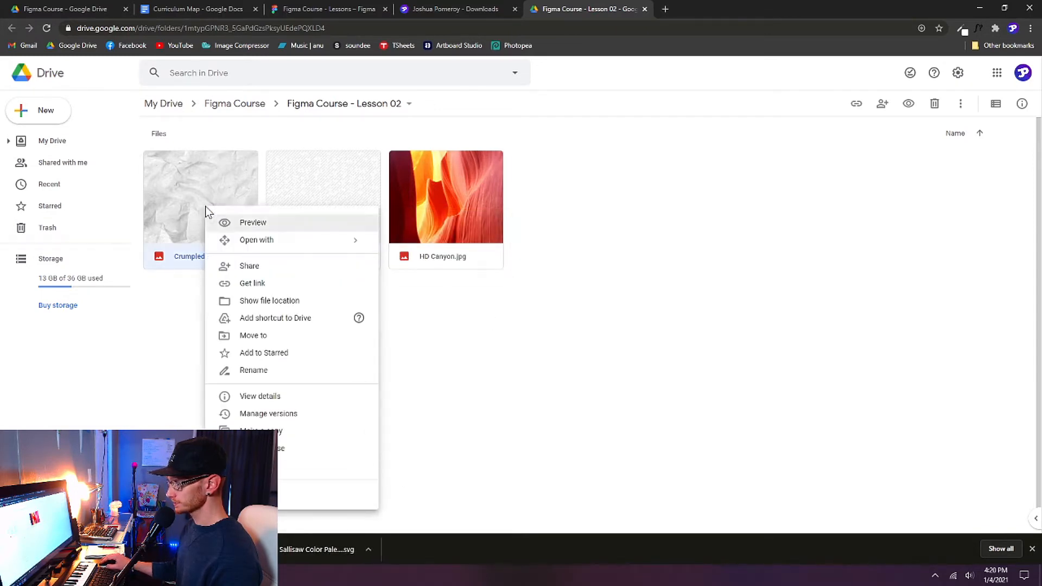
{"action": "left_click", "coordinate": [280, 478]}
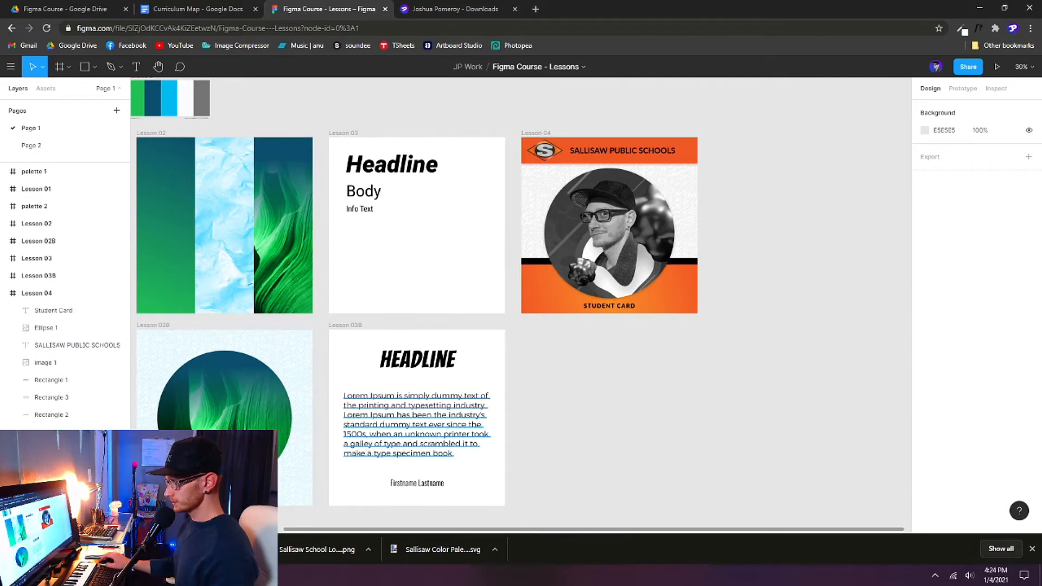
Step: Drag the Sallisaw Color Palette image from Downloads into Figma as a 500×250 frame
{"action": "left_click", "coordinate": [91, 575]}
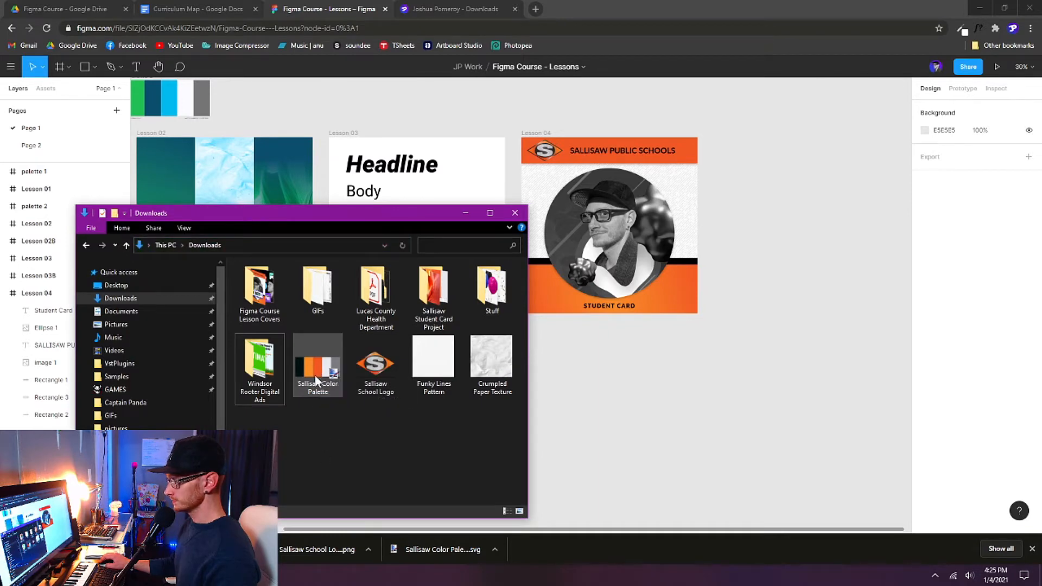
{"action": "left_click_drag", "start_coordinate": [319, 382], "coordinate": [618, 116]}
{"action": "scroll", "coordinate": [742, 223], "scroll_direction": "up", "scroll_amount": 3}
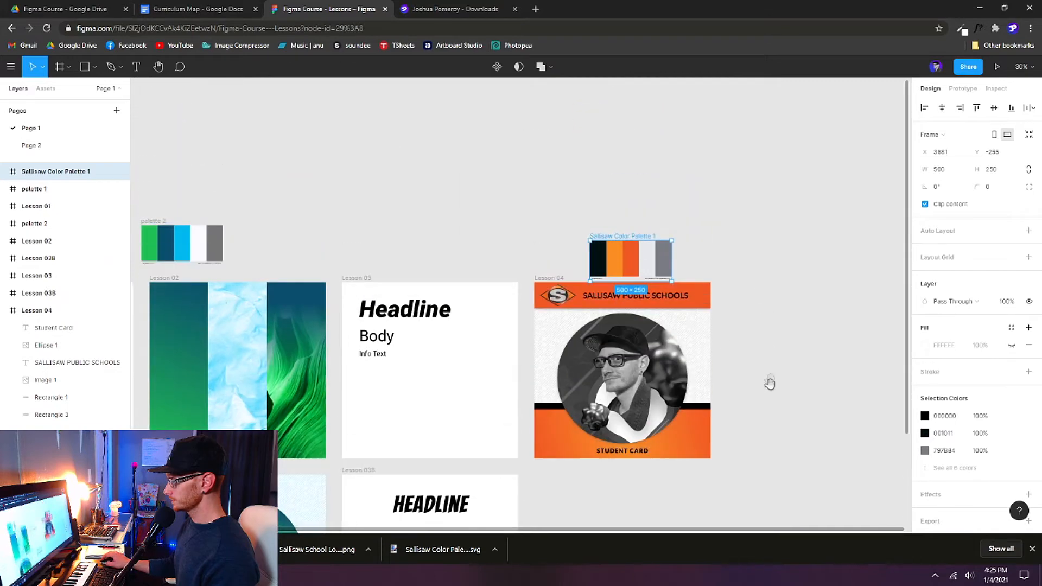
Step: Place the palette frame at Y −350, directly above Lesson 04 and aligned to its left edge
{"action": "left_click_drag", "start_coordinate": [627, 264], "coordinate": [579, 249]}
{"action": "left_click_drag", "start_coordinate": [740, 266], "coordinate": [593, 155]}
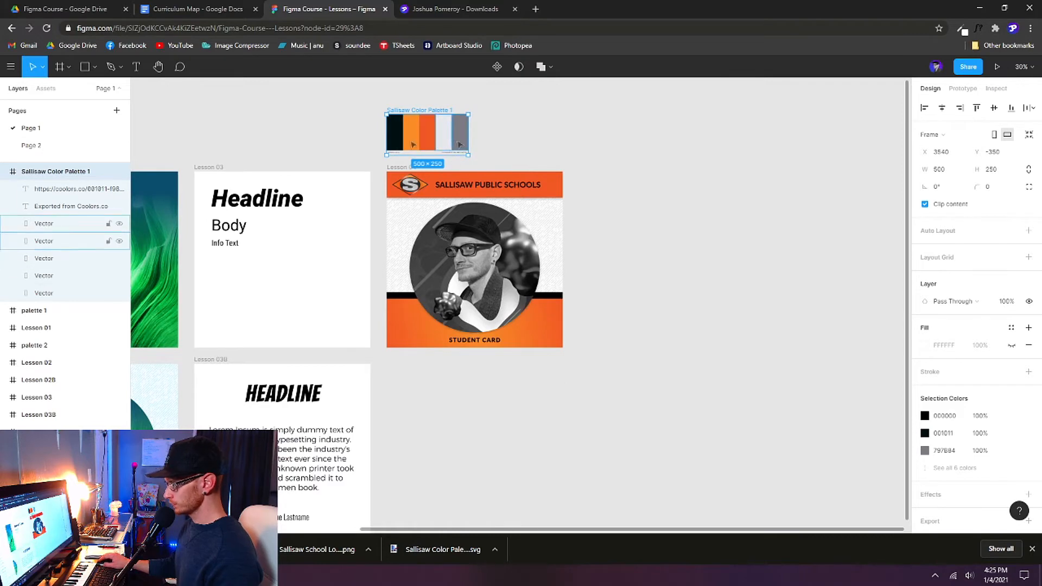
{"action": "scroll", "coordinate": [485, 406], "scroll_direction": "down", "scroll_amount": 1}
{"action": "left_click_drag", "start_coordinate": [485, 406], "coordinate": [523, 374]}
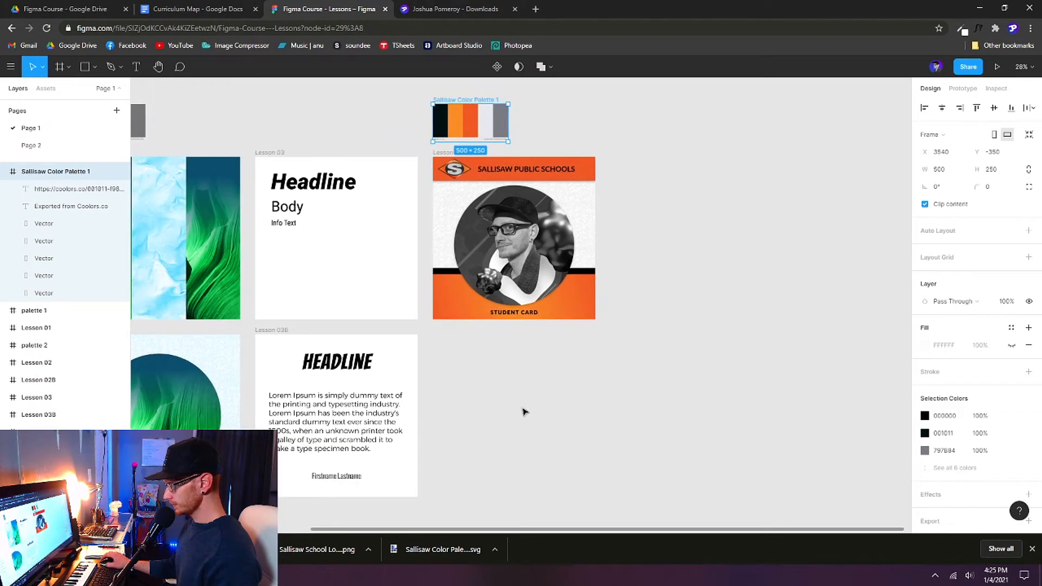
{"action": "left_click", "coordinate": [472, 417]}
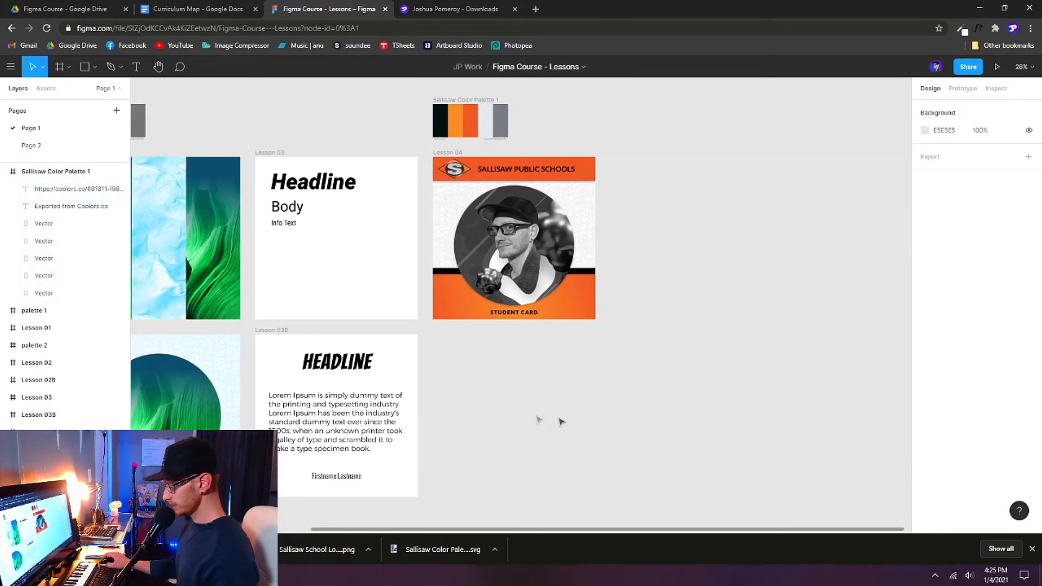
{"action": "key", "text": "f"}
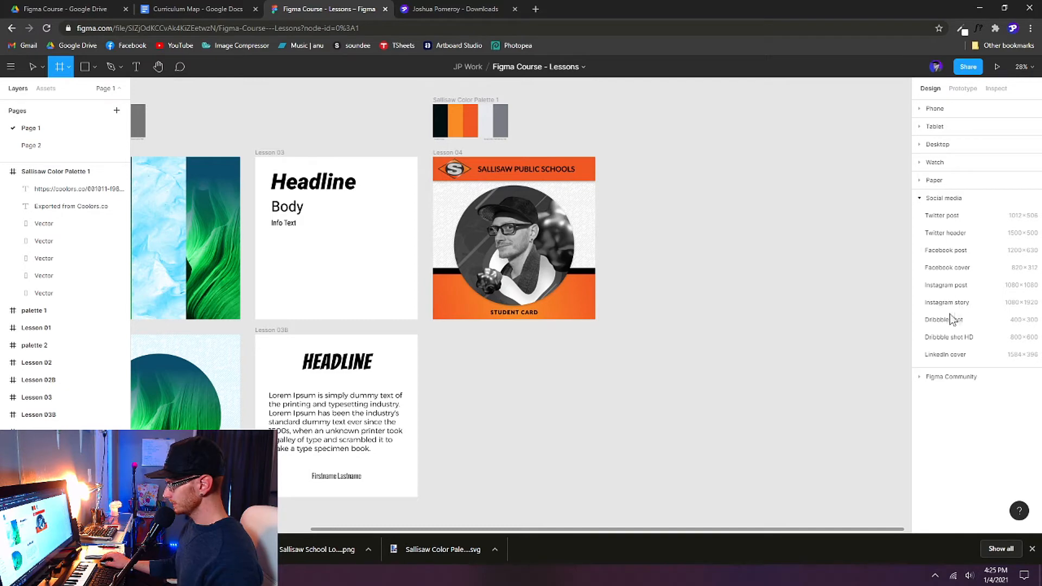
Step: Draw a new frame below Lesson 04, move it after Lesson 04 in layers, and rename it Lesson 04B
{"action": "left_click_drag", "start_coordinate": [434, 334], "coordinate": [596, 498]}
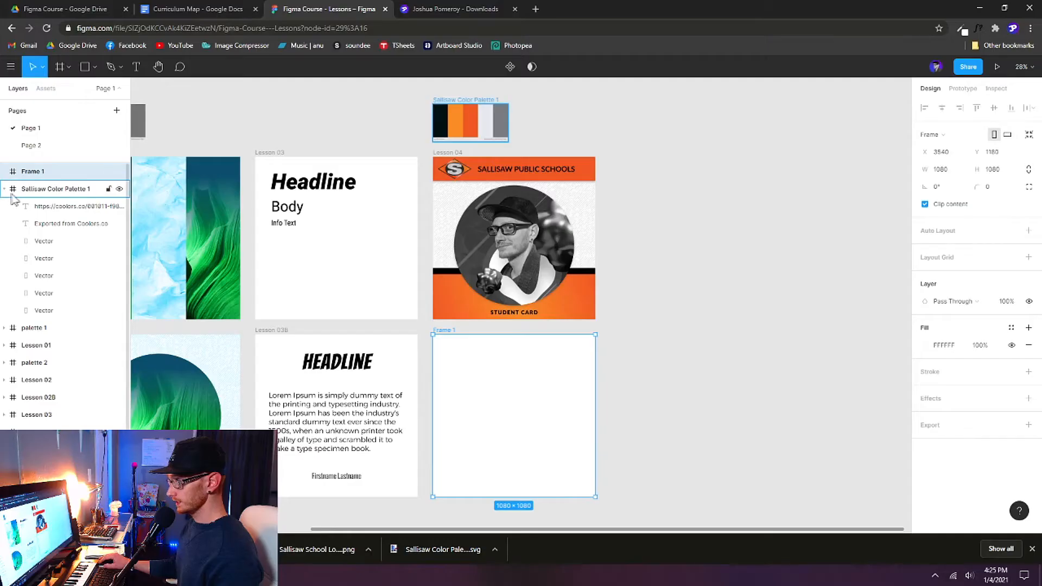
{"action": "left_click", "coordinate": [5, 189]}
{"action": "left_click", "coordinate": [4, 328]}
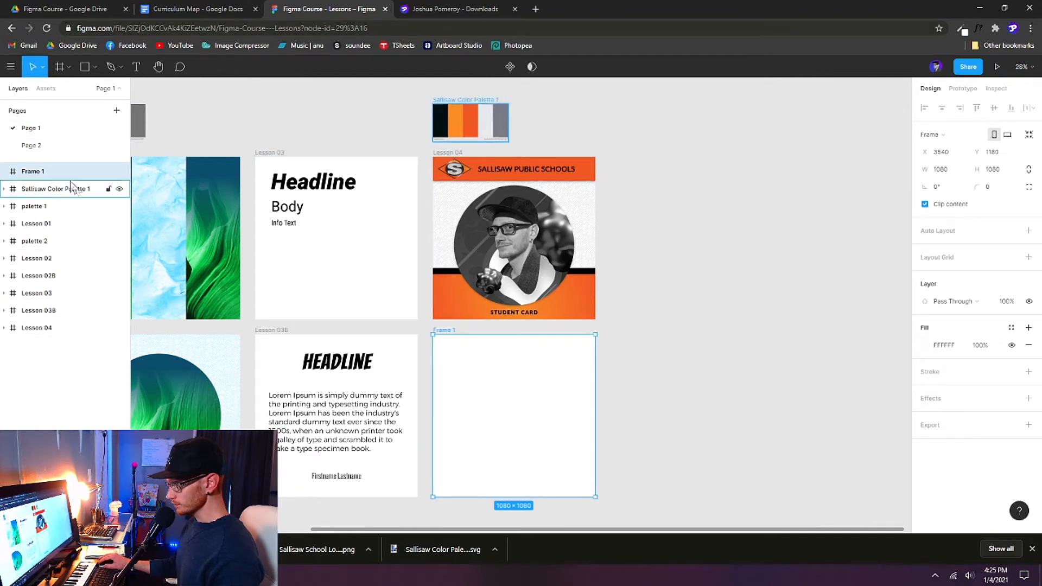
{"action": "left_click_drag", "start_coordinate": [39, 178], "coordinate": [44, 341]}
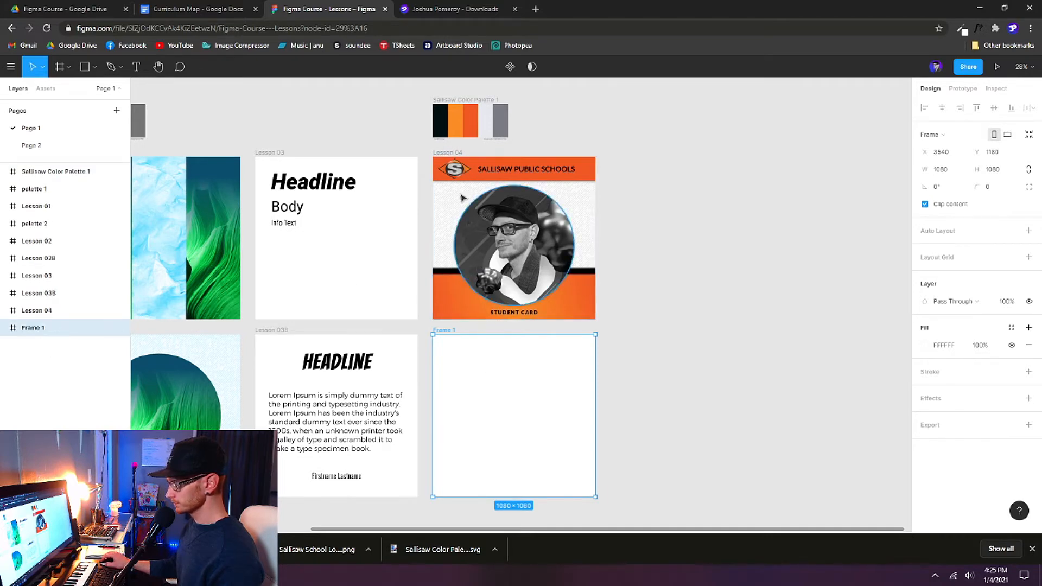
{"action": "double_click", "coordinate": [33, 327]}
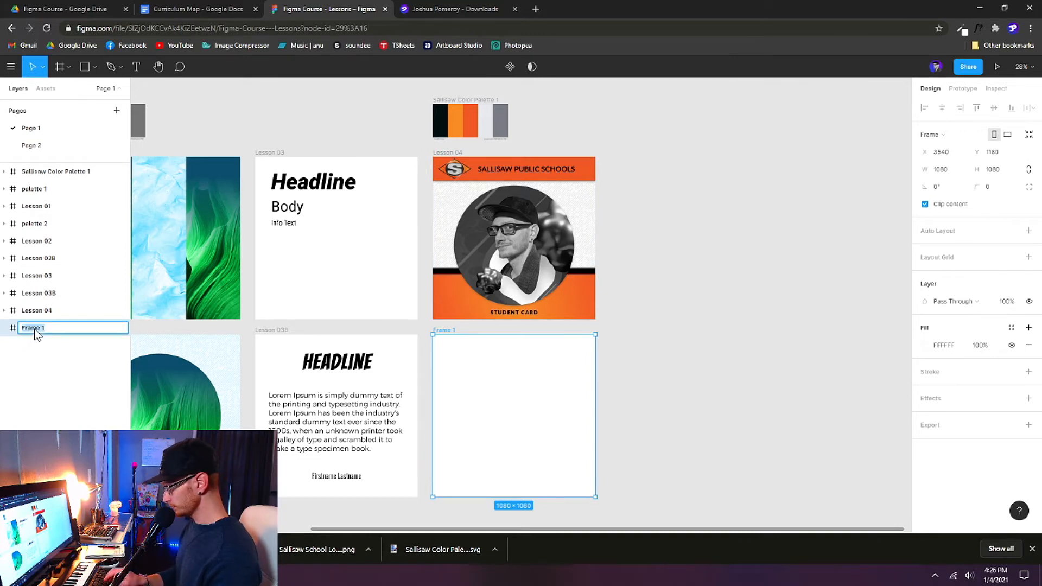
{"action": "type", "text": "Lesson 04"}
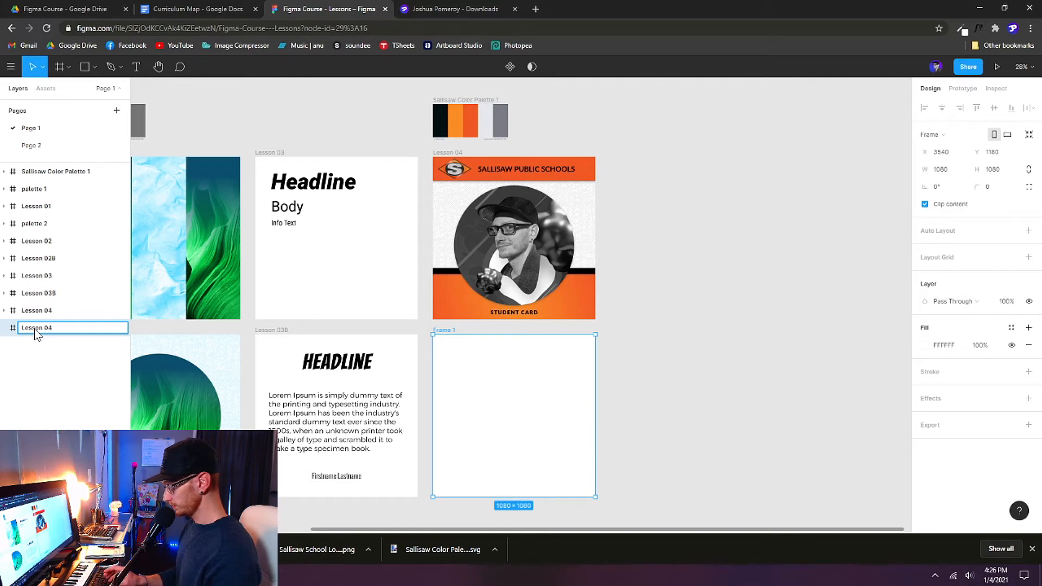
{"action": "type", "text": "B"}
{"action": "key", "text": "Return"}
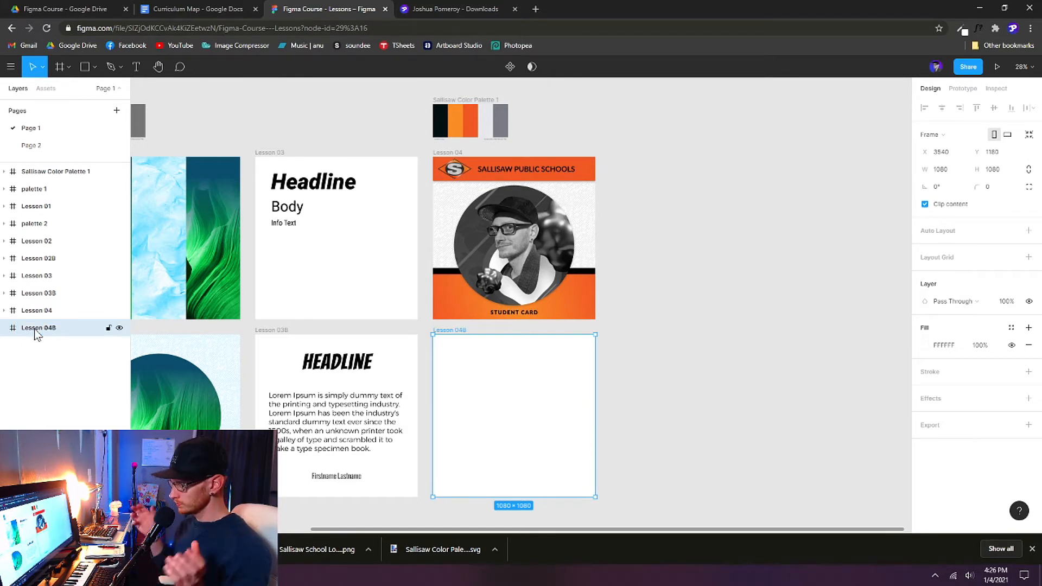
{"action": "scroll", "coordinate": [539, 461], "scroll_direction": "up", "scroll_amount": 1}
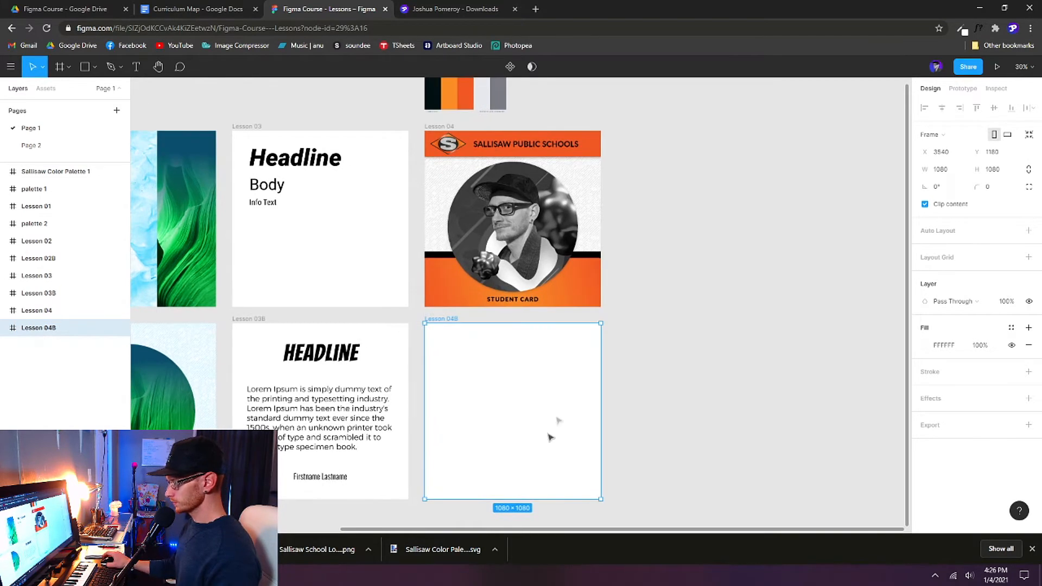
Step: Add a grey 1080×166 rectangle spanning the full width along the top of Lesson 04B
{"action": "scroll", "coordinate": [624, 361], "scroll_direction": "right", "scroll_amount": 1}
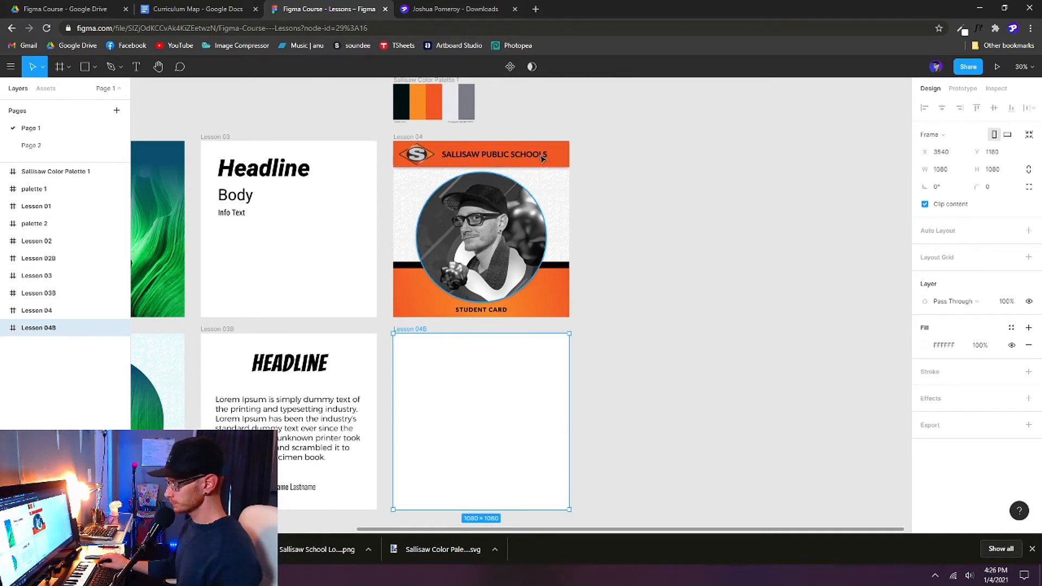
{"action": "left_click", "coordinate": [490, 165]}
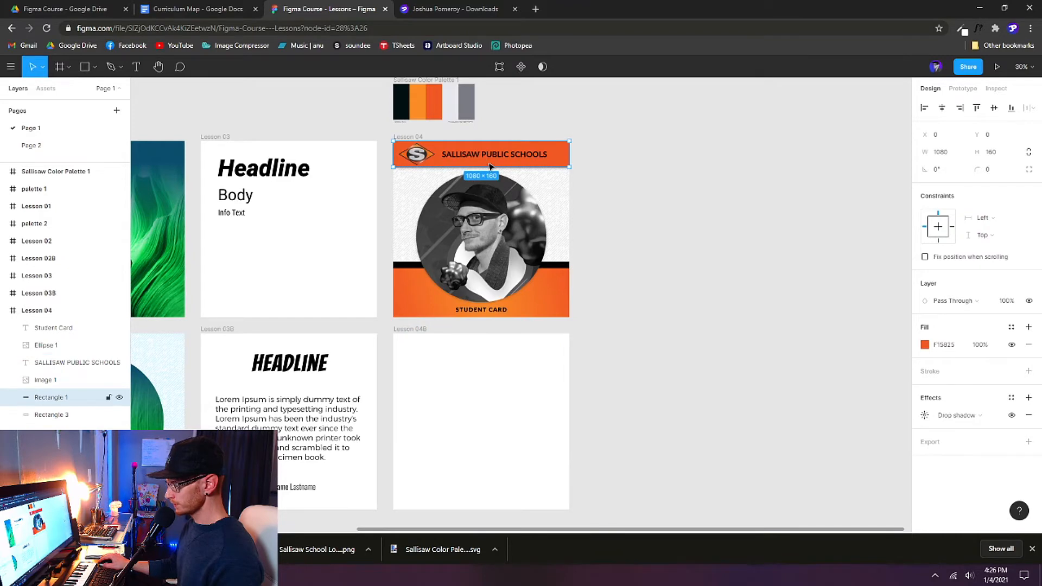
{"action": "left_click", "coordinate": [483, 402]}
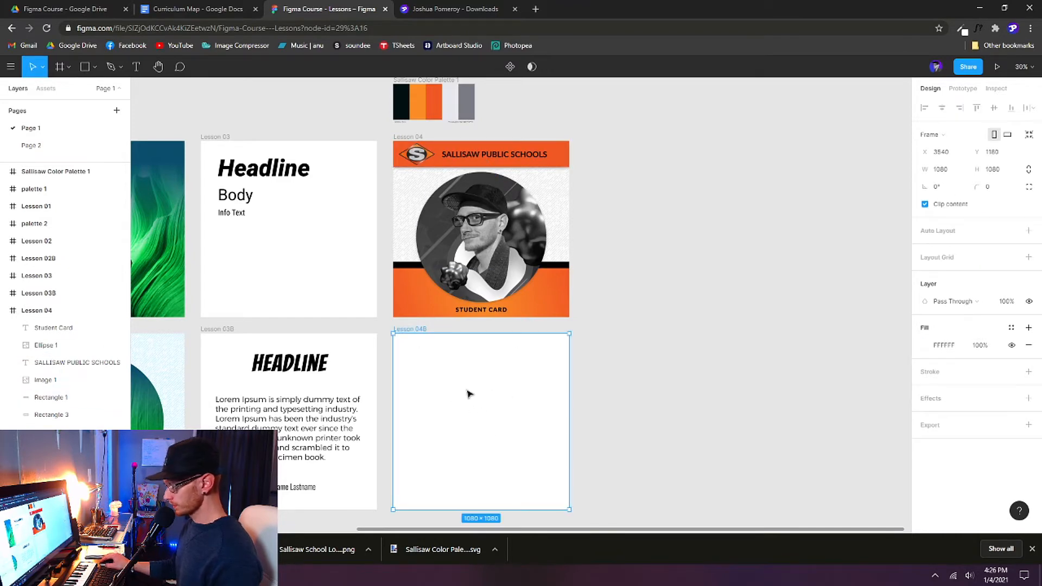
{"action": "key", "text": "r"}
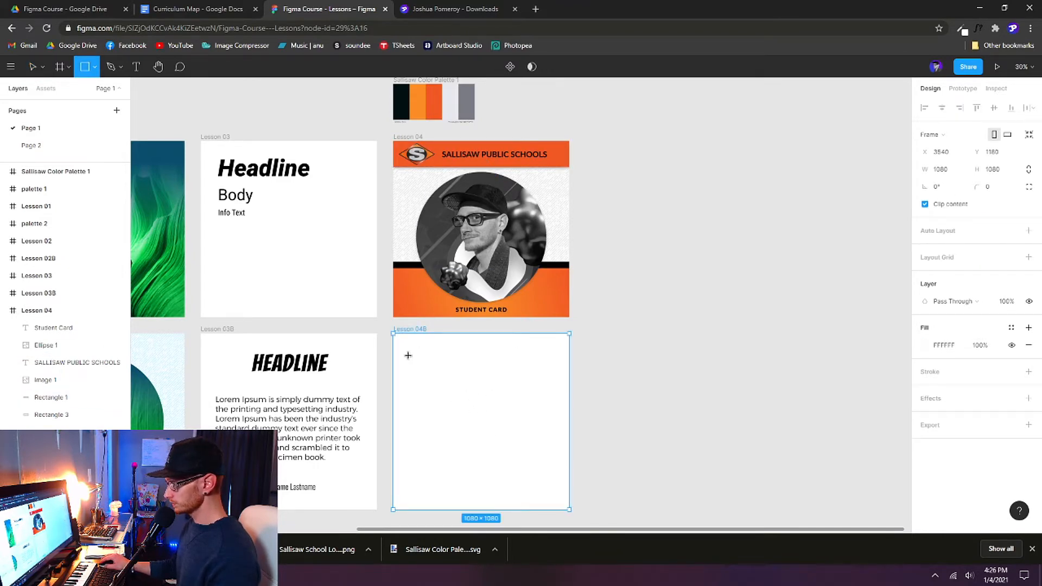
{"action": "left_click_drag", "start_coordinate": [403, 368], "coordinate": [570, 394]}
{"action": "left_click_drag", "start_coordinate": [402, 383], "coordinate": [393, 383]}
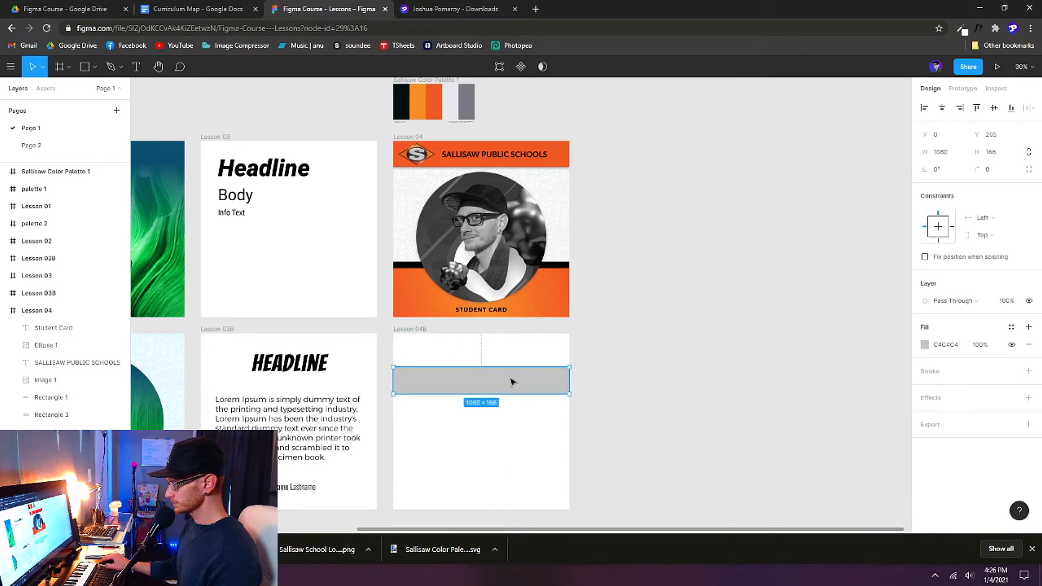
{"action": "left_click_drag", "start_coordinate": [510, 382], "coordinate": [511, 350]}
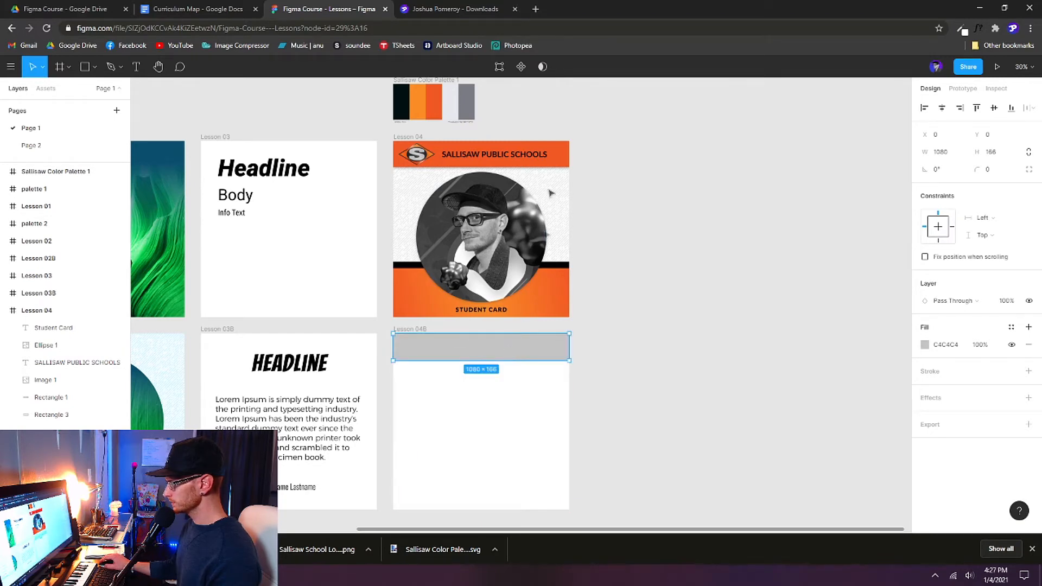
Step: Make Lesson 04B's grey top bar 160 px tall, matching Lesson 04's header height
{"action": "left_click", "coordinate": [566, 164]}
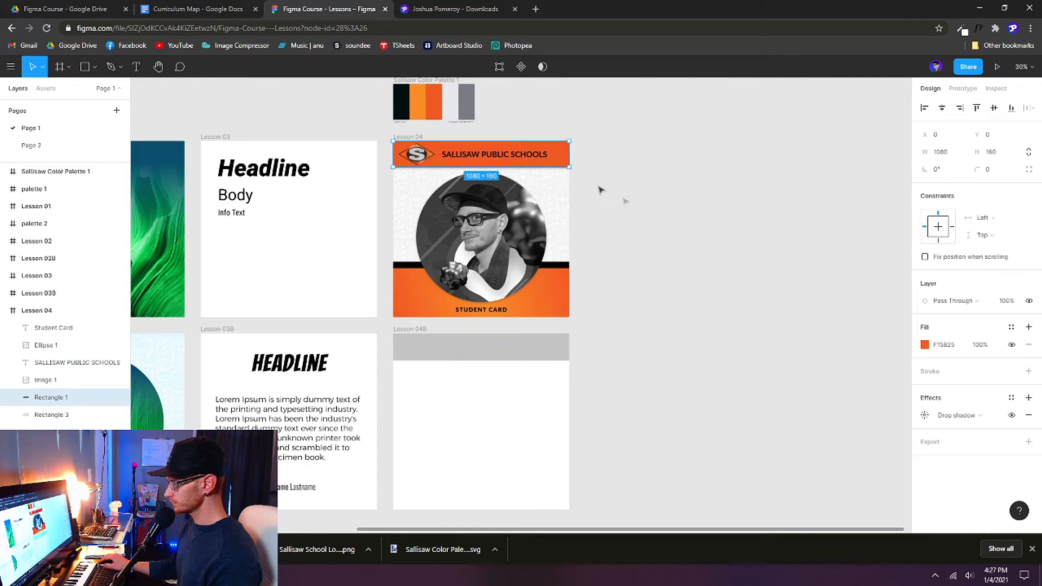
{"action": "left_click", "coordinate": [991, 156]}
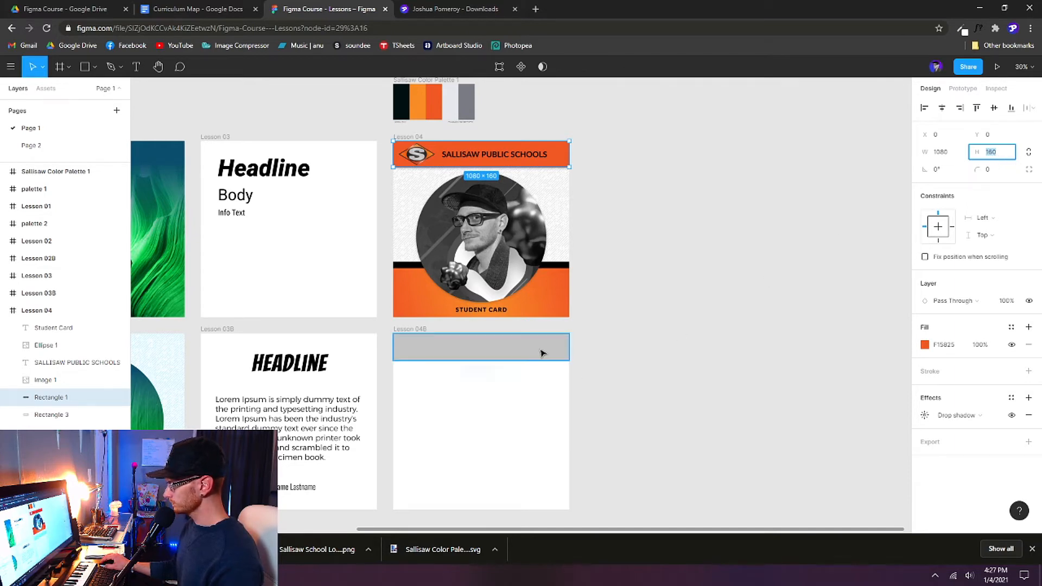
{"action": "left_click", "coordinate": [541, 353]}
{"action": "left_click", "coordinate": [990, 154]}
{"action": "type", "text": "160"}
{"action": "key", "text": "Return"}
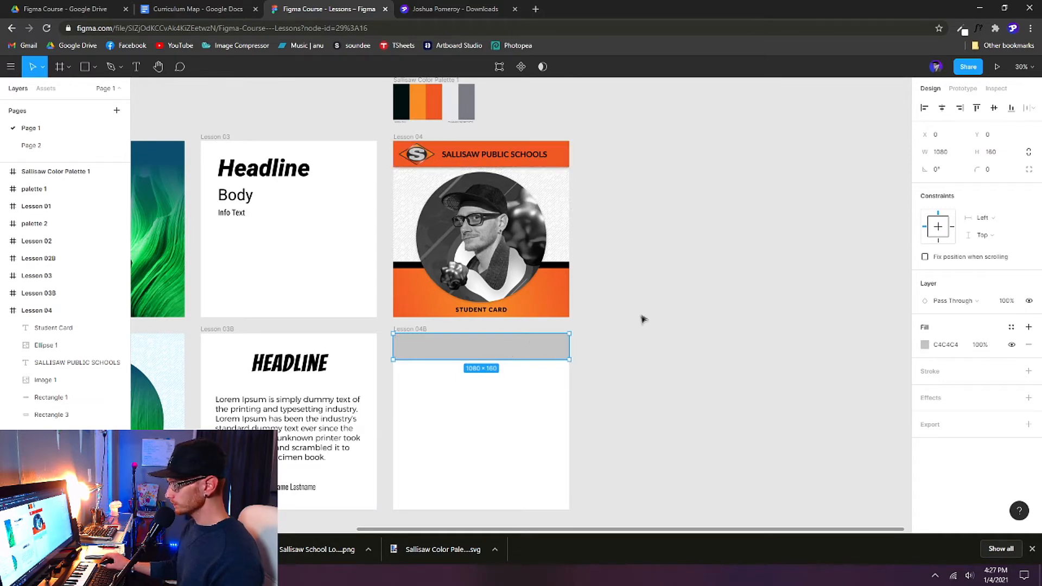
Step: Fill the top bar with the palette orange F15825 using the eyedropper
{"action": "scroll", "coordinate": [641, 319], "scroll_direction": "up", "scroll_amount": 1}
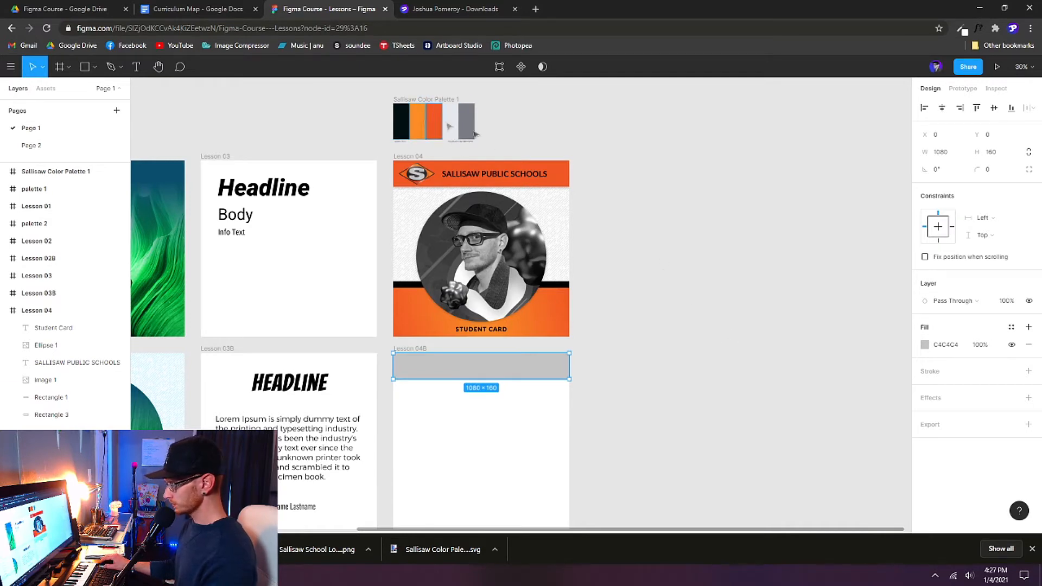
{"action": "key", "text": "i"}
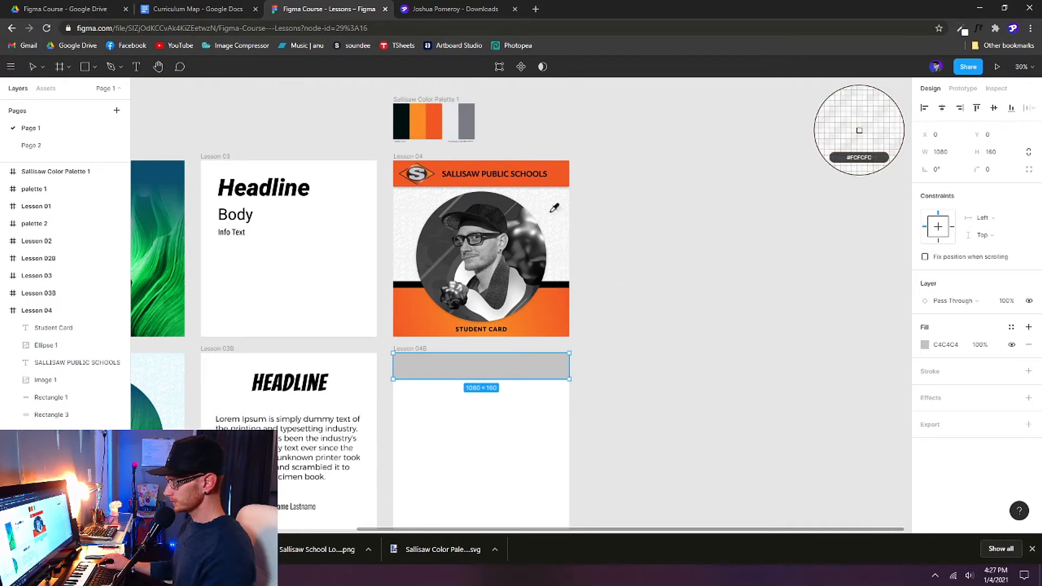
{"action": "left_click", "coordinate": [436, 117]}
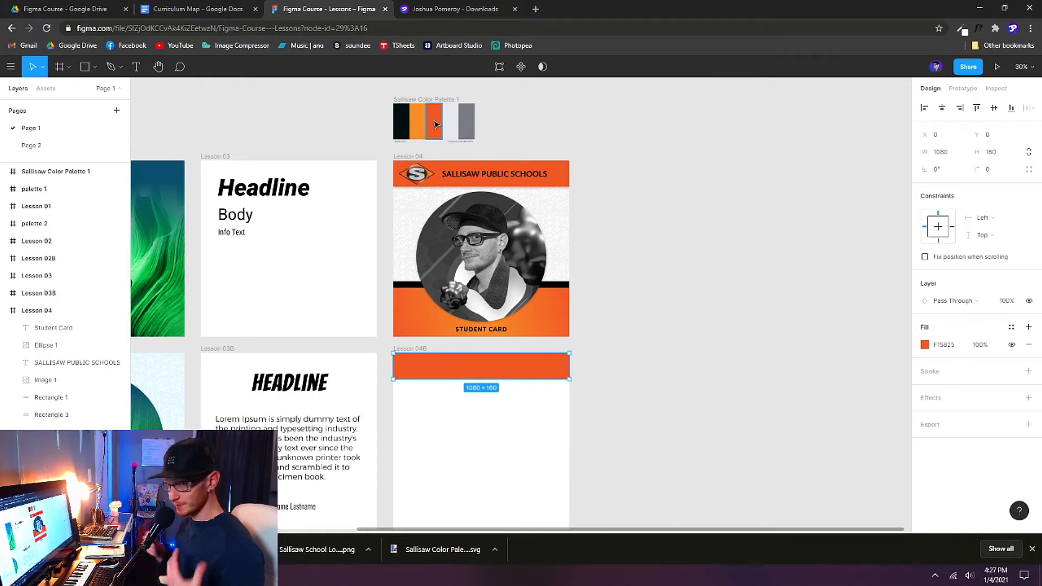
Step: Duplicate the orange top bar further down the Lesson 04B frame
{"action": "scroll", "coordinate": [489, 244], "scroll_direction": "down", "scroll_amount": 1}
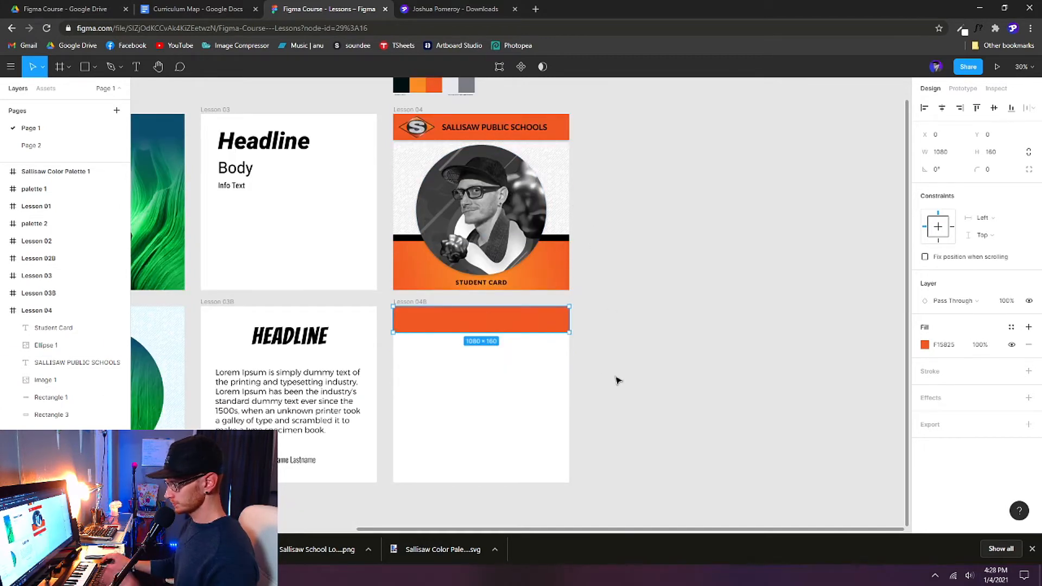
{"action": "scroll", "coordinate": [553, 395], "scroll_direction": "up", "scroll_amount": 1}
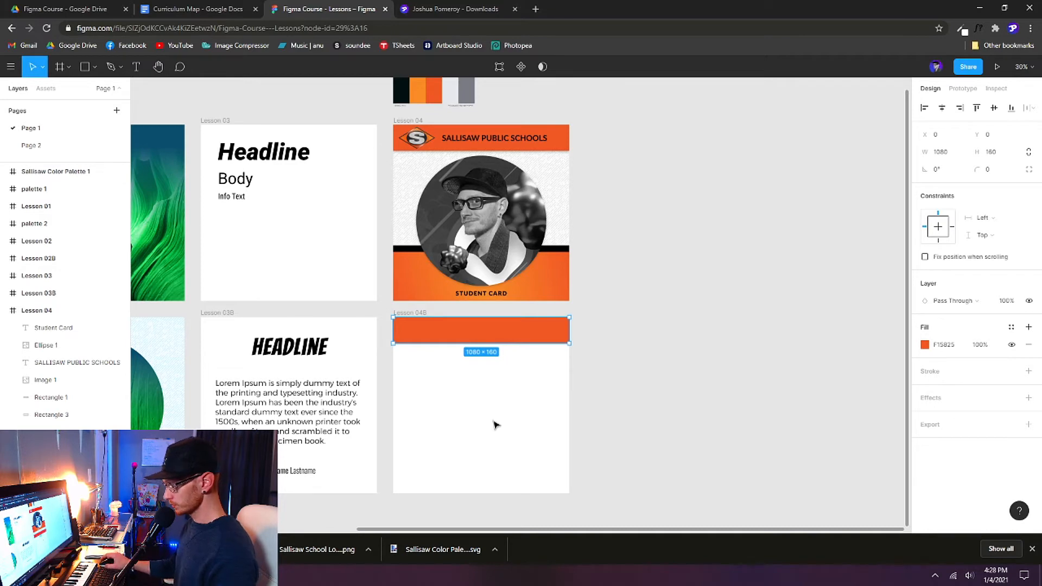
{"action": "left_click_drag", "start_coordinate": [515, 336], "coordinate": [507, 402]}
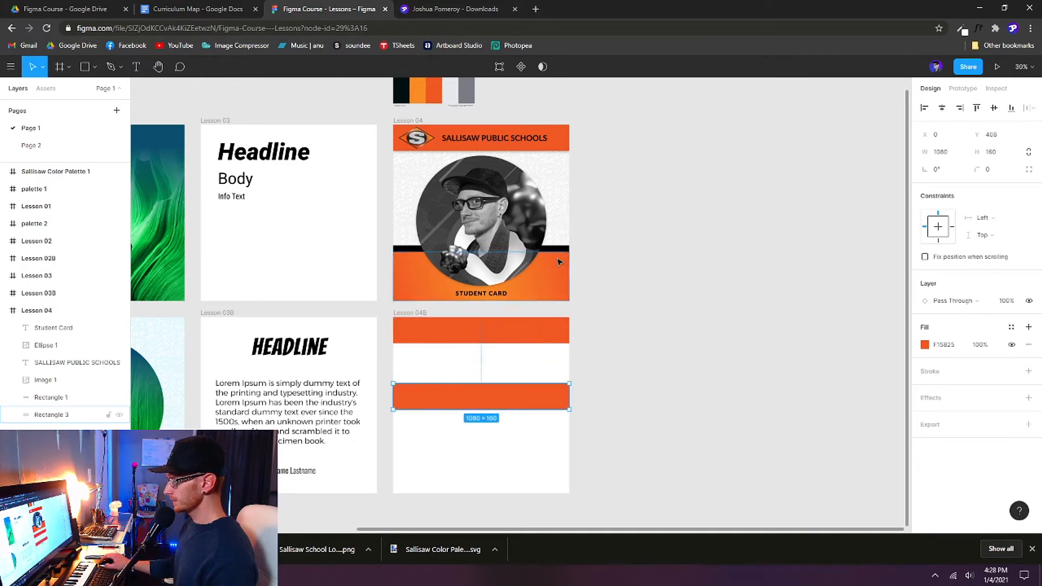
Step: Make the copy 300 px tall and place it flush with the frame's bottom at Y 780
{"action": "left_click", "coordinate": [543, 293]}
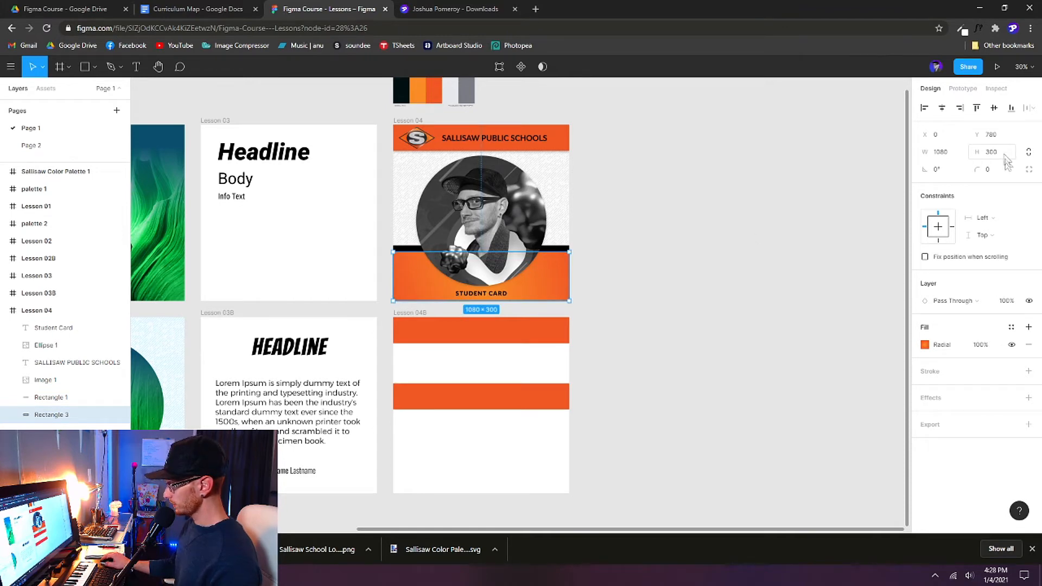
{"action": "left_click", "coordinate": [510, 402]}
{"action": "left_click", "coordinate": [993, 154]}
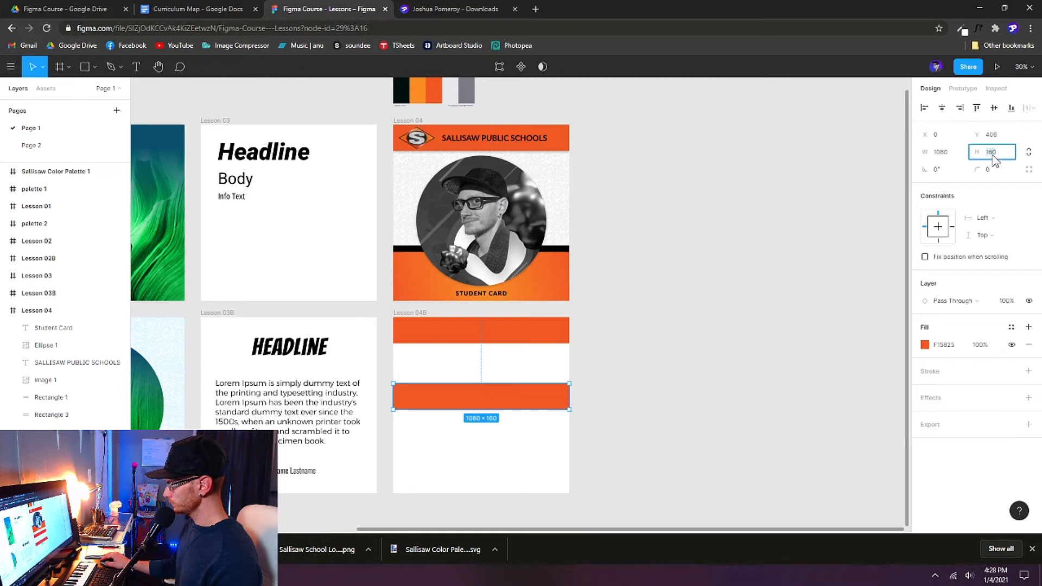
{"action": "type", "text": "300"}
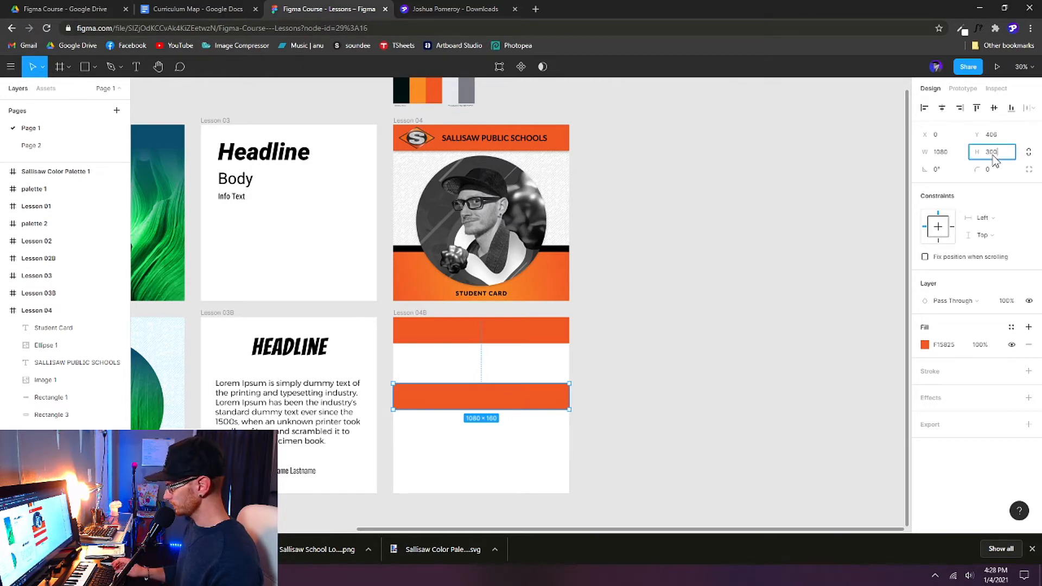
{"action": "key", "text": "Return"}
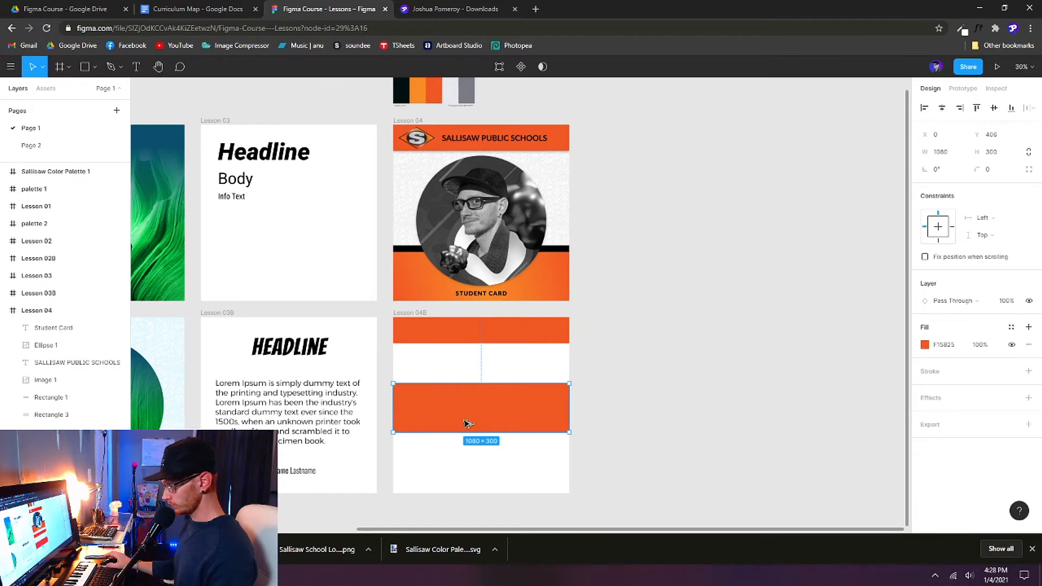
{"action": "key", "text": "alt+s"}
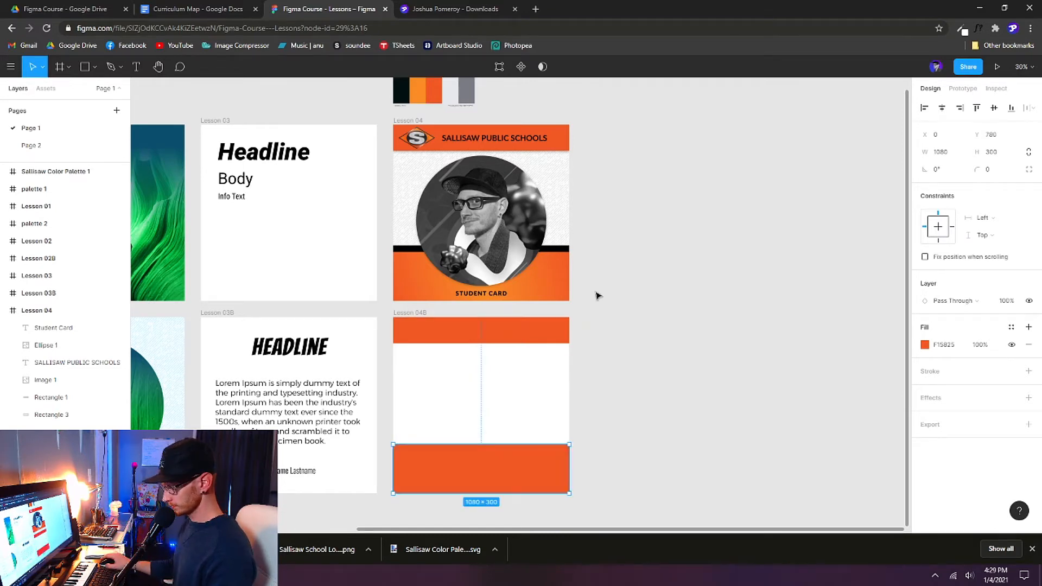
{"action": "mouse_move", "coordinate": [518, 466]}
{"action": "left_mouse_down"}
{"action": "mouse_move", "coordinate": [509, 418]}
{"action": "mouse_move", "coordinate": [516, 472]}
{"action": "left_mouse_up"}
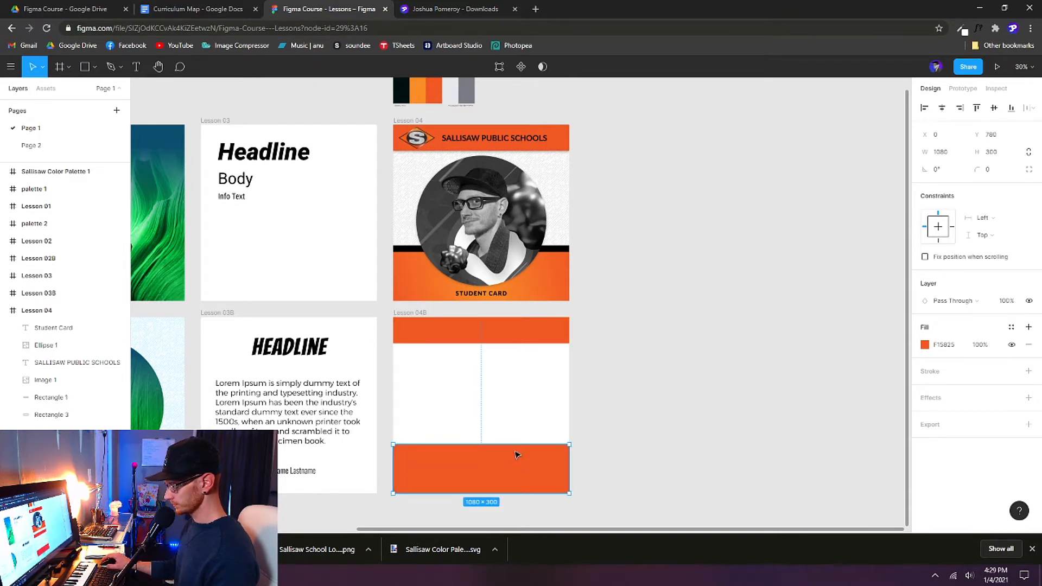
Step: After checking Lesson 04's lower band, switch the bottom bar's fill from Solid to Radial
{"action": "scroll", "coordinate": [521, 413], "scroll_direction": "up", "scroll_amount": 1}
{"action": "left_click", "coordinate": [543, 282]}
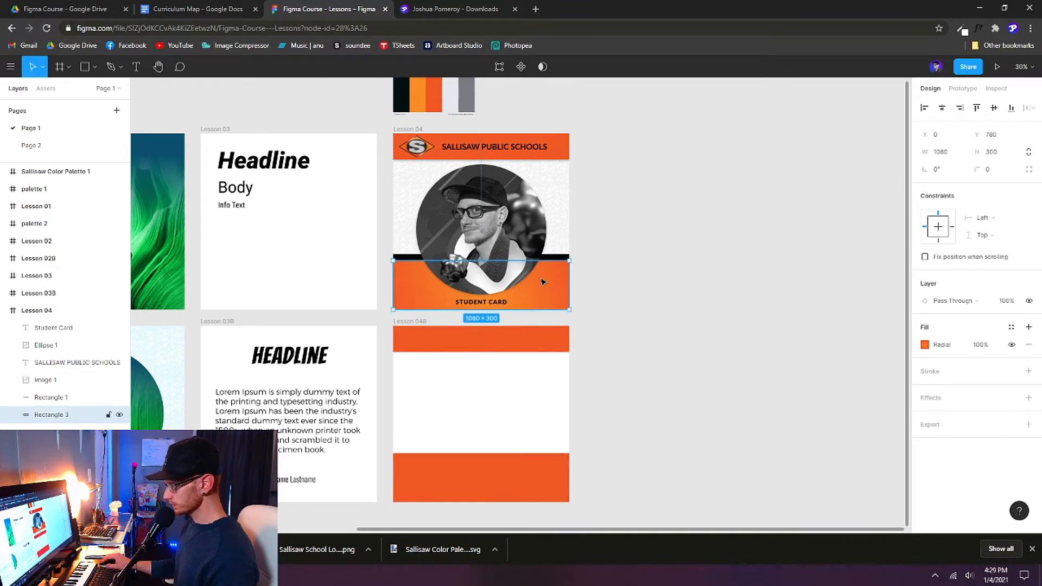
{"action": "left_click", "coordinate": [925, 345]}
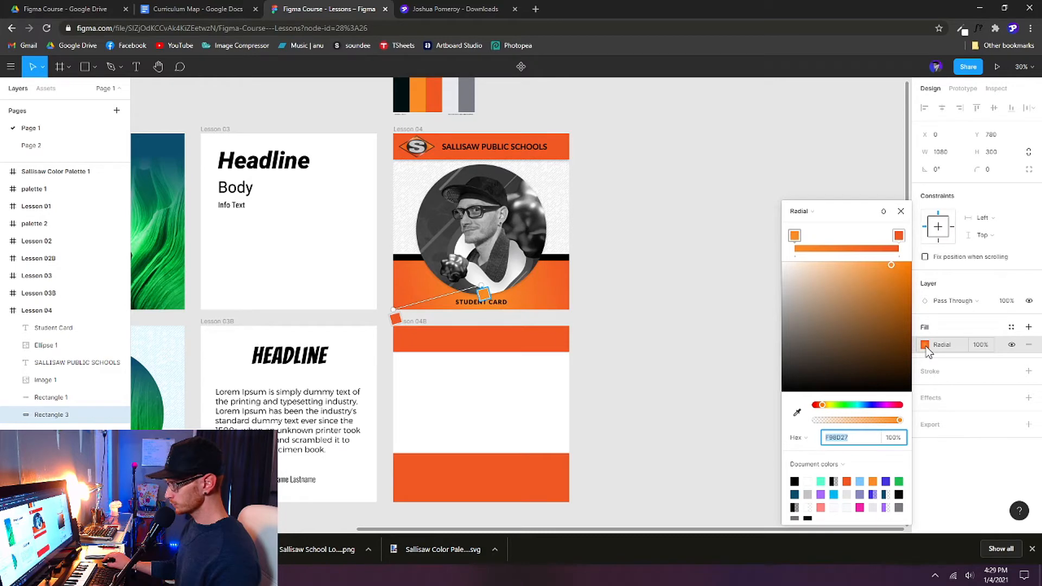
{"action": "left_click", "coordinate": [901, 212]}
{"action": "left_click", "coordinate": [902, 211]}
{"action": "left_click", "coordinate": [519, 480]}
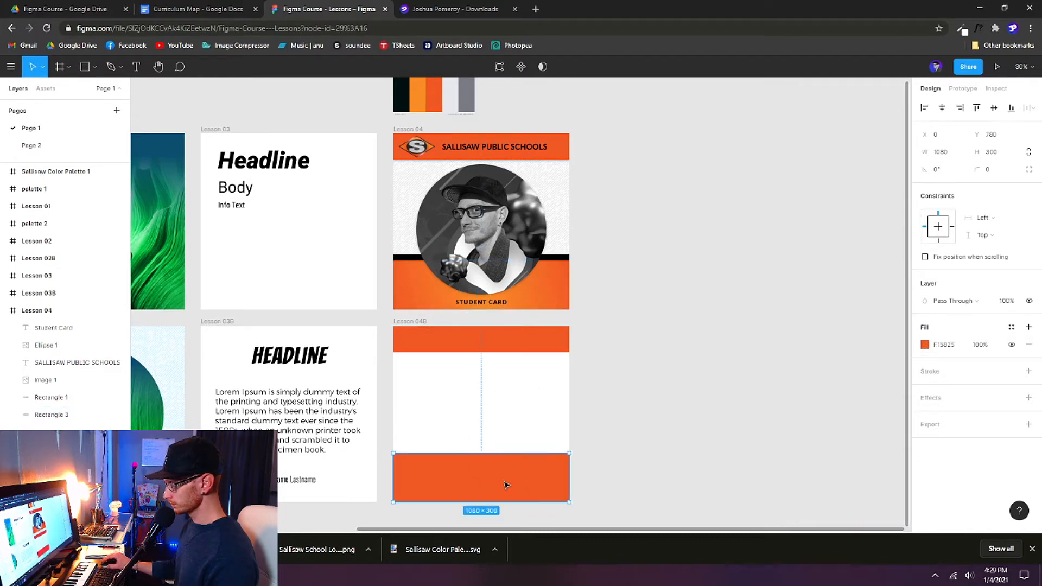
{"action": "left_click", "coordinate": [924, 345]}
{"action": "left_click", "coordinate": [809, 253]}
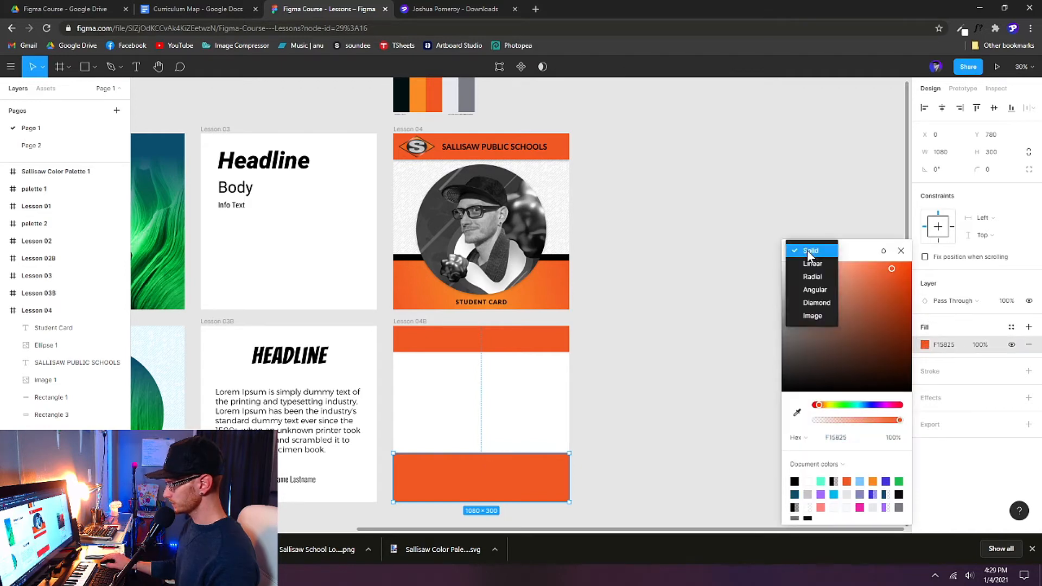
{"action": "left_click", "coordinate": [814, 276]}
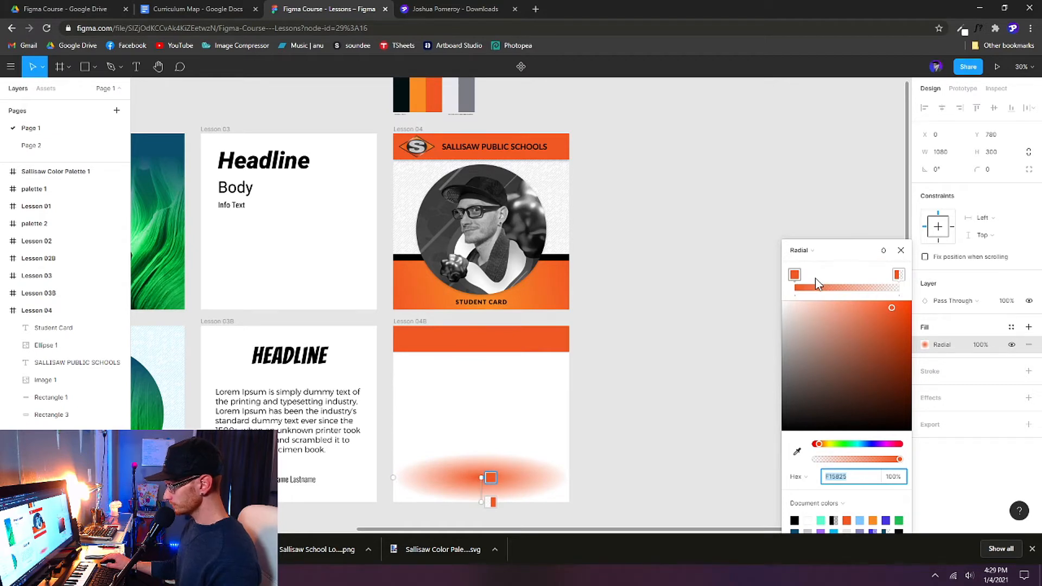
Step: Set the gradient stops to F15825 and F98D27, with light orange first and dark orange last
{"action": "left_click", "coordinate": [795, 275]}
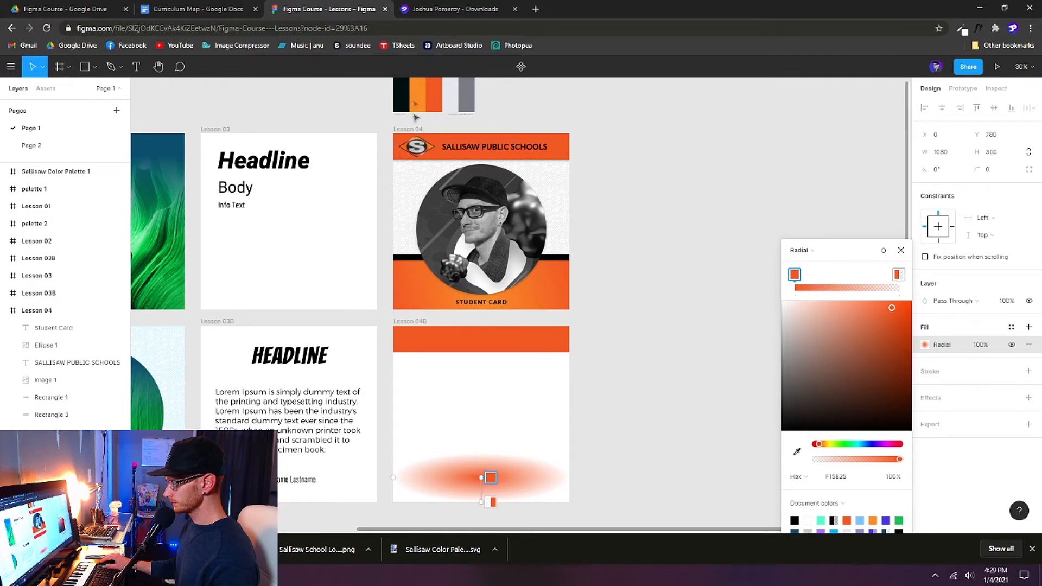
{"action": "scroll", "coordinate": [644, 223], "scroll_direction": "up", "scroll_amount": 1}
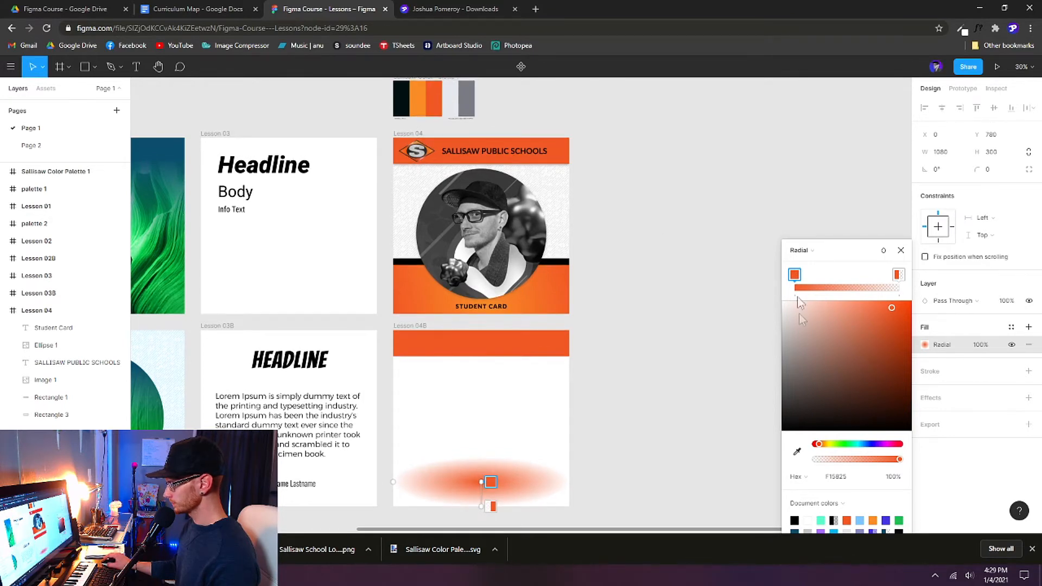
{"action": "left_click", "coordinate": [797, 452]}
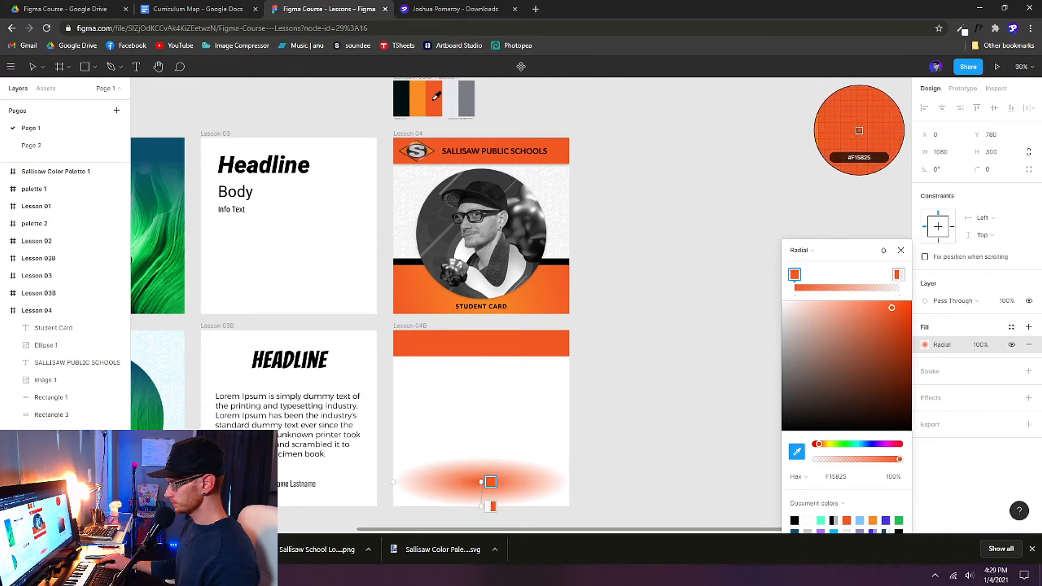
{"action": "left_click", "coordinate": [433, 100]}
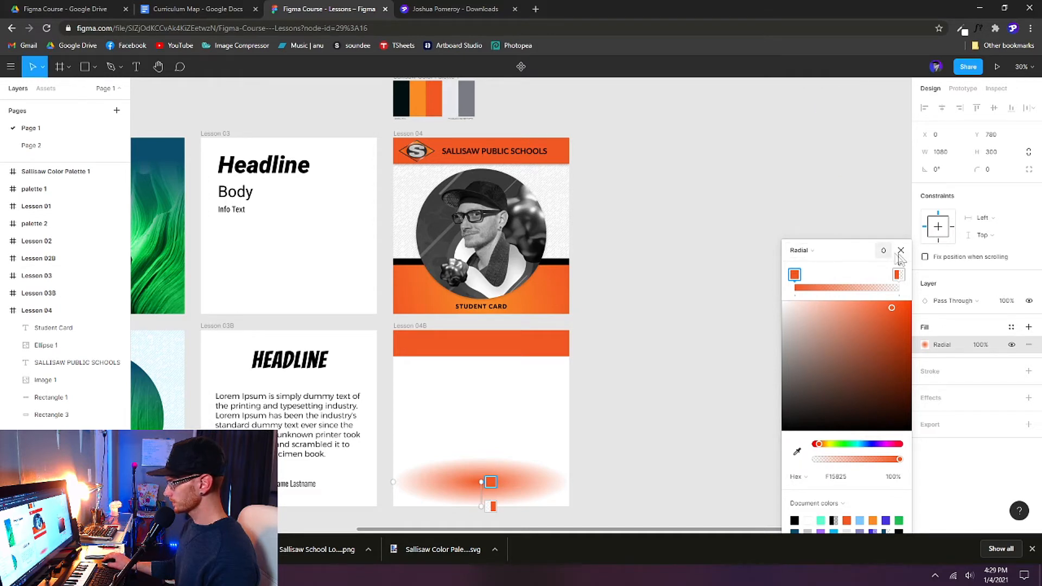
{"action": "left_click", "coordinate": [898, 275]}
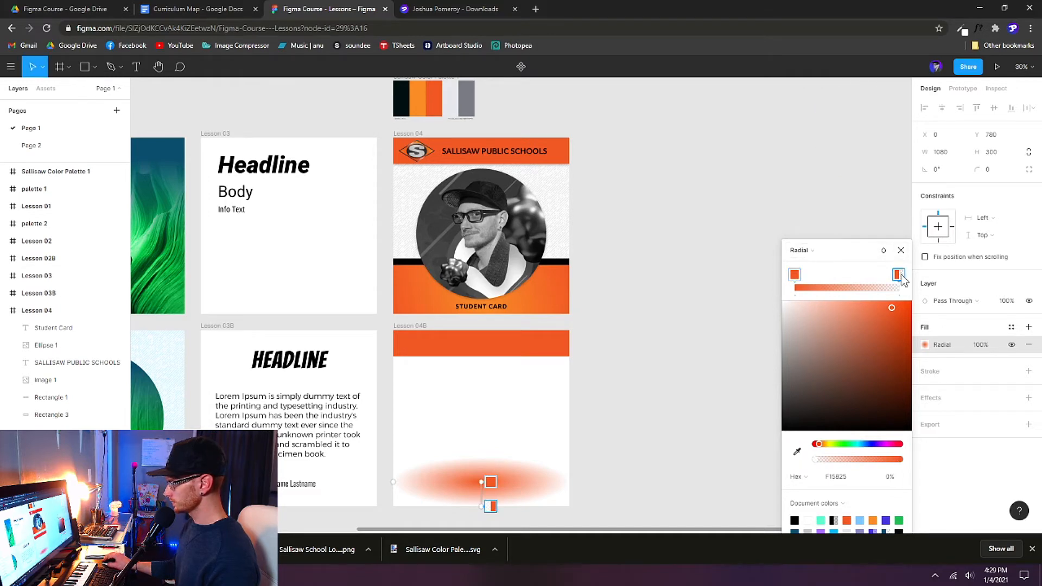
{"action": "left_click", "coordinate": [798, 452]}
{"action": "left_click", "coordinate": [417, 103]}
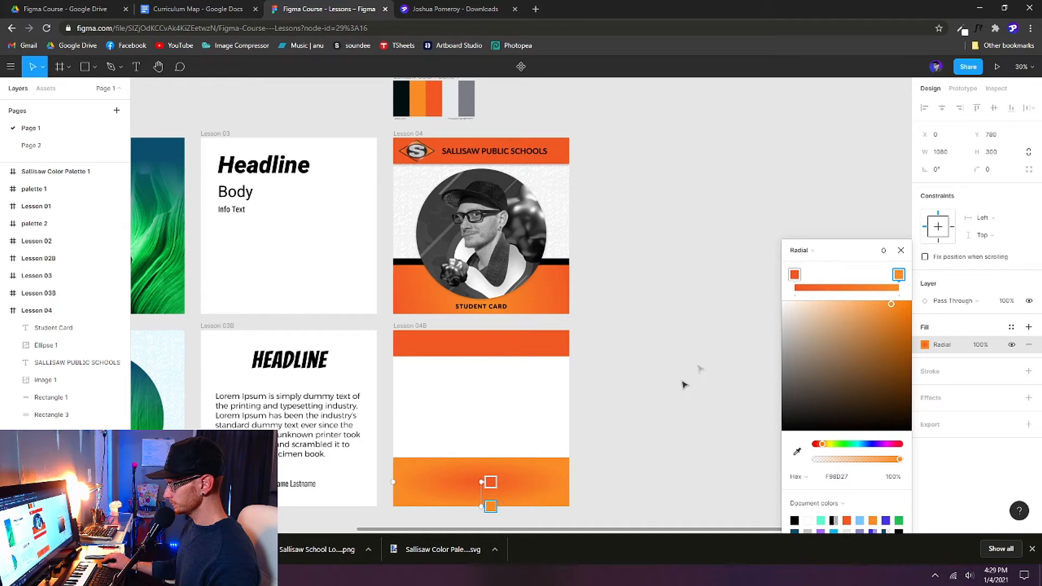
{"action": "left_click_drag", "start_coordinate": [800, 278], "coordinate": [863, 281]}
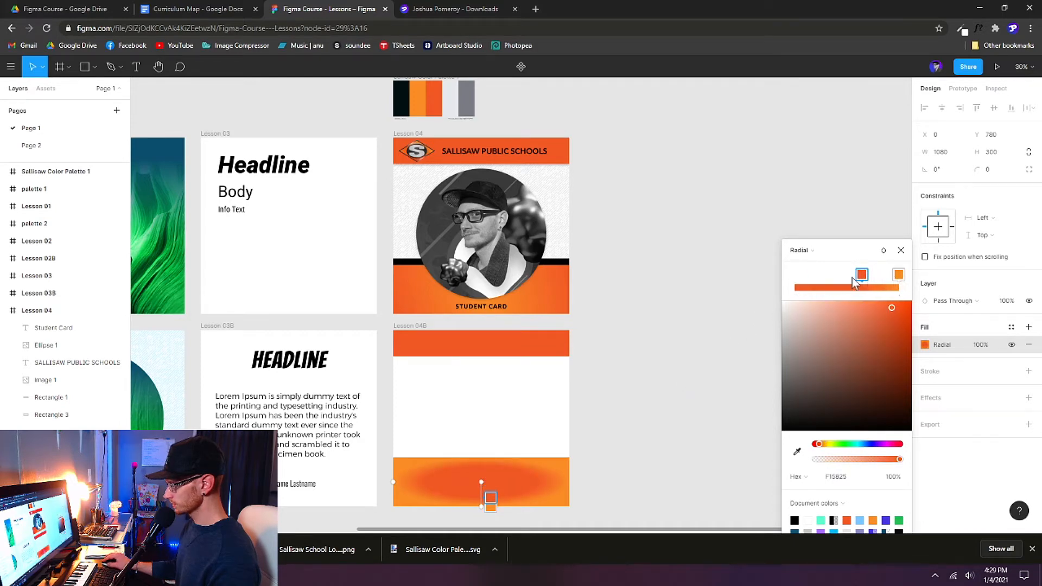
{"action": "left_click_drag", "start_coordinate": [903, 280], "coordinate": [802, 286]}
{"action": "left_click_drag", "start_coordinate": [862, 275], "coordinate": [918, 283]}
{"action": "key", "text": "Escape"}
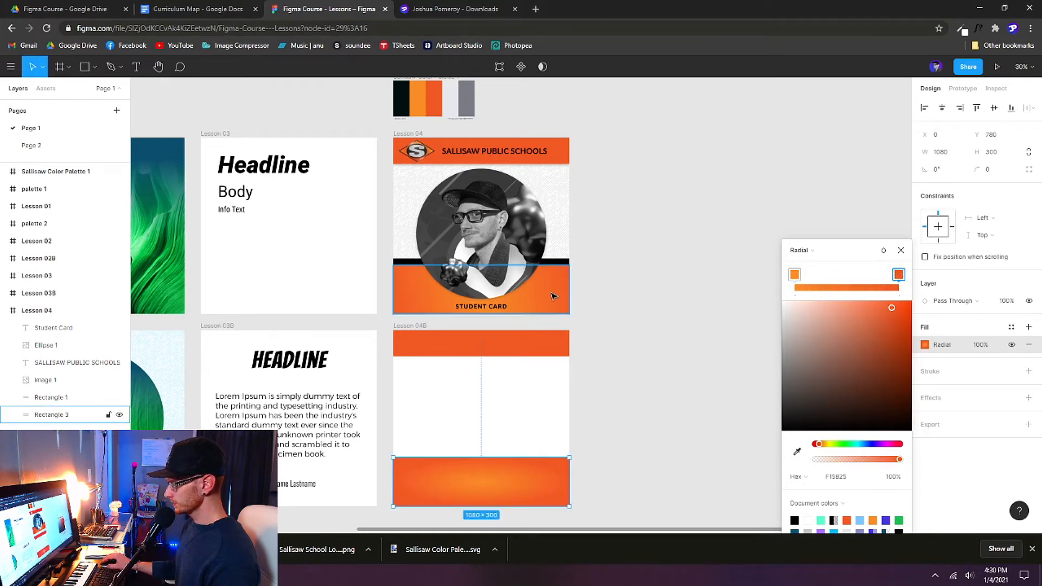
Step: Inspect Lesson 04's bar gradient, then open the radial fill on Lesson 04B's bottom bar
{"action": "left_click", "coordinate": [554, 299]}
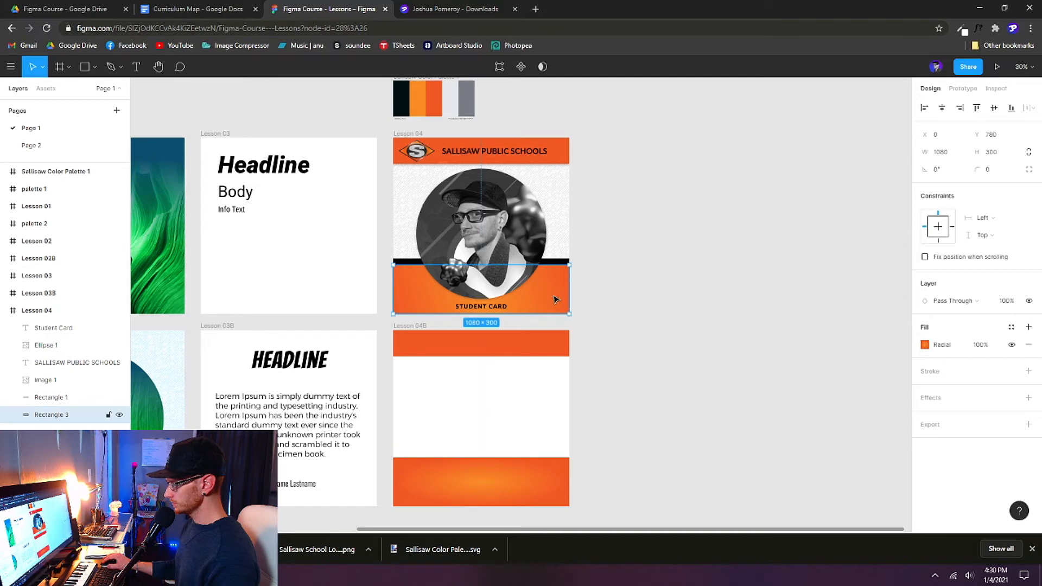
{"action": "left_click", "coordinate": [924, 344]}
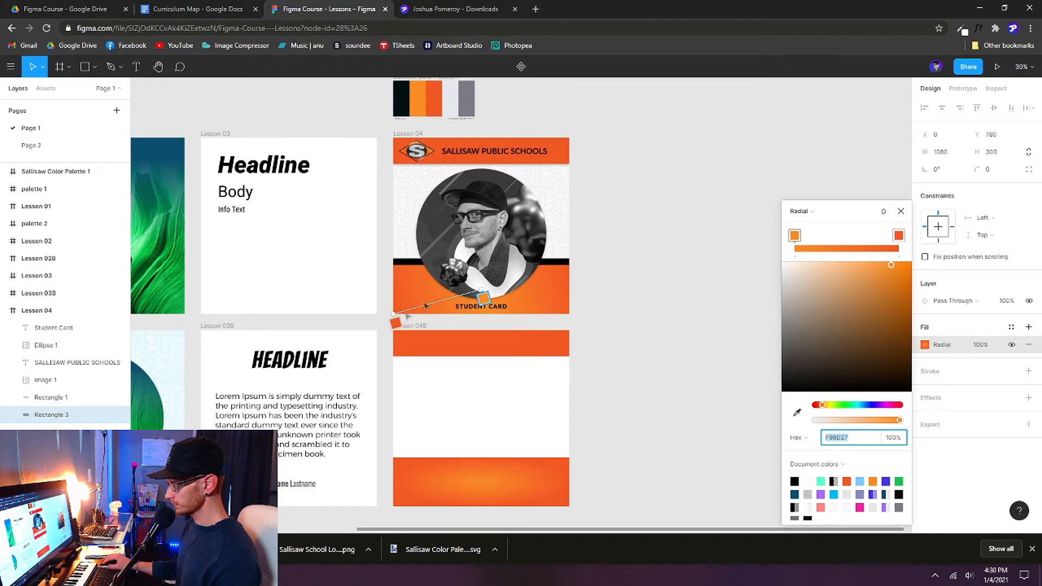
{"action": "left_click", "coordinate": [900, 211]}
{"action": "double_click", "coordinate": [550, 481]}
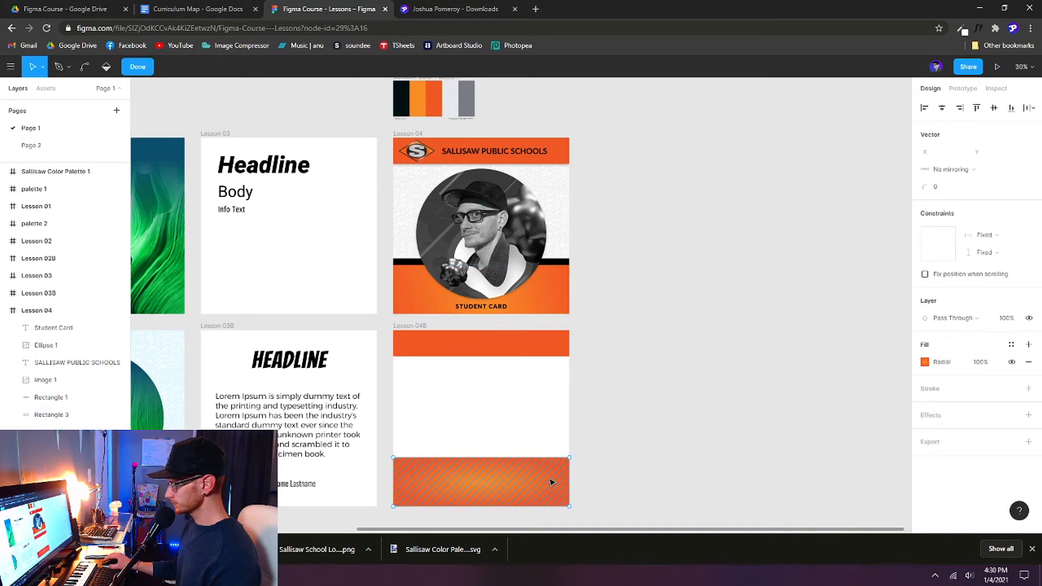
{"action": "key", "text": "Escape"}
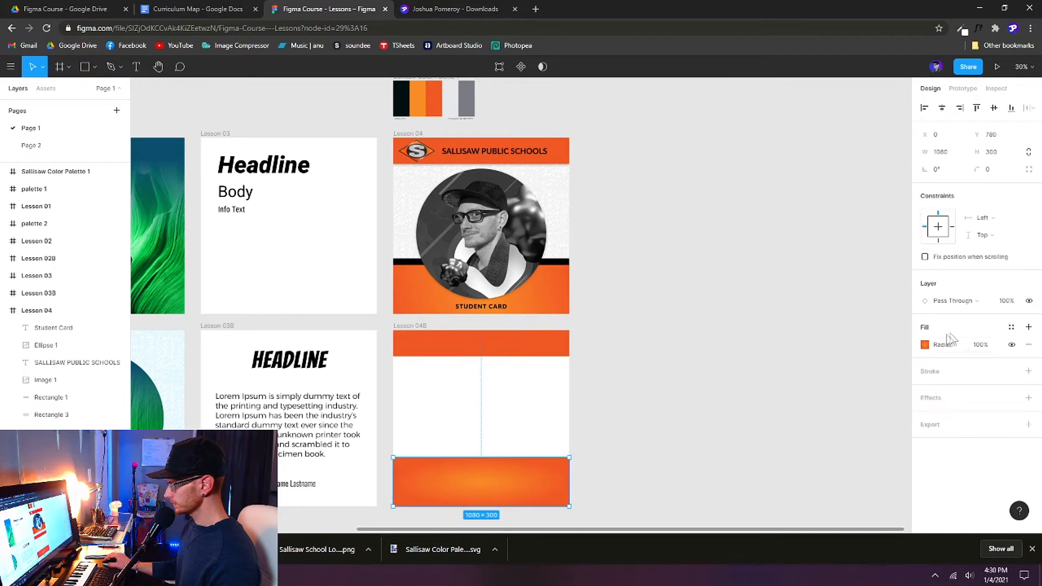
{"action": "scroll", "coordinate": [924, 350], "scroll_direction": "down", "scroll_amount": 1}
{"action": "left_click", "coordinate": [925, 346]}
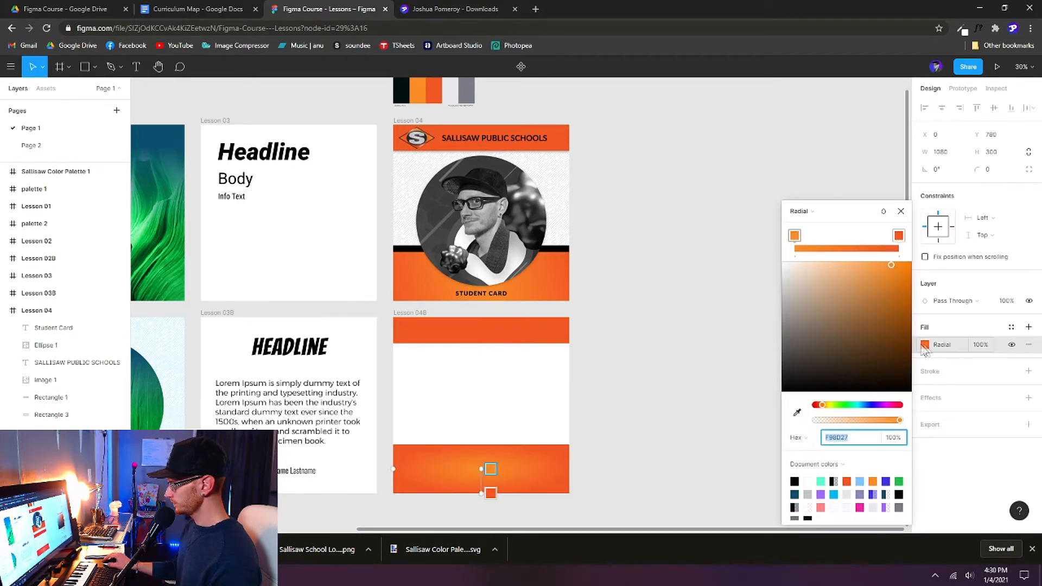
Step: Drag the gradient handles to stretch the orange glow wide across the bar
{"action": "left_click_drag", "start_coordinate": [482, 493], "coordinate": [393, 492]}
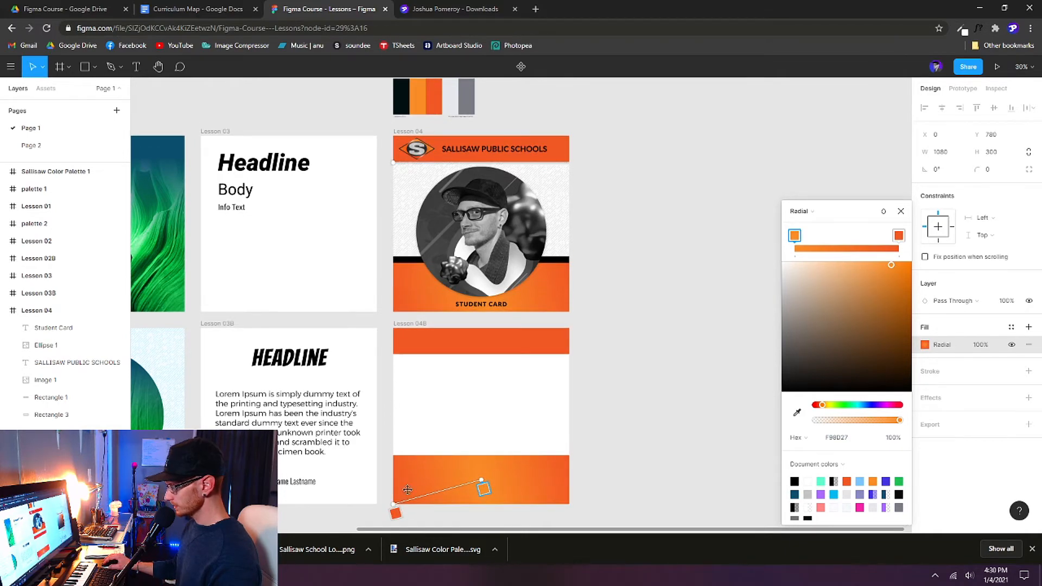
{"action": "left_click_drag", "start_coordinate": [393, 153], "coordinate": [399, 222]}
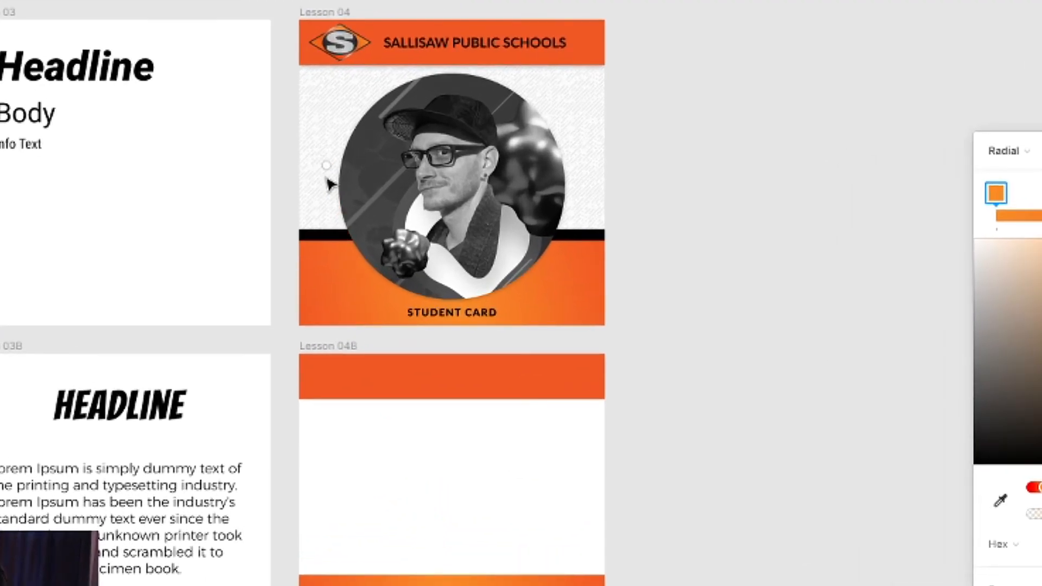
{"action": "left_click_drag", "start_coordinate": [326, 166], "coordinate": [452, 572]}
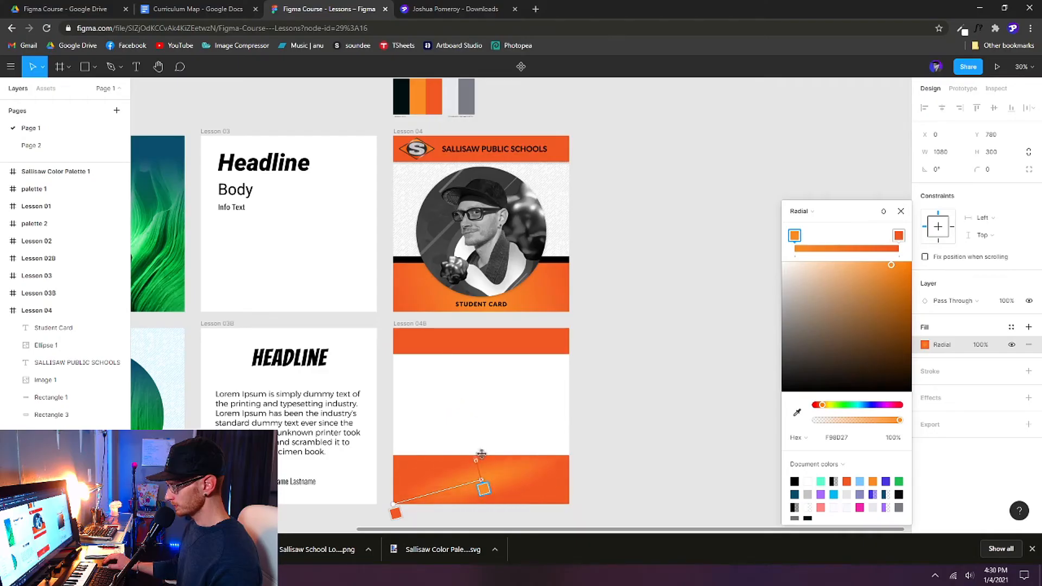
{"action": "left_click_drag", "start_coordinate": [482, 453], "coordinate": [432, 362]}
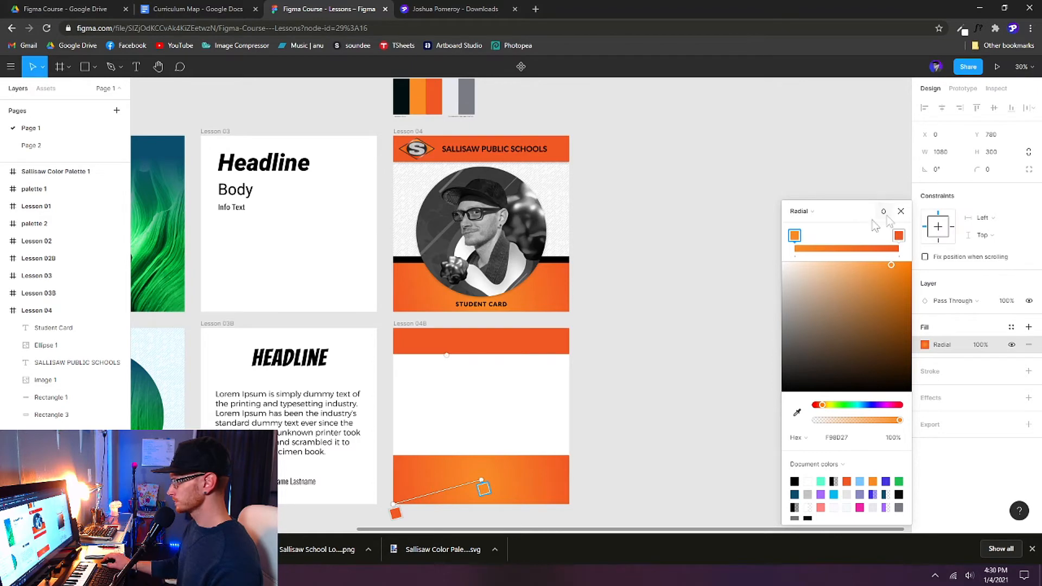
{"action": "left_click", "coordinate": [592, 353]}
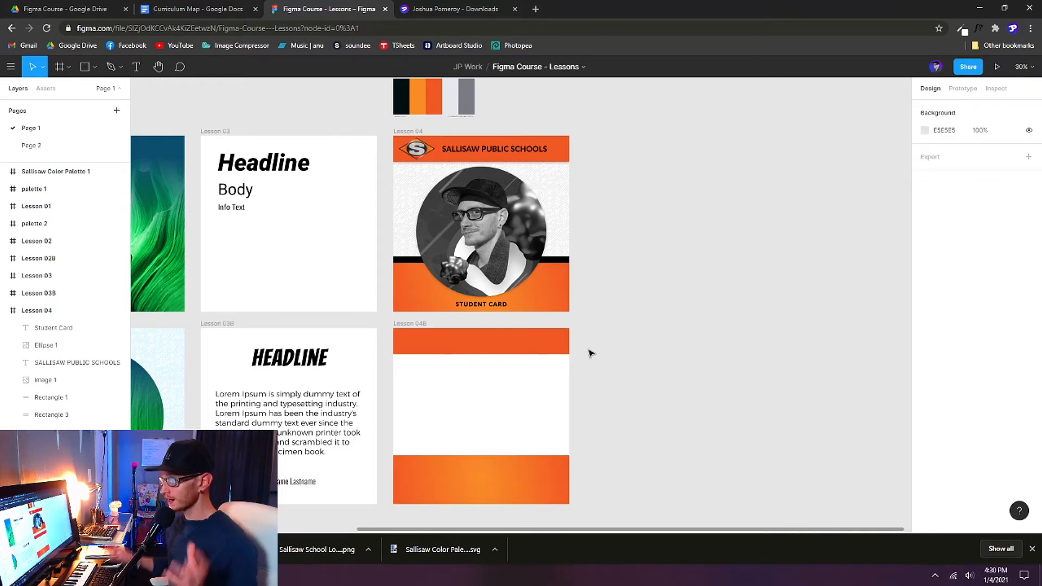
{"action": "left_click", "coordinate": [564, 293]}
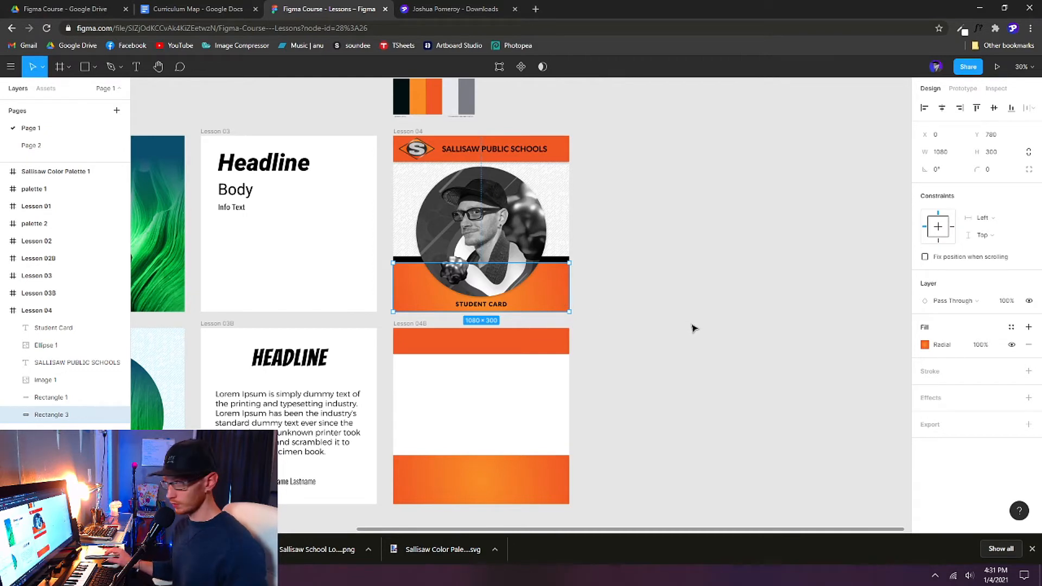
{"action": "left_click", "coordinate": [503, 491]}
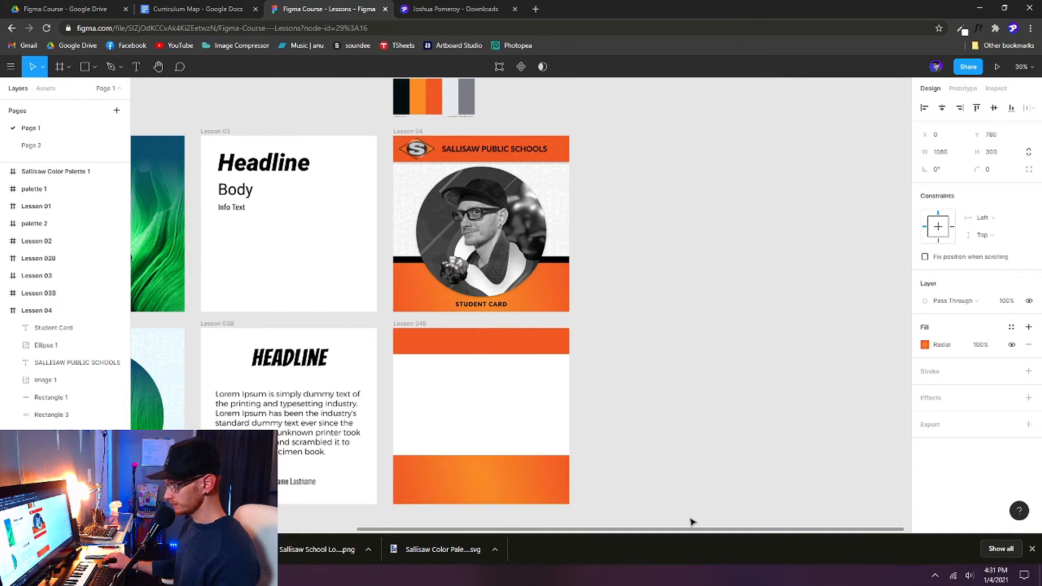
Step: Copy the top bar lower down and colour the copy the palette's near-black 001011
{"action": "left_click", "coordinate": [666, 492]}
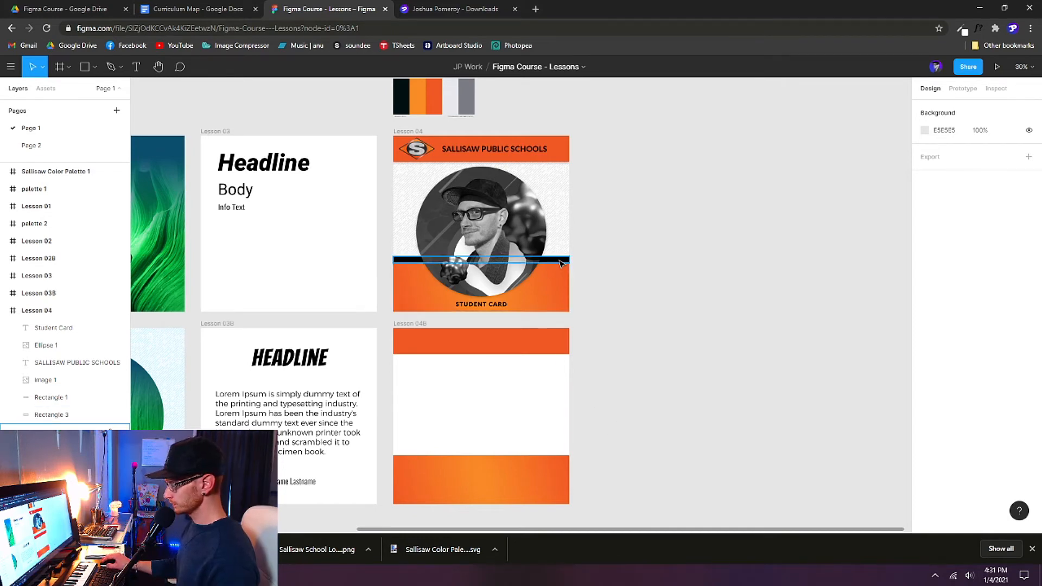
{"action": "left_click", "coordinate": [529, 350]}
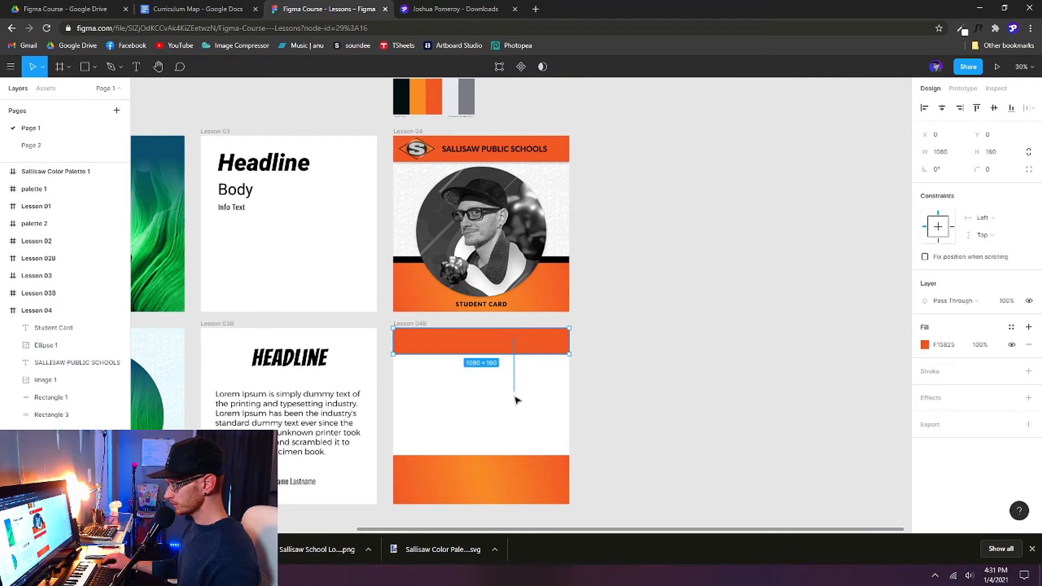
{"action": "left_click_drag", "start_coordinate": [529, 343], "coordinate": [531, 396]}
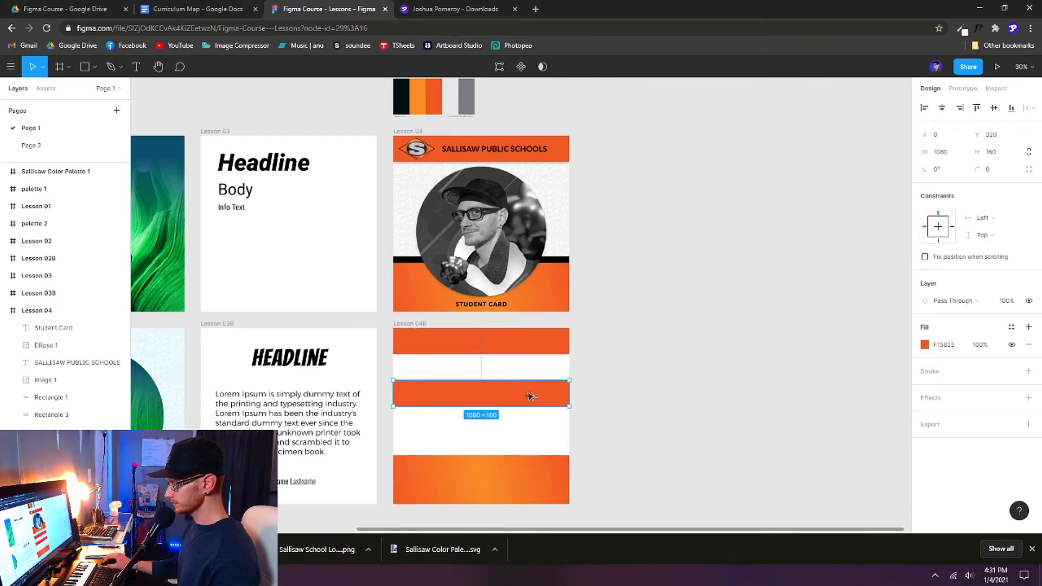
{"action": "left_click", "coordinate": [925, 345]}
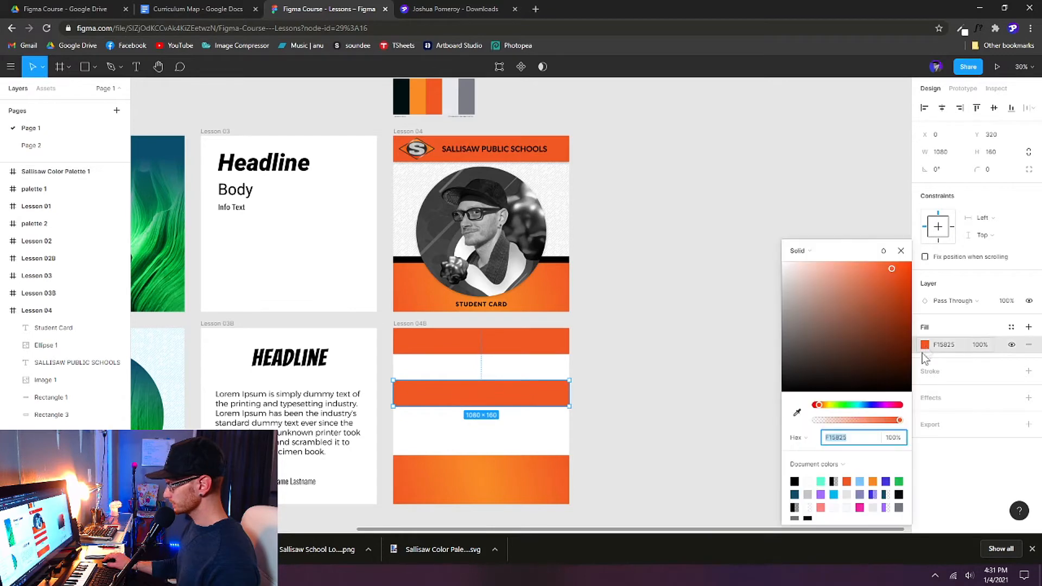
{"action": "left_click", "coordinate": [794, 481]}
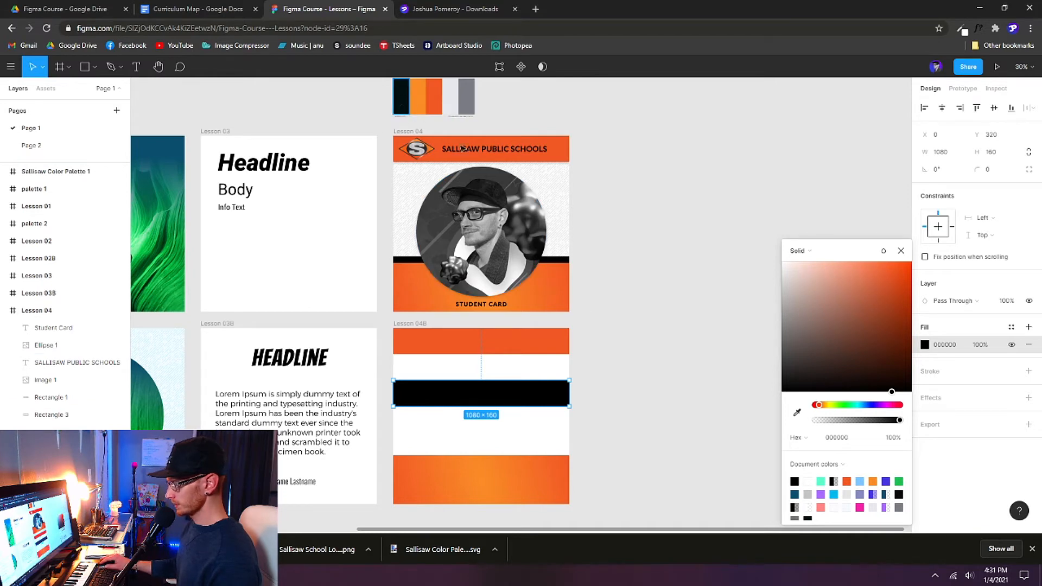
{"action": "left_click", "coordinate": [797, 412]}
{"action": "left_click", "coordinate": [403, 104]}
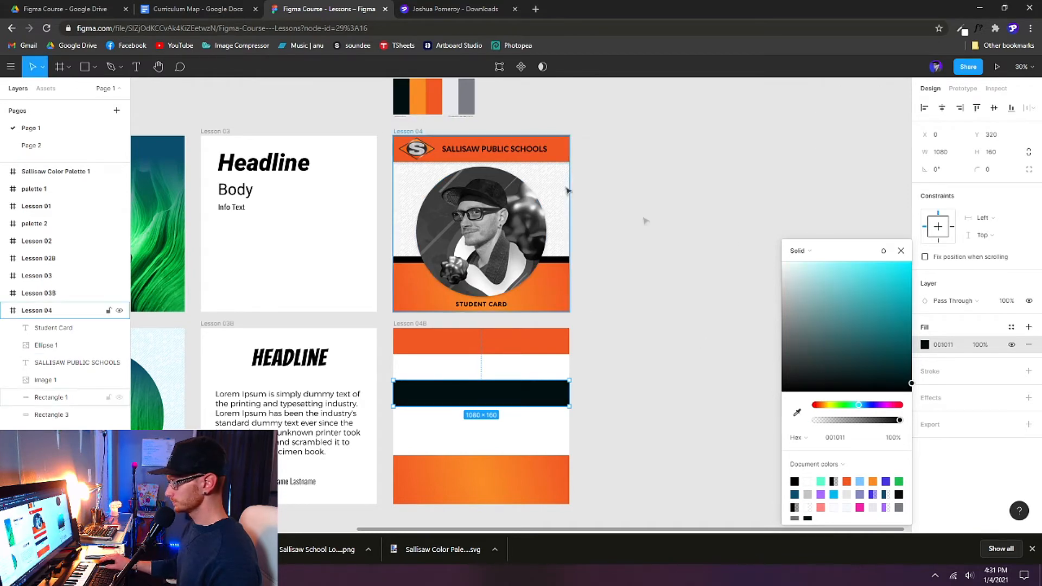
{"action": "left_click", "coordinate": [901, 251]}
Step: Make the dark band 40 px tall and move it to Y 740, just above the bottom bar
{"action": "left_click", "coordinate": [559, 259]}
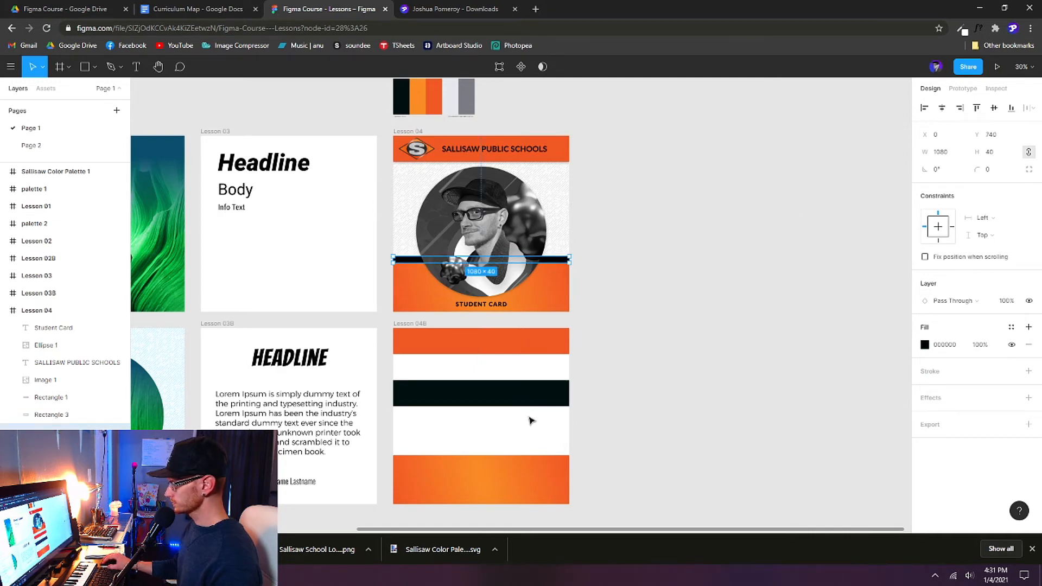
{"action": "left_click", "coordinate": [540, 400]}
{"action": "left_click", "coordinate": [996, 157]}
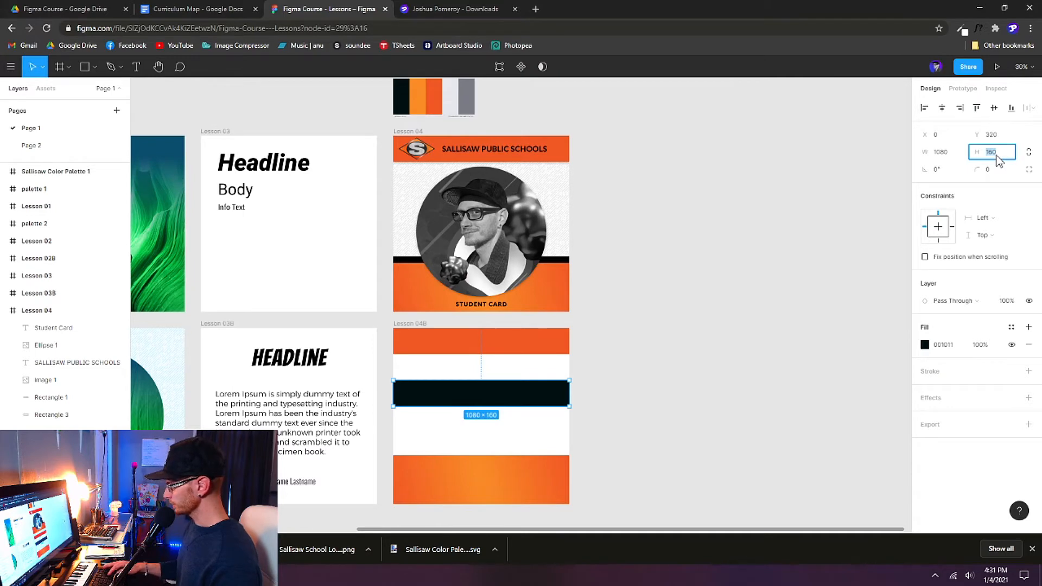
{"action": "type", "text": "40"}
{"action": "key", "text": "Return"}
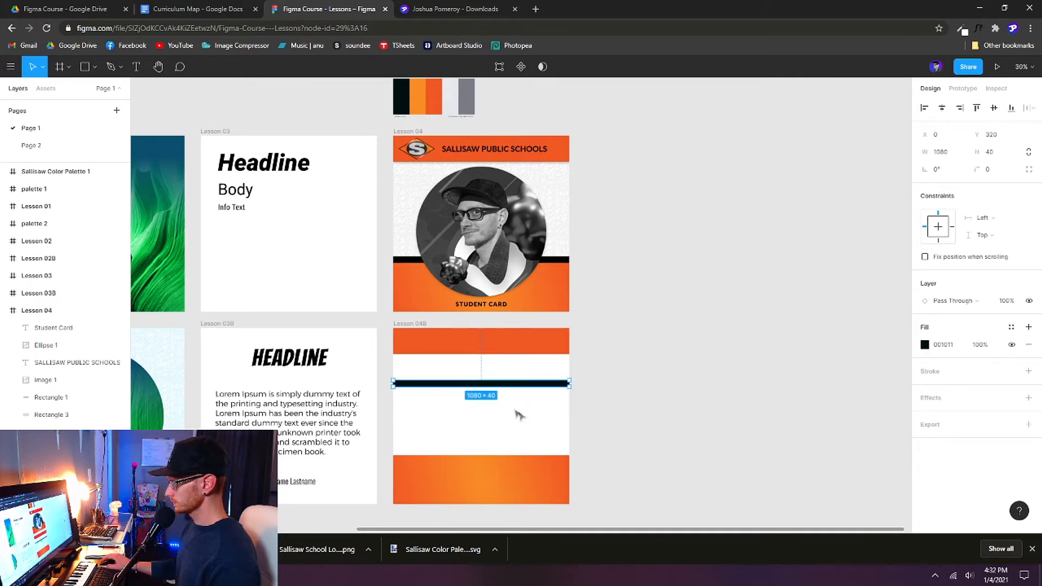
{"action": "left_click_drag", "start_coordinate": [534, 387], "coordinate": [532, 453]}
{"action": "left_click", "coordinate": [651, 482]}
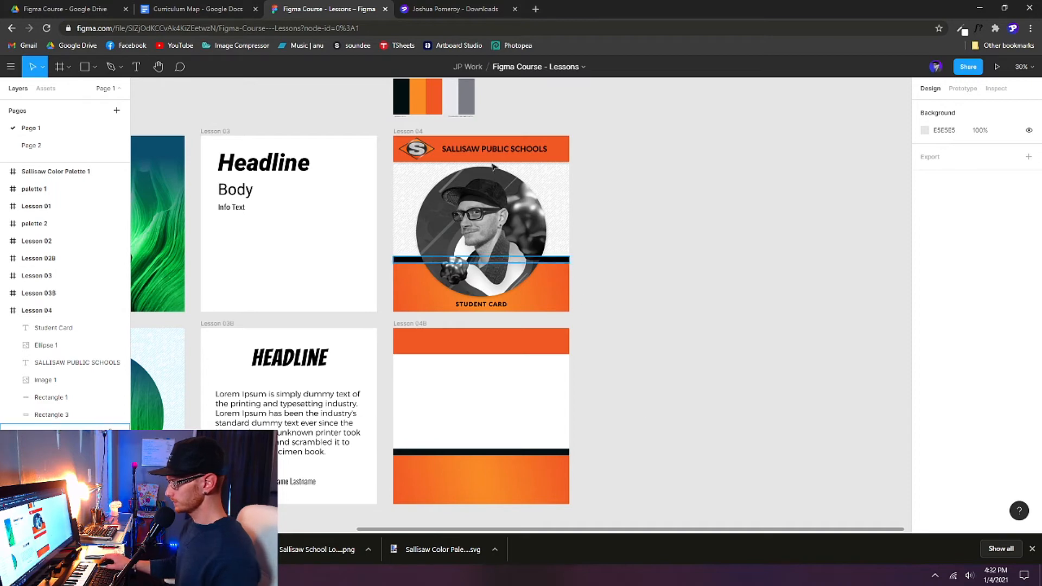
Step: Draw a grey circle about 738 × 738 in the centre of the Lesson 04B card
{"action": "left_click", "coordinate": [500, 225]}
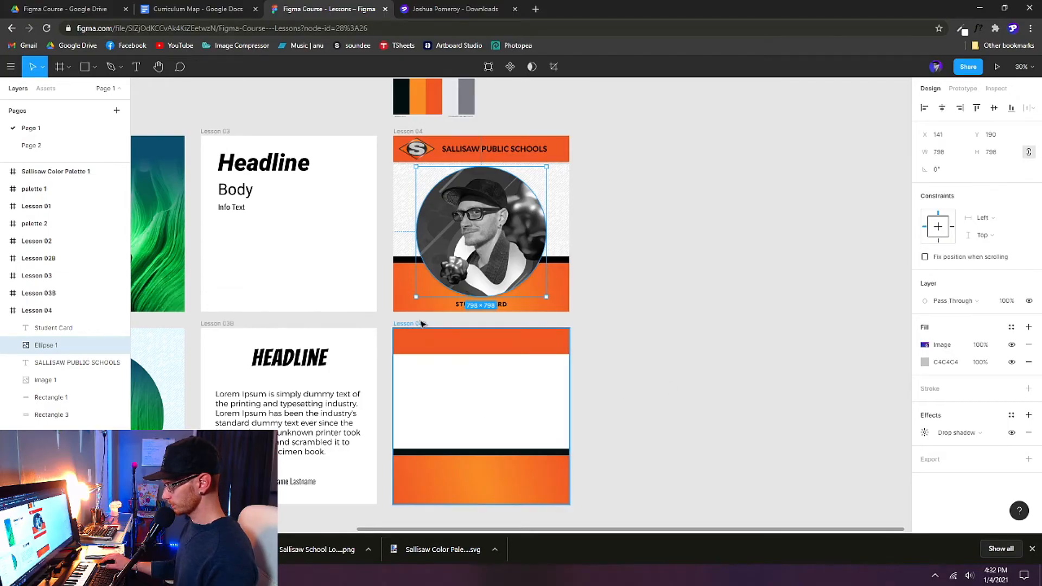
{"action": "left_click", "coordinate": [422, 323]}
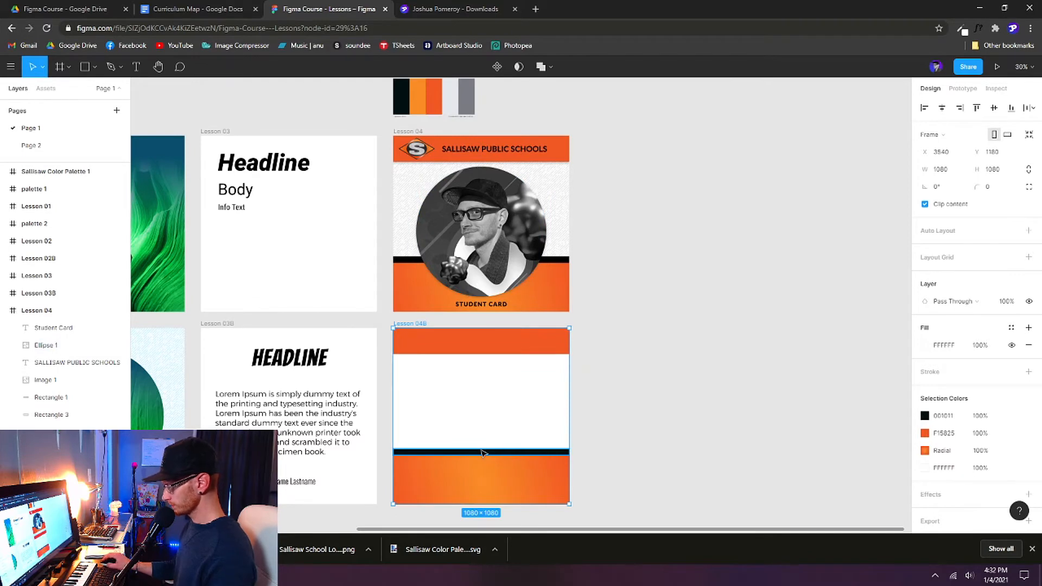
{"action": "key", "text": "o"}
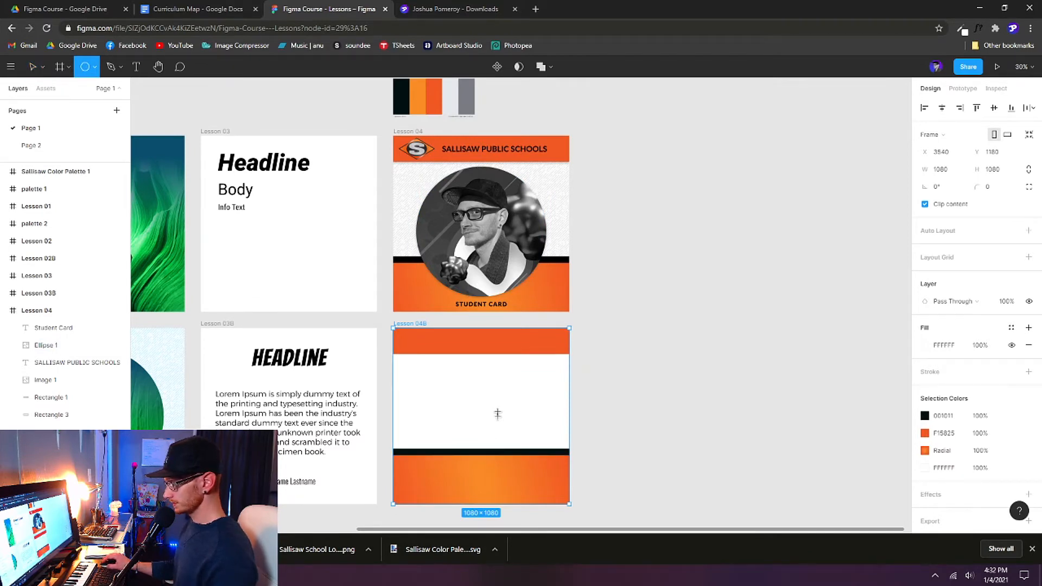
{"action": "left_click_drag", "start_coordinate": [419, 362], "coordinate": [540, 482]}
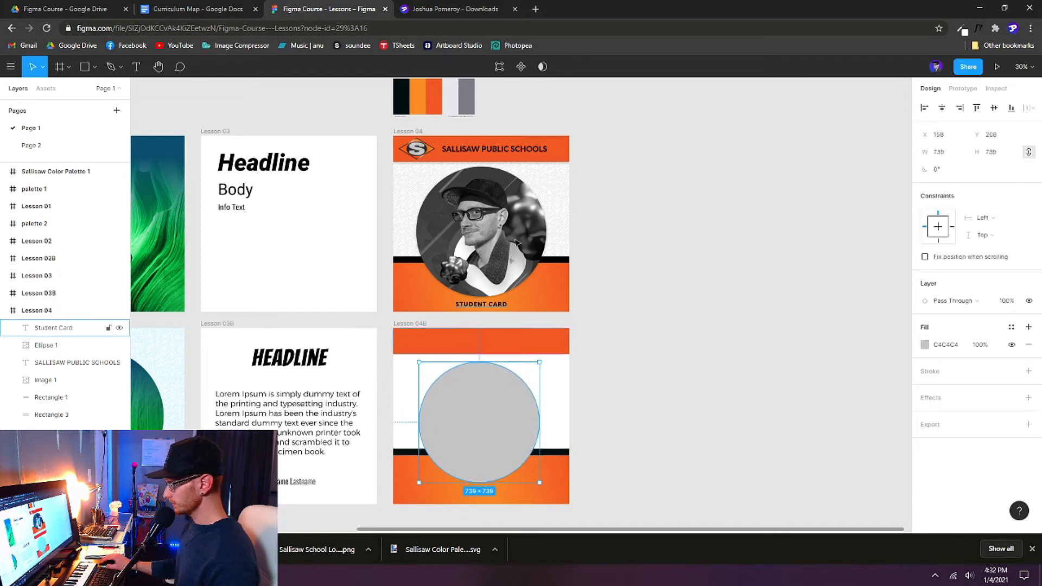
{"action": "left_click", "coordinate": [510, 274]}
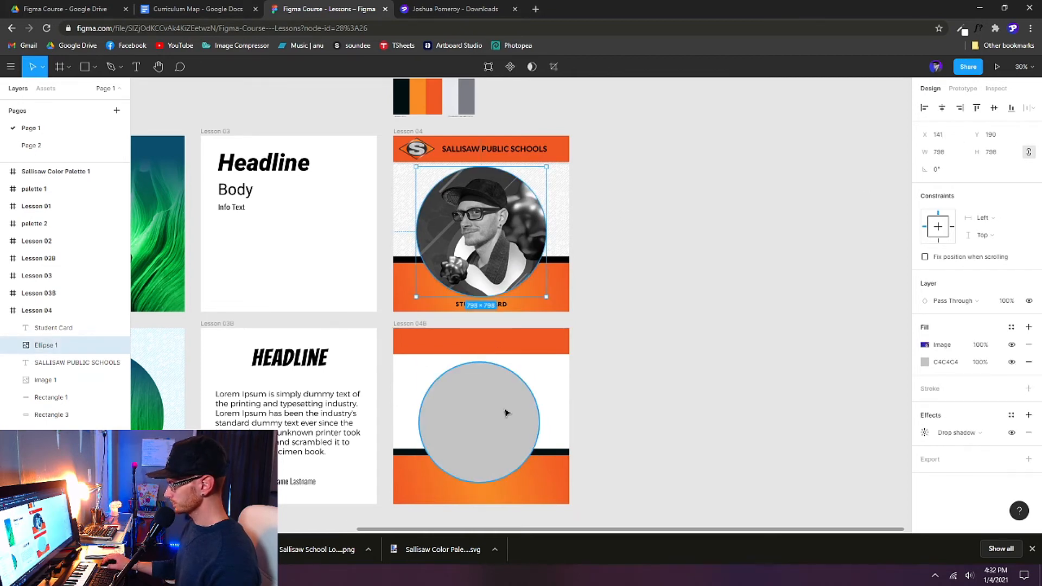
{"action": "left_click", "coordinate": [504, 413]}
Step: With proportions locked, resize the grey circle to 798 × 798, matching Lesson 04's photo circle
{"action": "left_click", "coordinate": [498, 233]}
{"action": "left_click", "coordinate": [944, 154]}
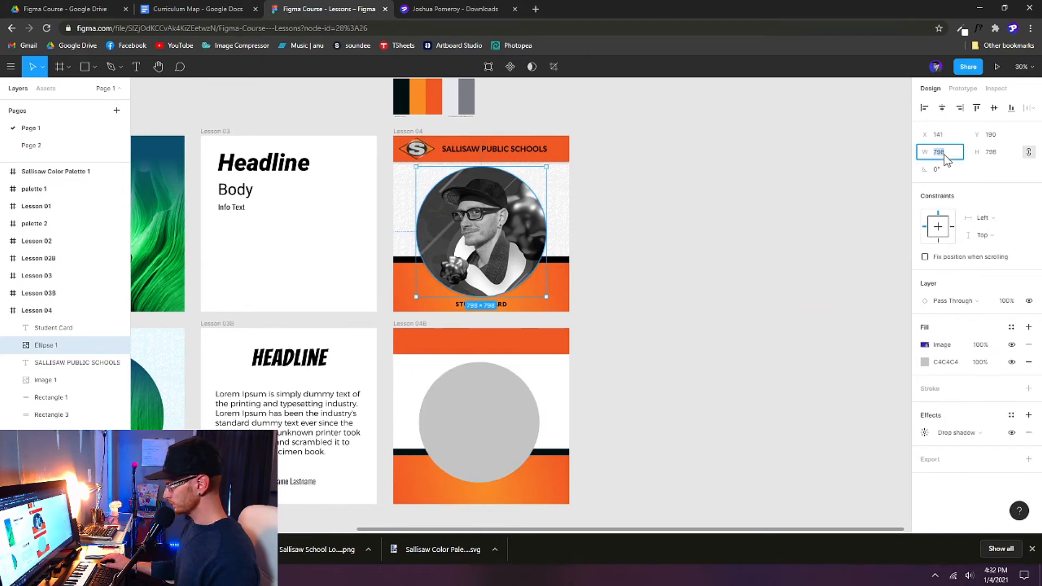
{"action": "left_click", "coordinate": [491, 421]}
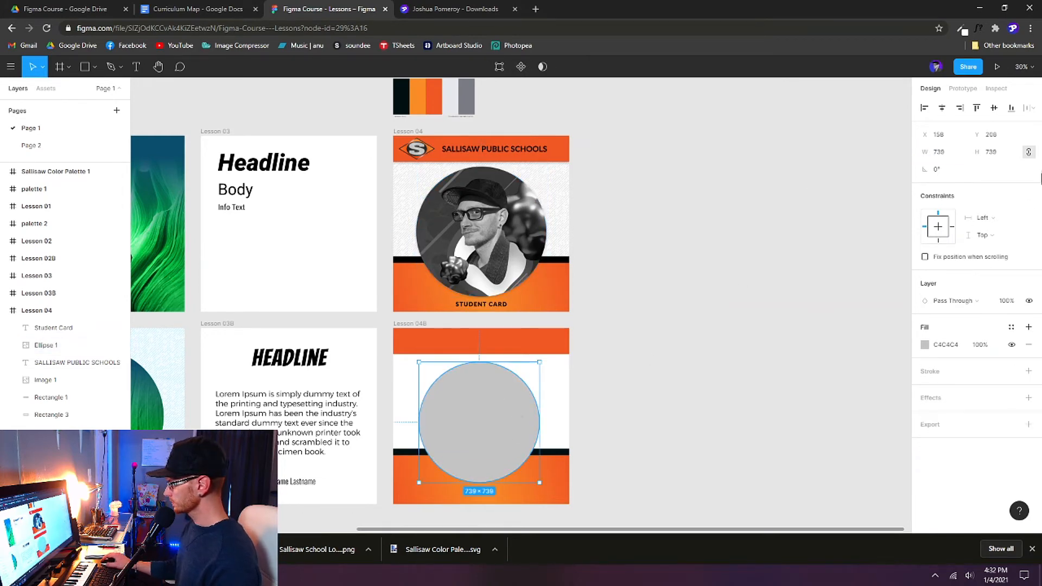
{"action": "left_click", "coordinate": [1027, 151]}
{"action": "left_click", "coordinate": [946, 157]}
{"action": "type", "text": "798"}
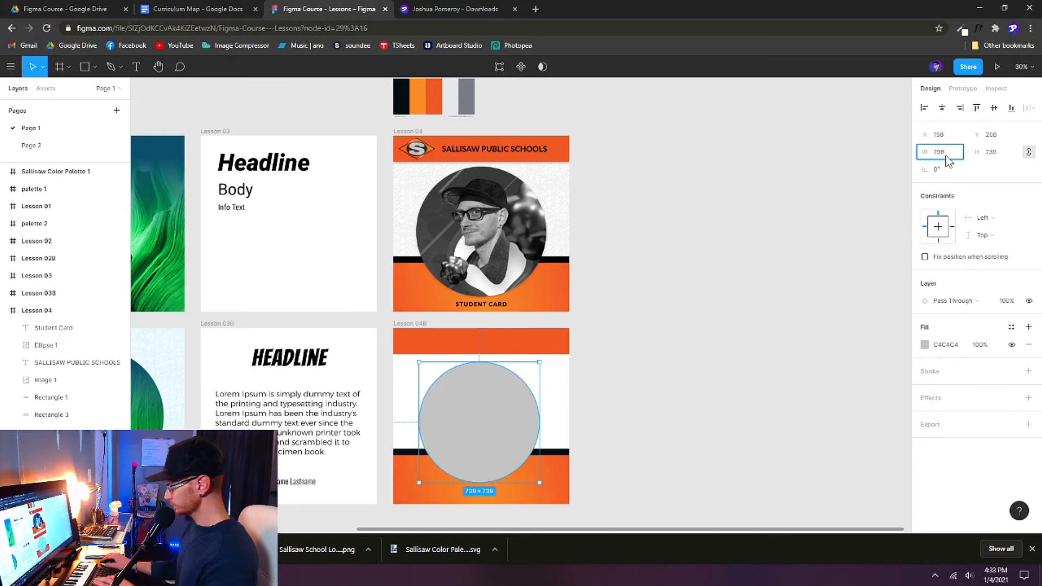
{"action": "key", "text": "Return"}
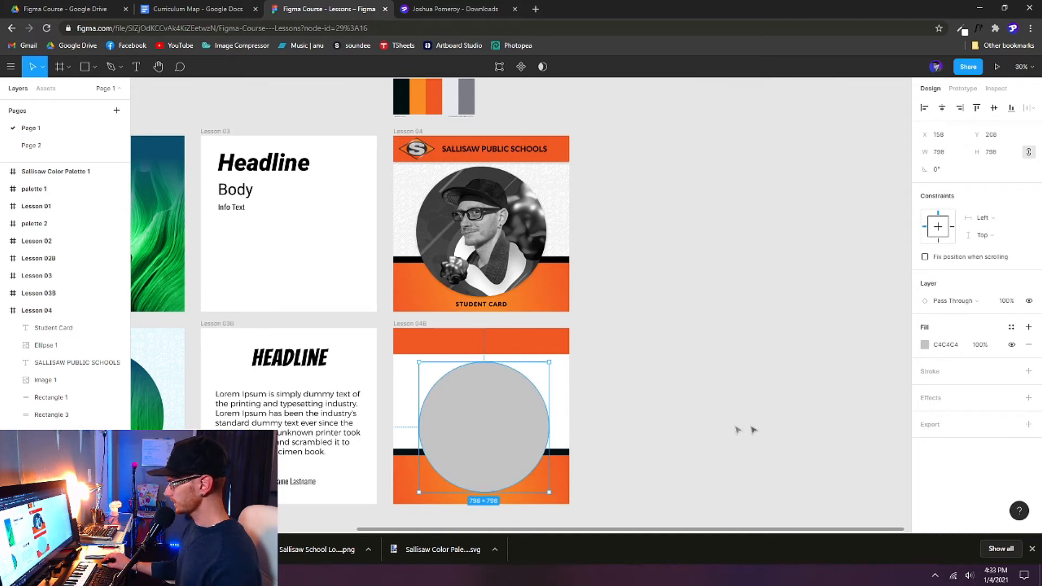
Step: Position the grey circle at X 141, Y 190, copying the photo circle's coordinates
{"action": "left_click", "coordinate": [500, 250]}
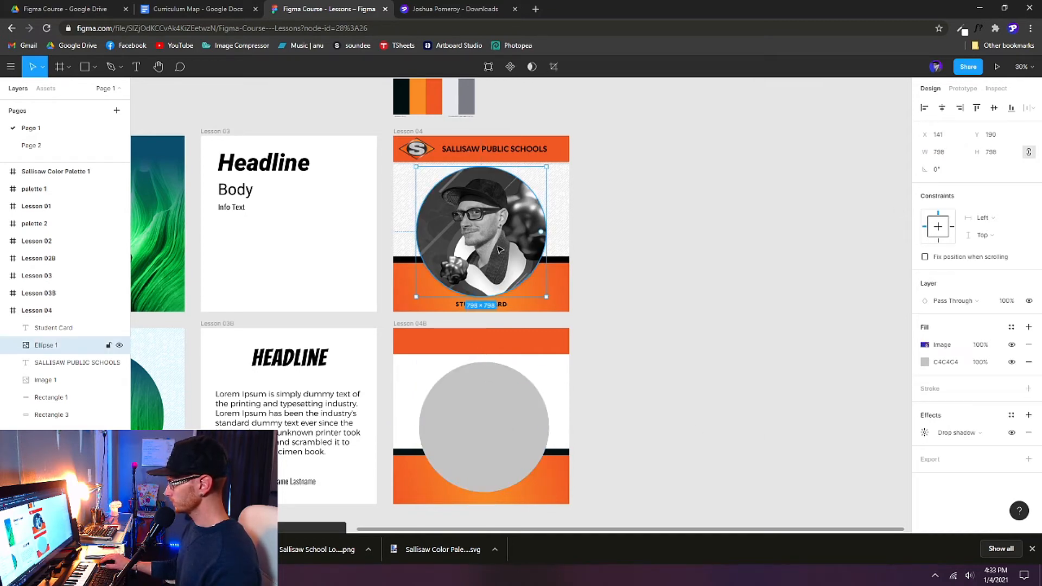
{"action": "left_click", "coordinate": [942, 140]}
{"action": "key", "text": "ctrl+c"}
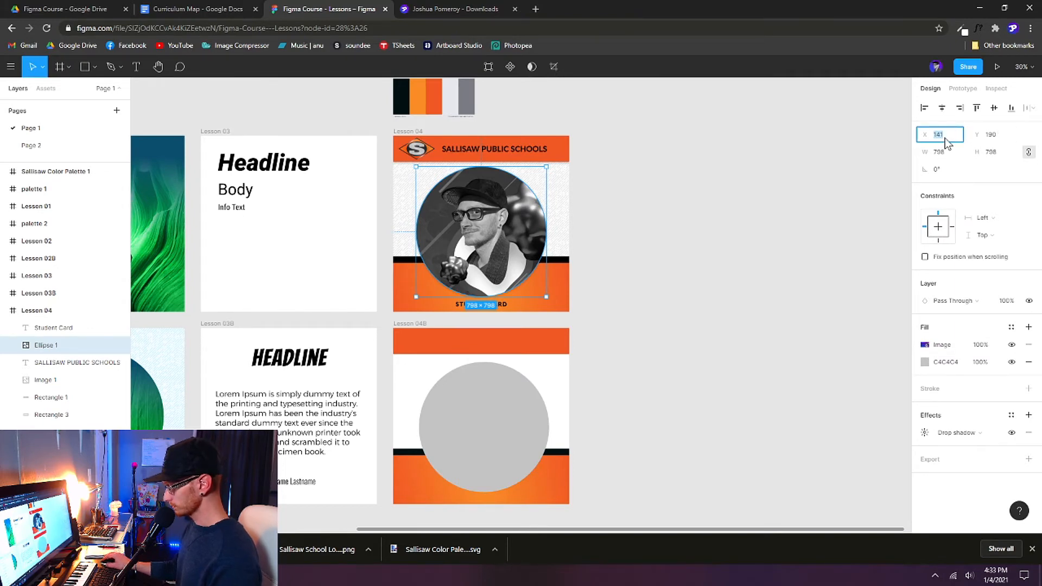
{"action": "left_click", "coordinate": [495, 420]}
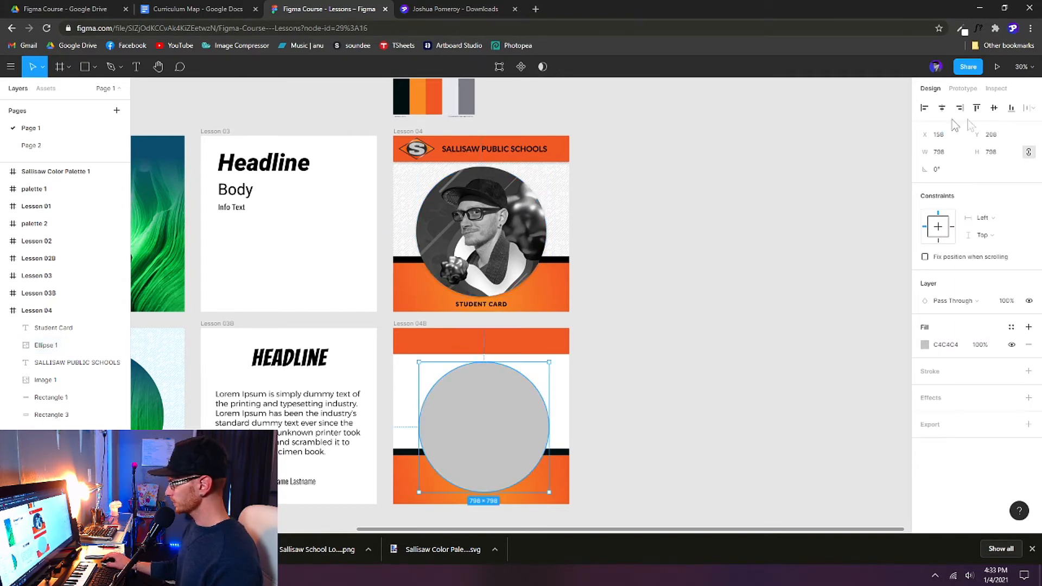
{"action": "left_click", "coordinate": [938, 136]}
{"action": "key", "text": "ctrl+v"}
{"action": "key", "text": "Return"}
{"action": "left_click", "coordinate": [513, 237]}
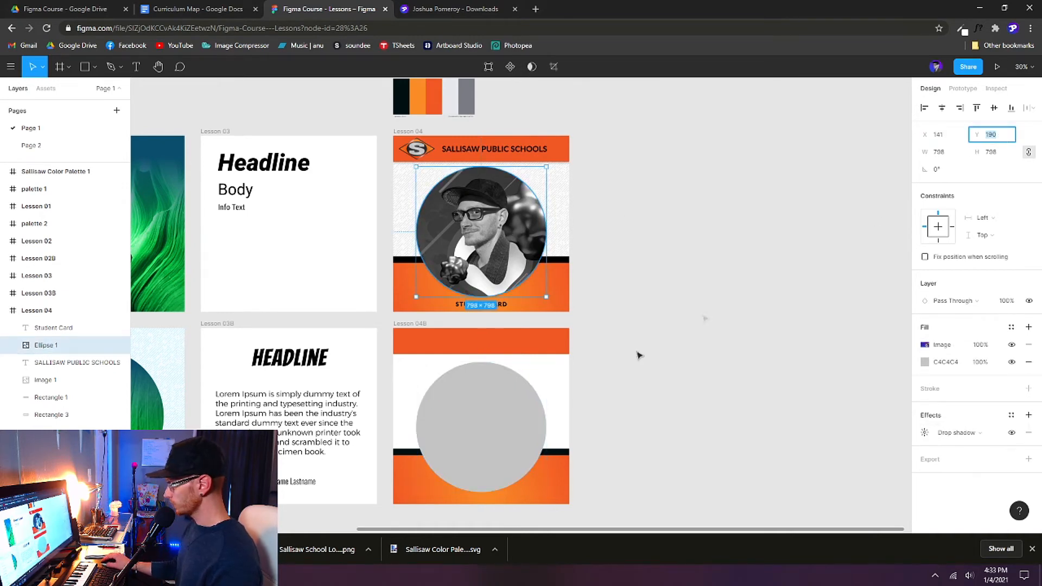
{"action": "left_click", "coordinate": [495, 425]}
{"action": "left_click", "coordinate": [997, 138]}
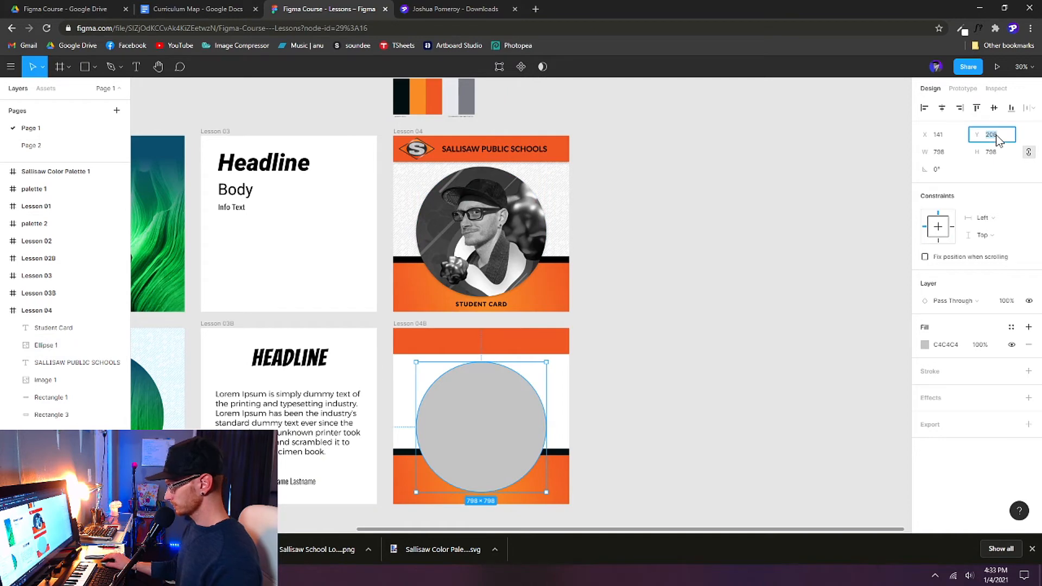
{"action": "type", "text": "190"}
{"action": "key", "text": "Return"}
Step: Inspect the SALLISAW PUBLIC SCHOOLS heading on Lesson 04
{"action": "left_click", "coordinate": [684, 400]}
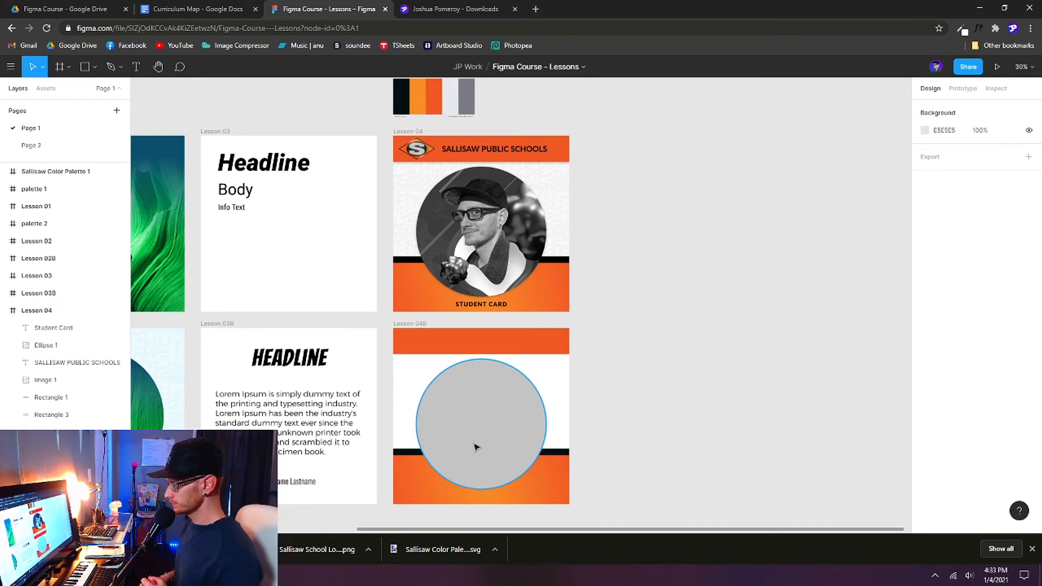
{"action": "left_click", "coordinate": [527, 154]}
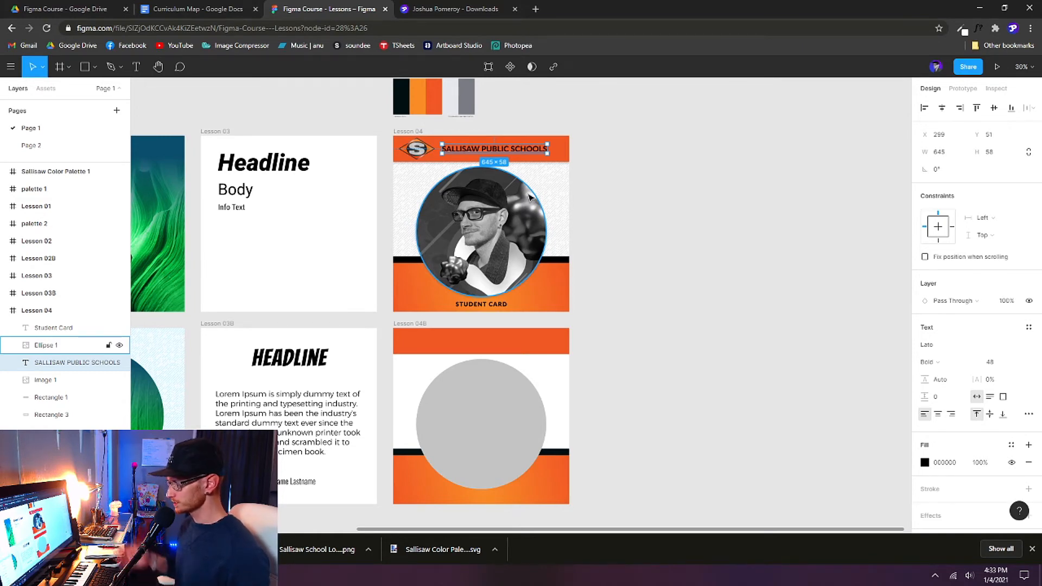
{"action": "left_click", "coordinate": [574, 339]}
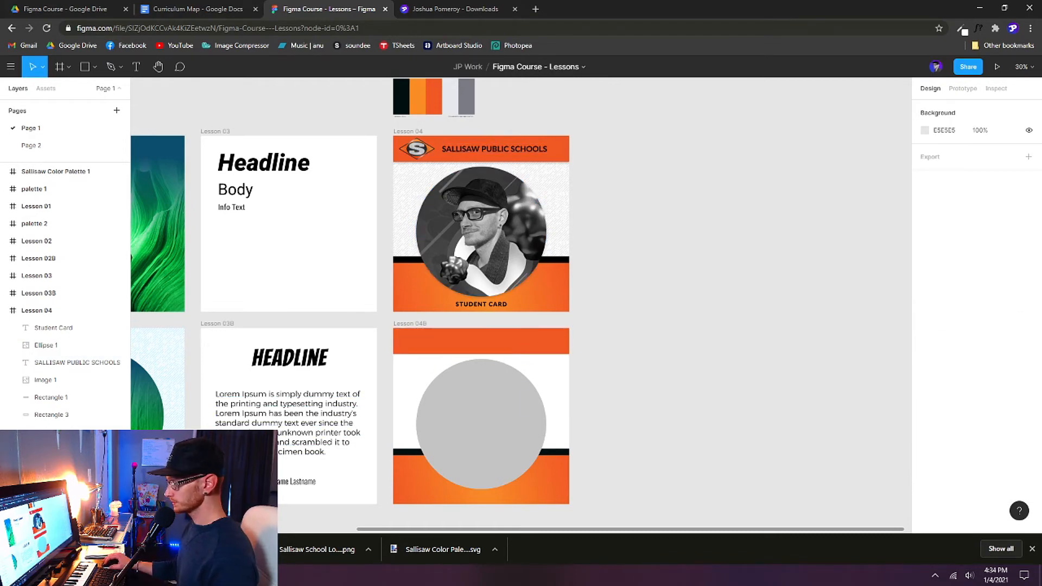
Step: Drag the Sallisaw School Logo from the Downloads folder onto the Lesson 04B card
{"action": "left_click", "coordinate": [152, 575]}
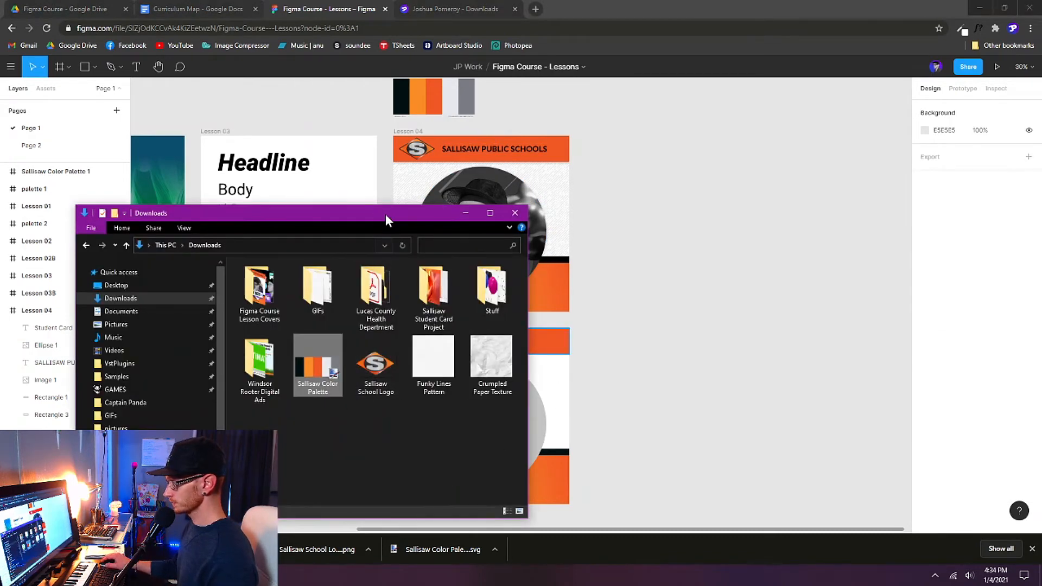
{"action": "left_click_drag", "start_coordinate": [386, 219], "coordinate": [224, 272]}
{"action": "left_click_drag", "start_coordinate": [213, 415], "coordinate": [491, 449]}
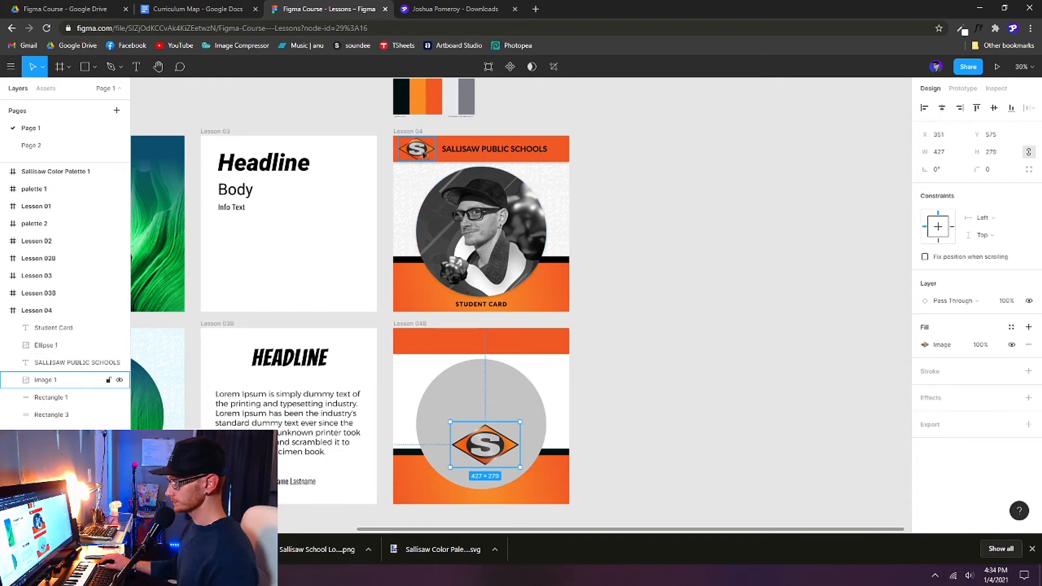
Step: Resize the new S logo to 225 px wide to match Lesson 04's logo
{"action": "left_click_drag", "start_coordinate": [491, 455], "coordinate": [486, 422]}
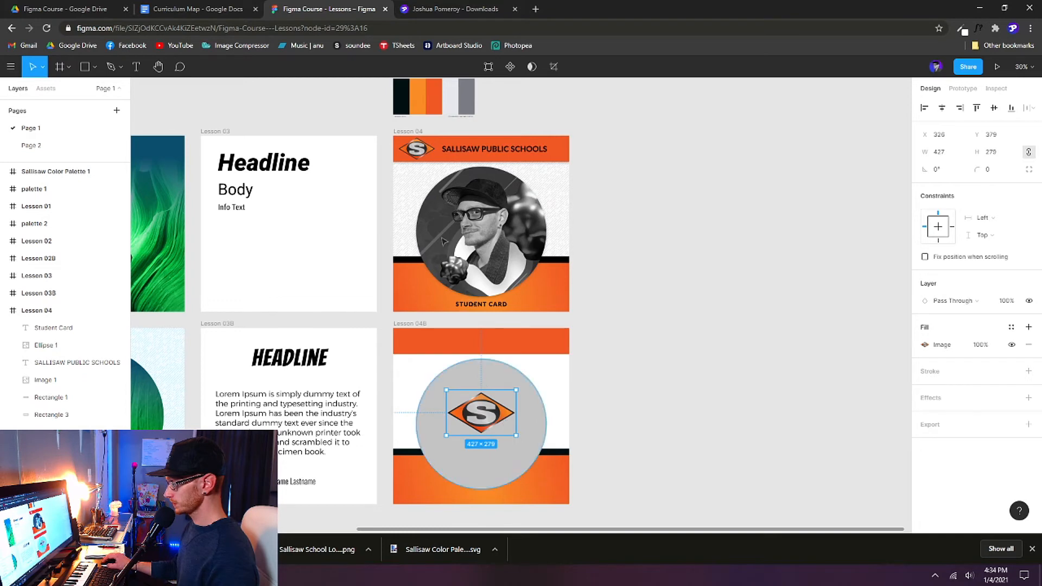
{"action": "left_click", "coordinate": [420, 158]}
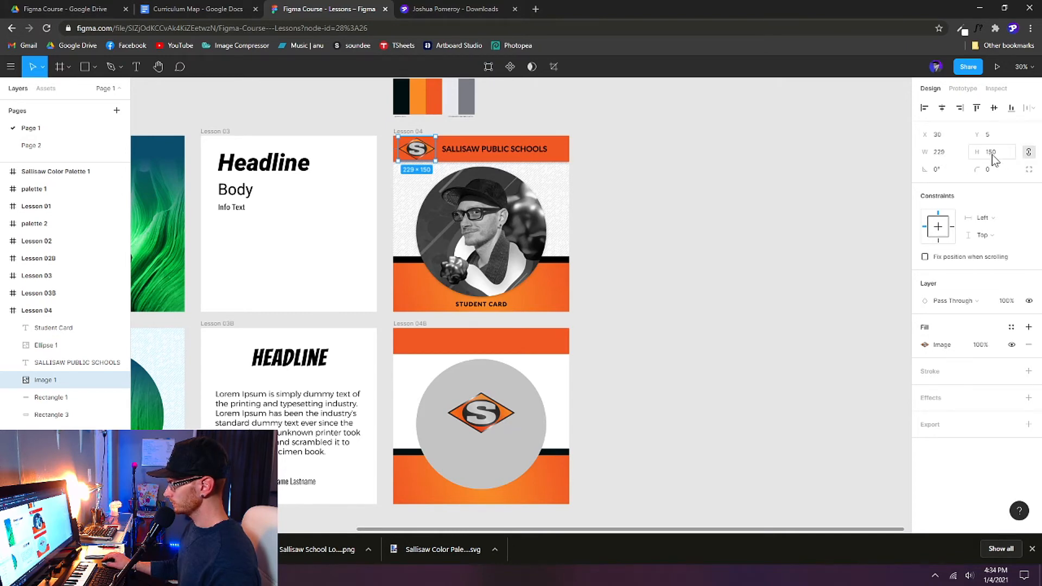
{"action": "left_click", "coordinate": [495, 421]}
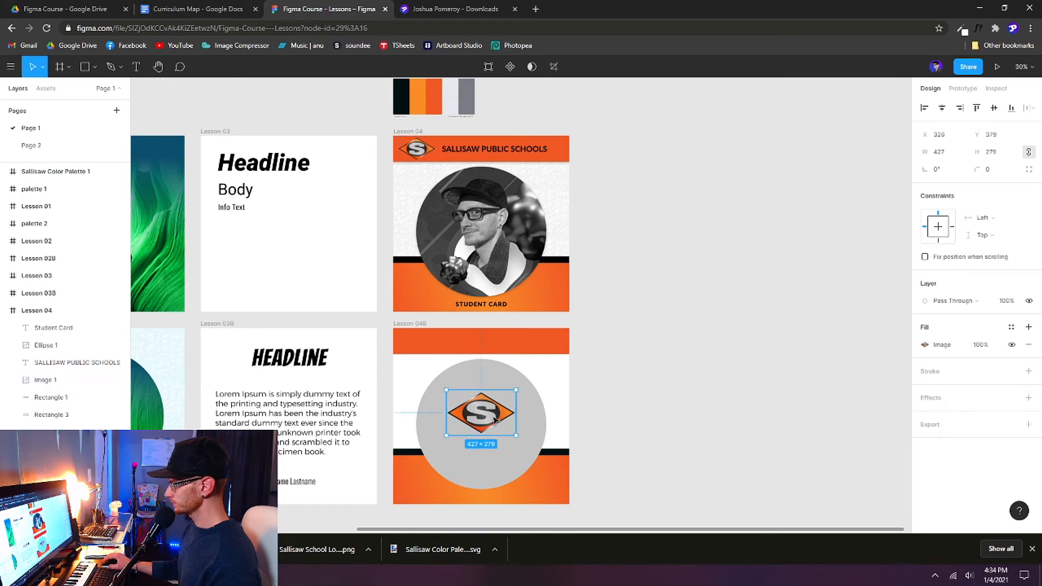
{"action": "left_click", "coordinate": [938, 154]}
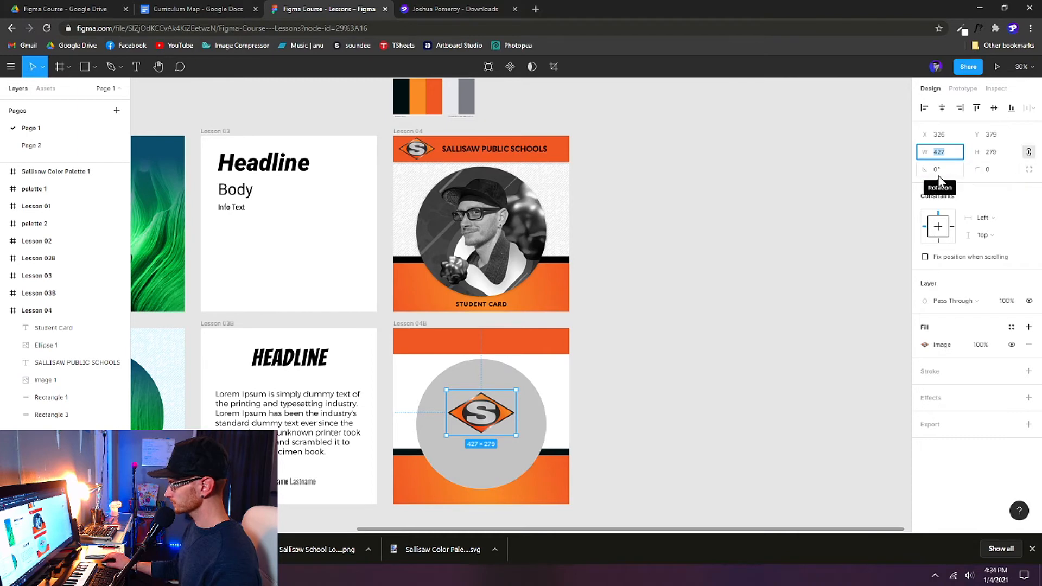
{"action": "type", "text": "225"}
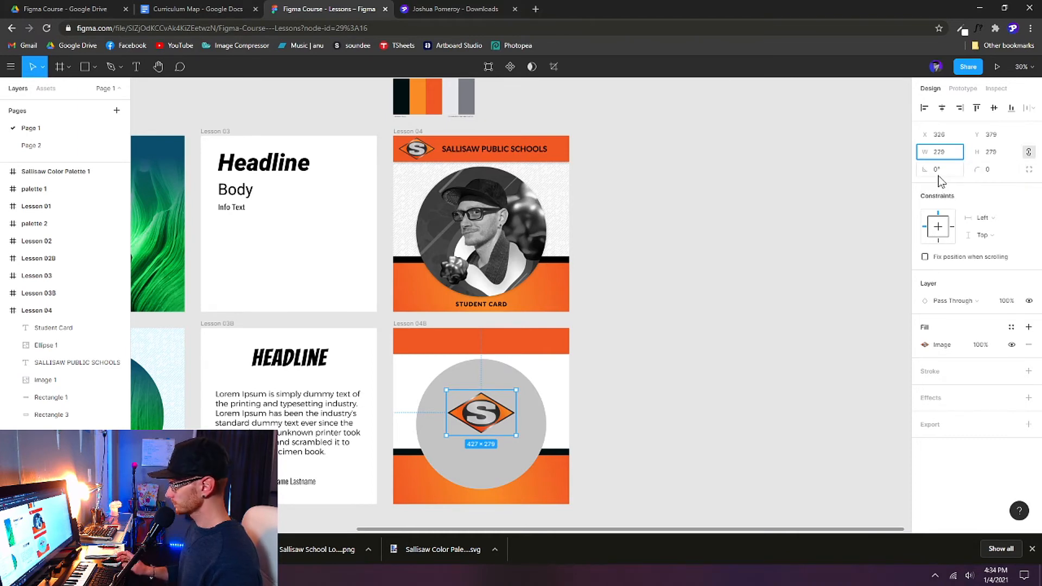
{"action": "key", "text": "Return"}
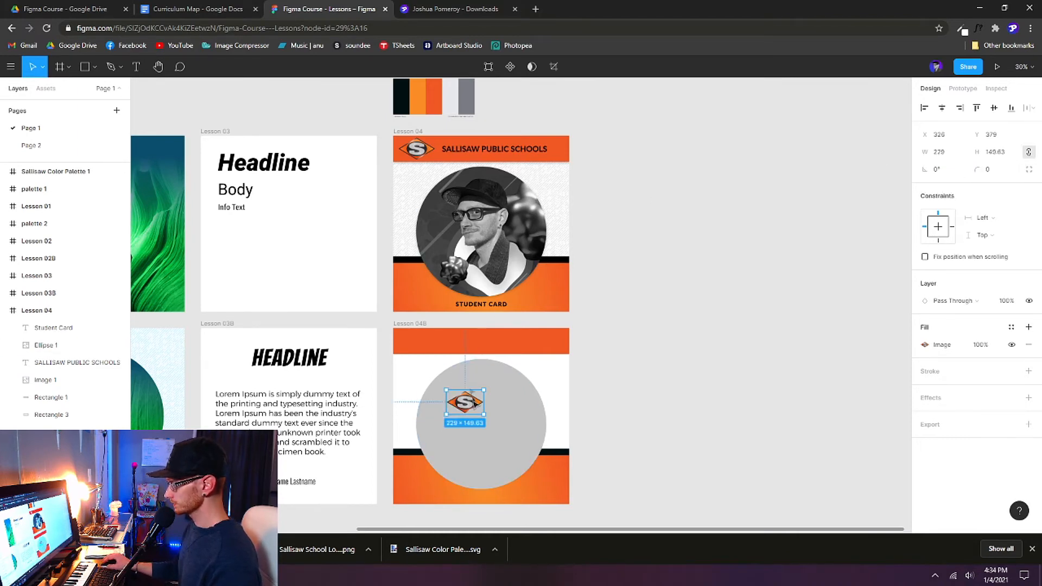
Step: Position the logo at X 30, Y 5 in the orange header
{"action": "left_click", "coordinate": [415, 152]}
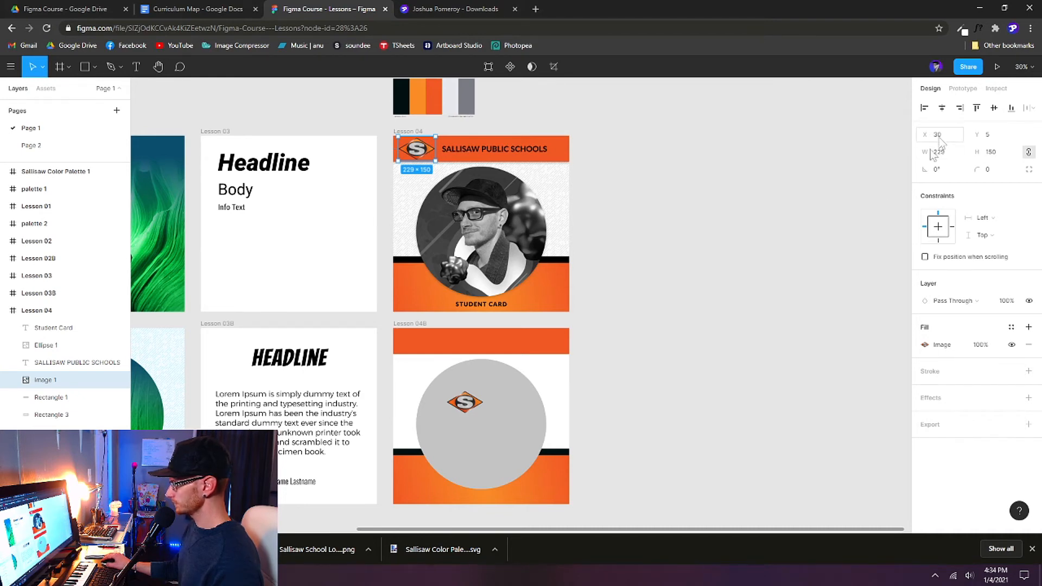
{"action": "left_click", "coordinate": [472, 402]}
{"action": "left_click", "coordinate": [944, 134]}
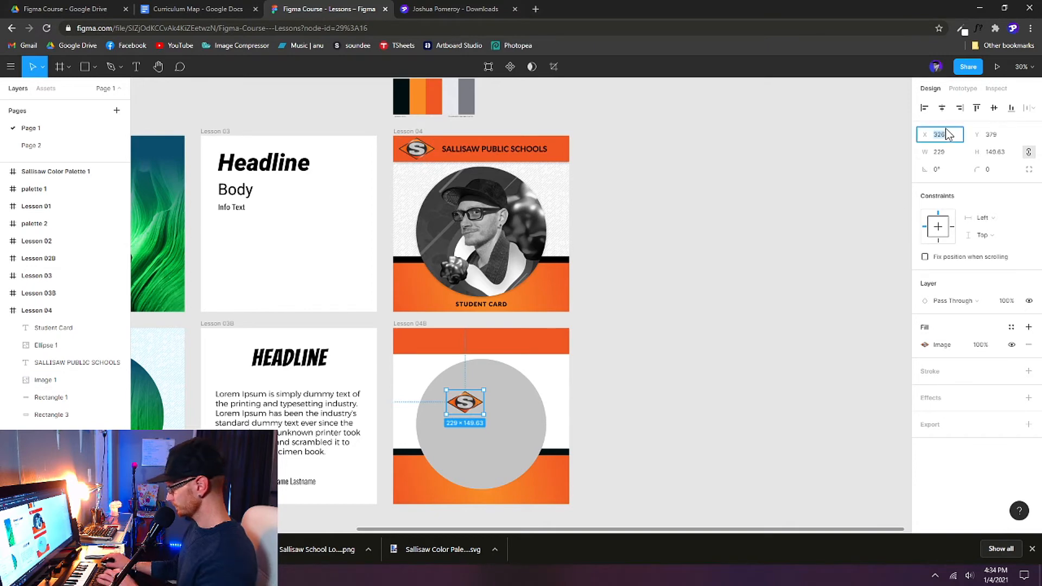
{"action": "type", "text": "30"}
{"action": "key", "text": "Return"}
{"action": "left_click", "coordinate": [990, 137]}
{"action": "type", "text": "5"}
{"action": "key", "text": "Return"}
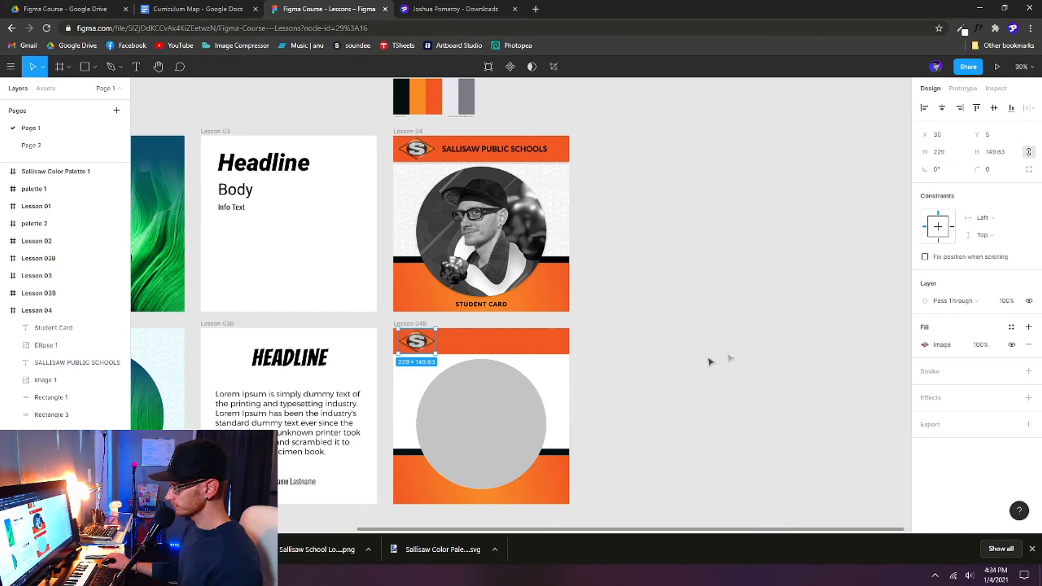
{"action": "left_click", "coordinate": [624, 366]}
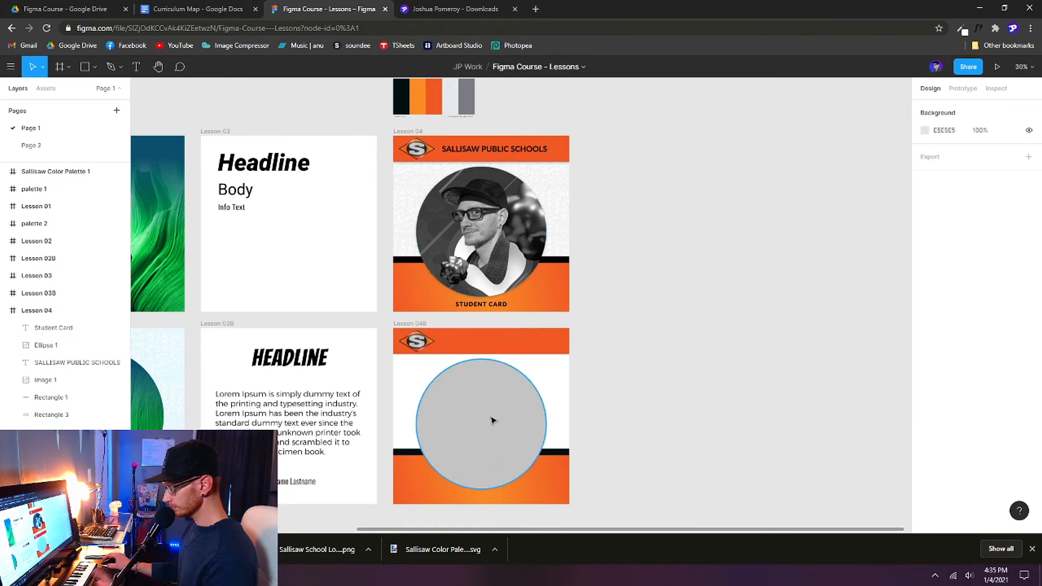
Step: Add the text 'Sallisaw Public Schools' in Lesson 04B's header
{"action": "key", "text": "t"}
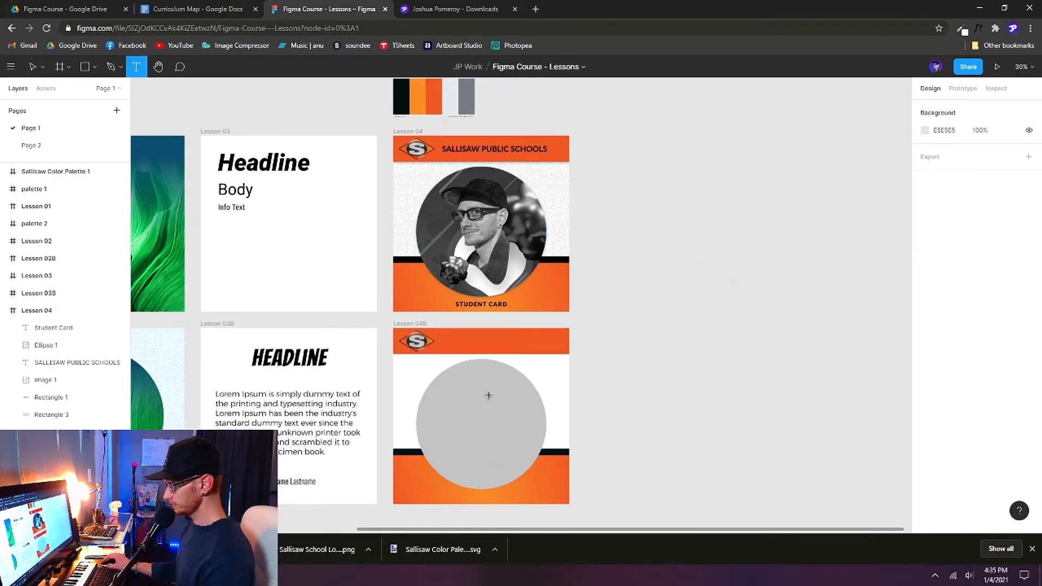
{"action": "left_click", "coordinate": [449, 338]}
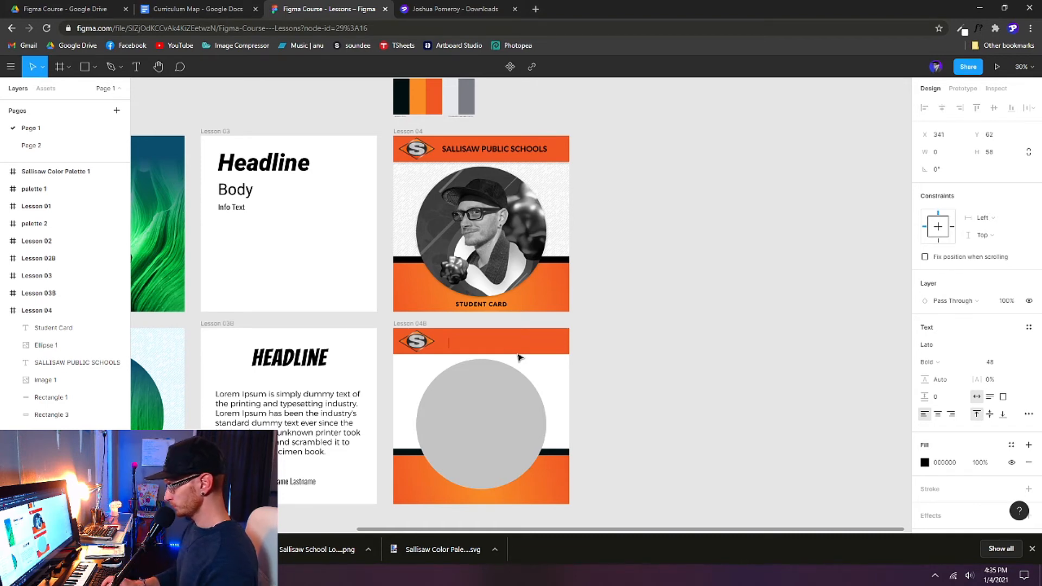
{"action": "type", "text": "Sallisaw Public Schools"}
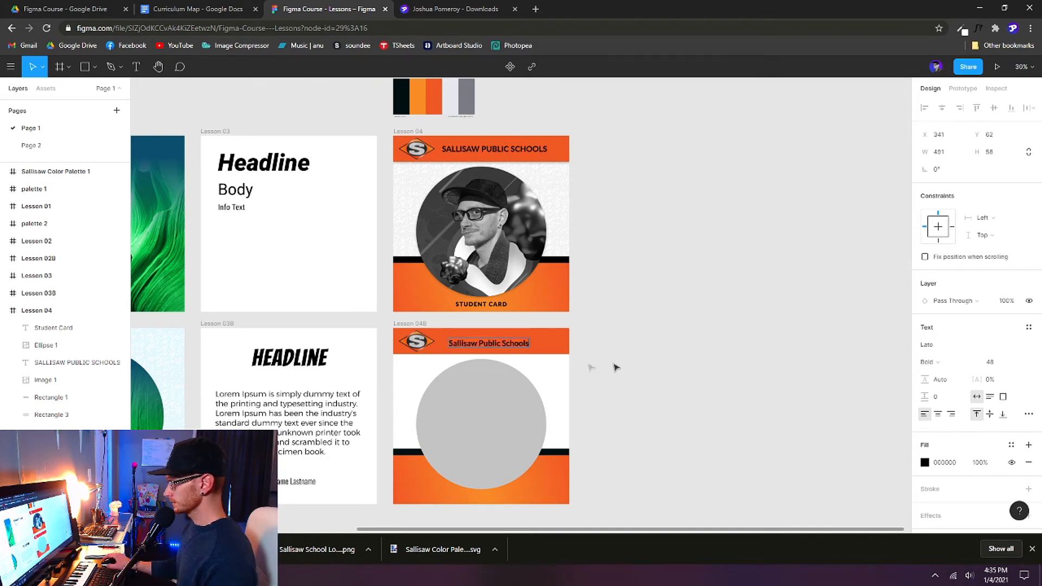
{"action": "left_click", "coordinate": [642, 367]}
Step: Set the header text's font to Lato and its case to all capitals
{"action": "left_click", "coordinate": [508, 149]}
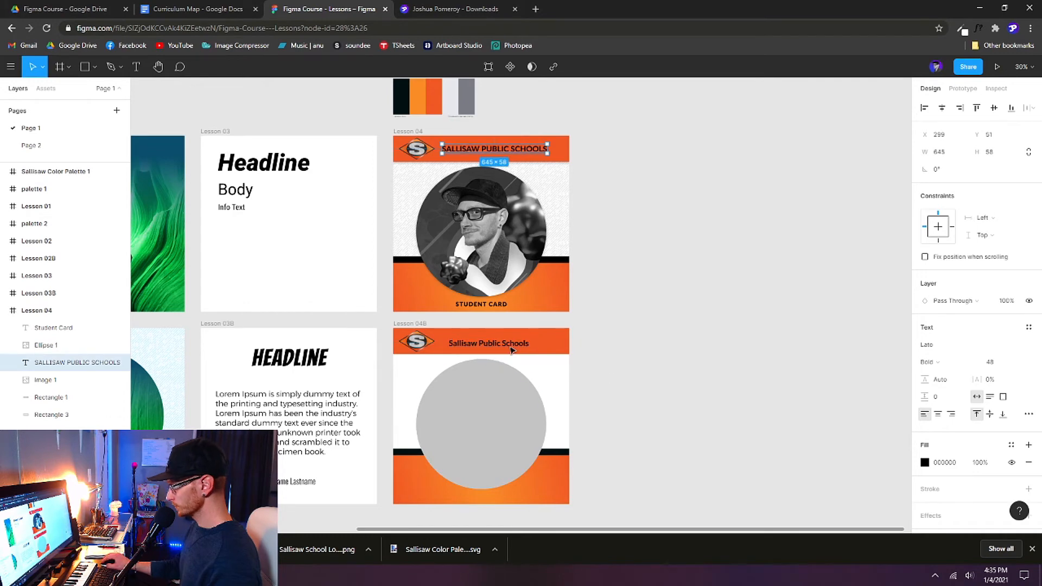
{"action": "left_click", "coordinate": [511, 346]}
{"action": "left_click", "coordinate": [947, 345]}
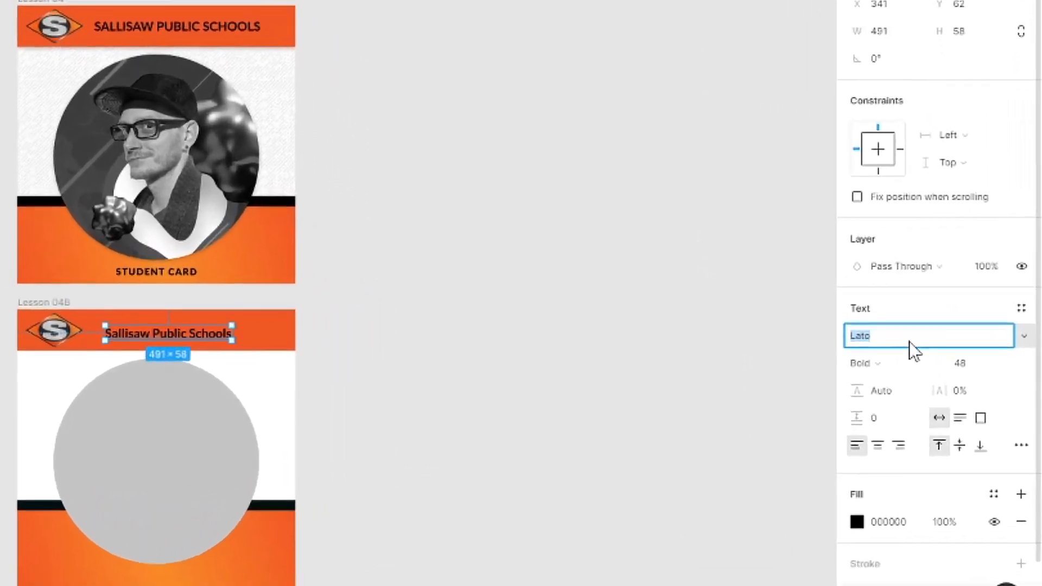
{"action": "left_click", "coordinate": [958, 348]}
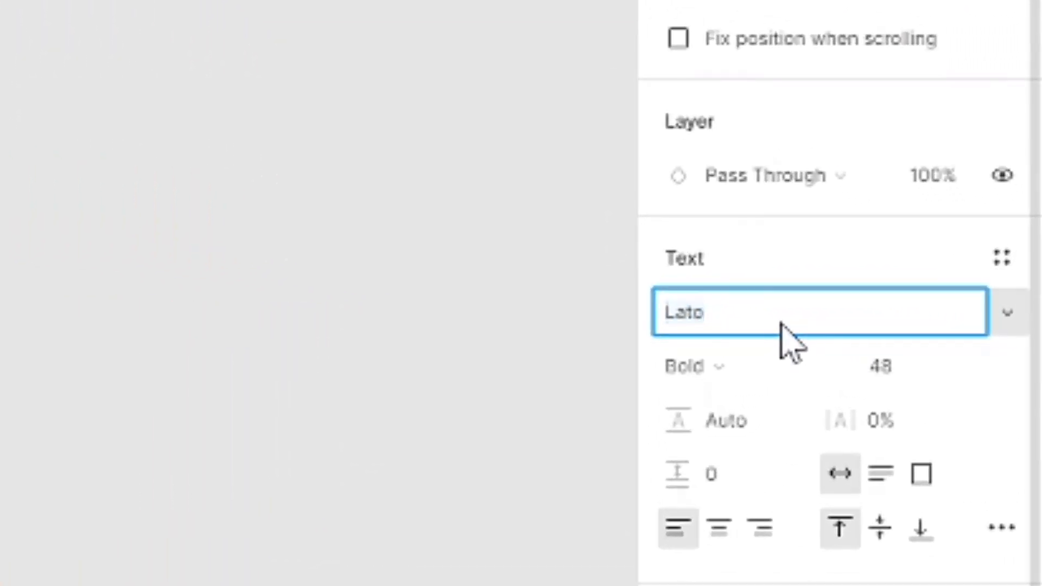
{"action": "key", "text": "ctrl+a"}
{"action": "type", "text": "Lato"}
{"action": "key", "text": "Return"}
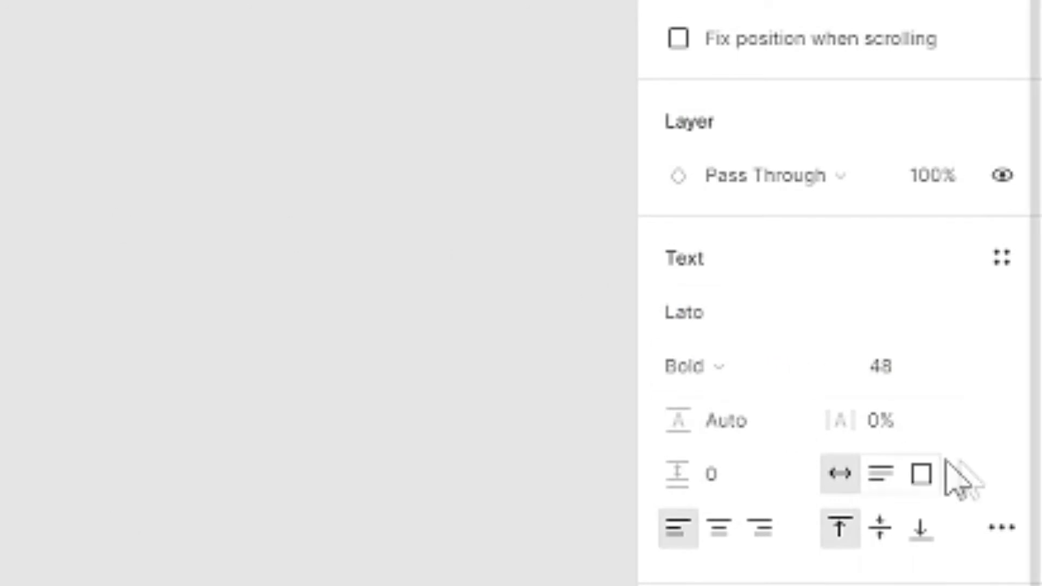
{"action": "left_click", "coordinate": [1002, 537]}
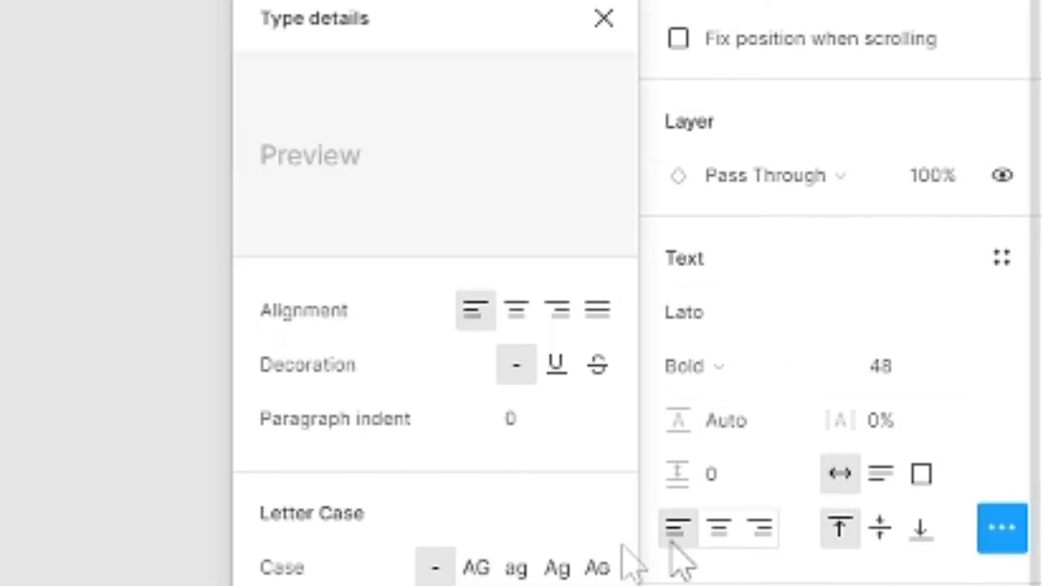
{"action": "left_click", "coordinate": [477, 567]}
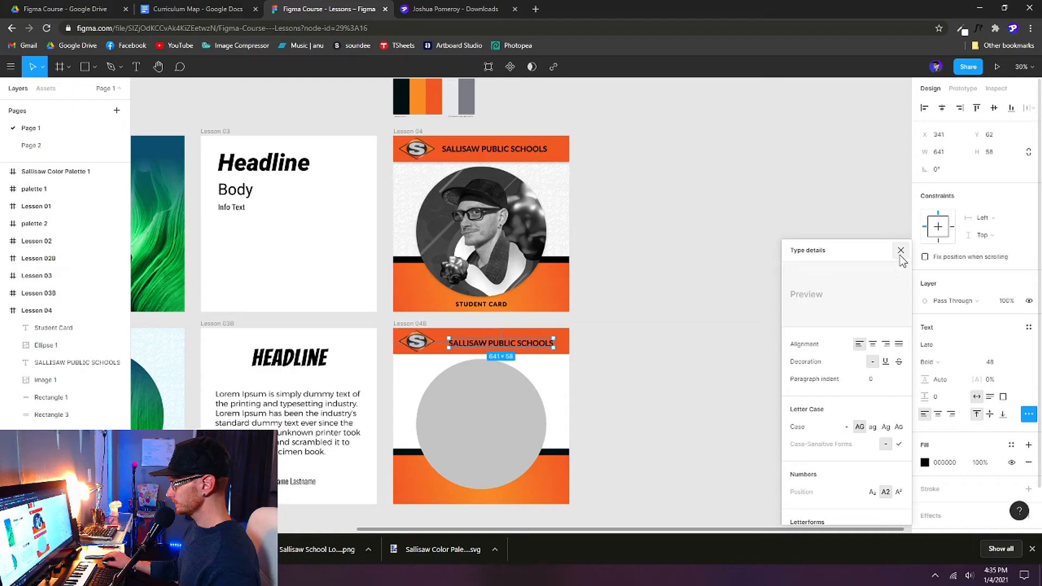
{"action": "left_click", "coordinate": [603, 18]}
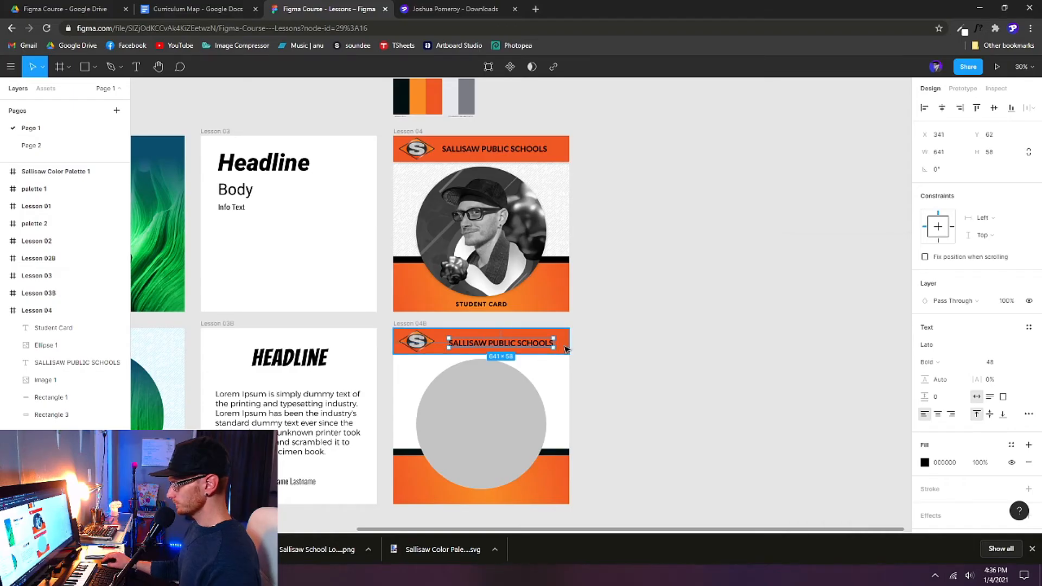
Step: Vertically centre the header text within the orange header bar
{"action": "left_click", "coordinate": [565, 349]}
{"action": "left_click", "coordinate": [623, 348]}
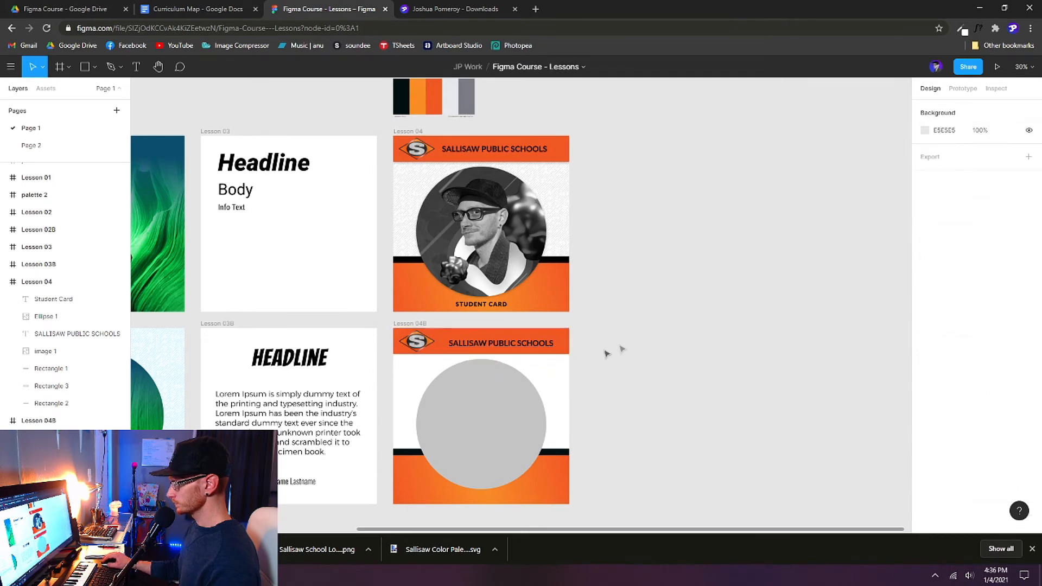
{"action": "left_click", "coordinate": [566, 346]}
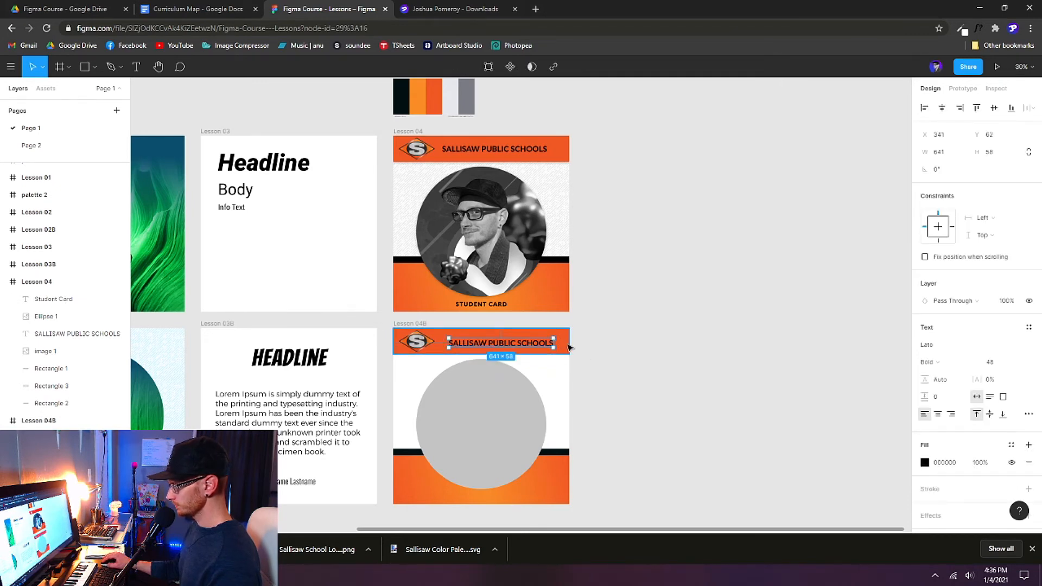
{"action": "left_click", "coordinate": [621, 353]}
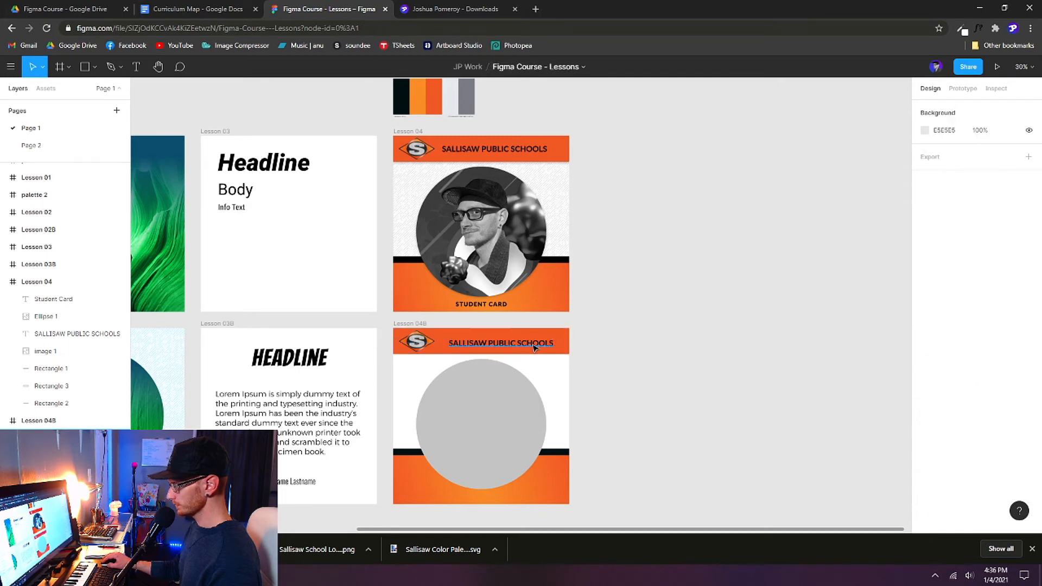
{"action": "left_click", "coordinate": [540, 347]}
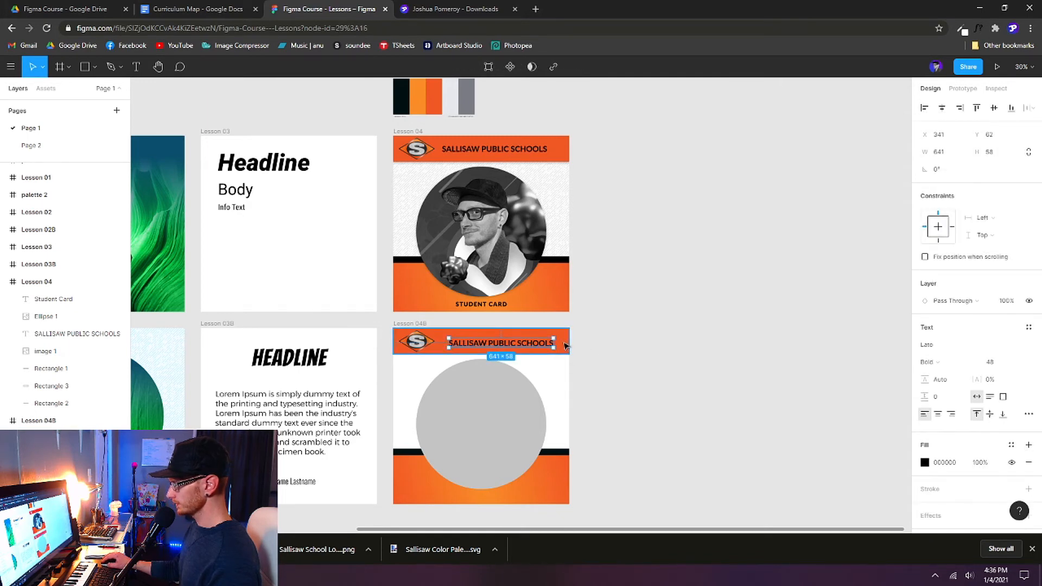
{"action": "left_click", "coordinate": [565, 346], "text": "shift"}
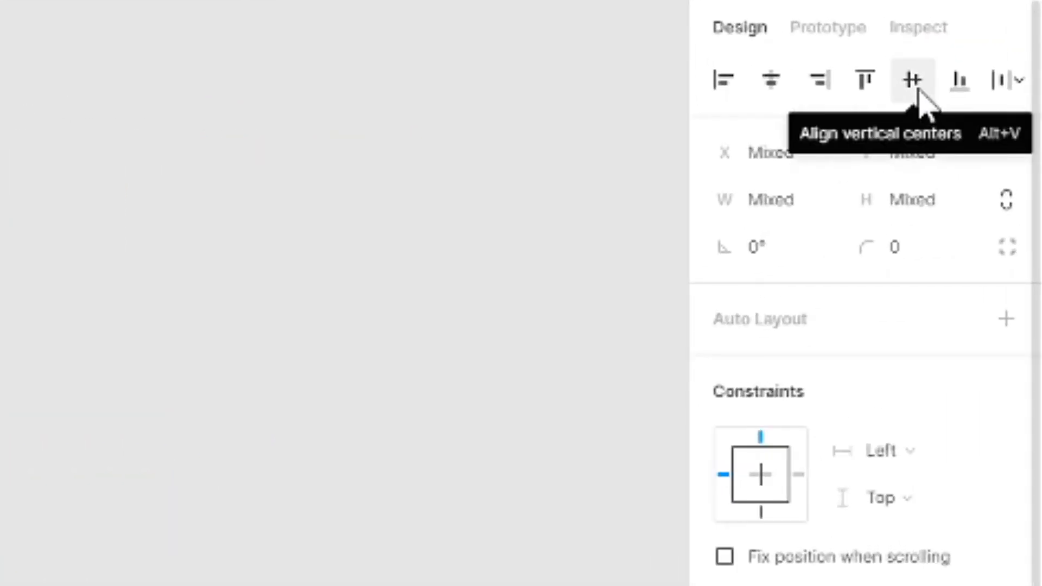
{"action": "left_click", "coordinate": [918, 89]}
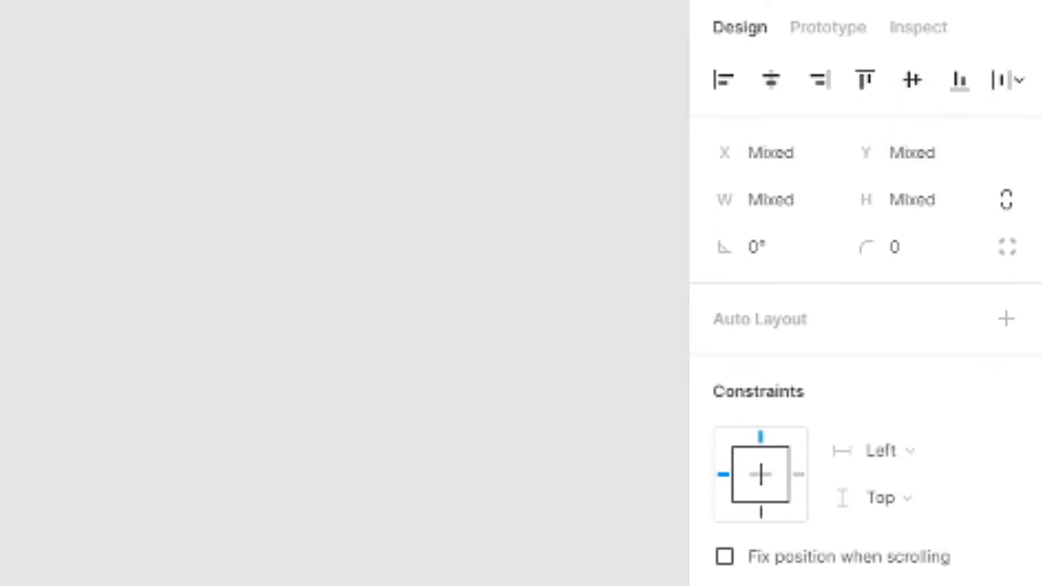
Step: Set the header text's X position to 295 to match Lesson 04
{"action": "left_click", "coordinate": [495, 150]}
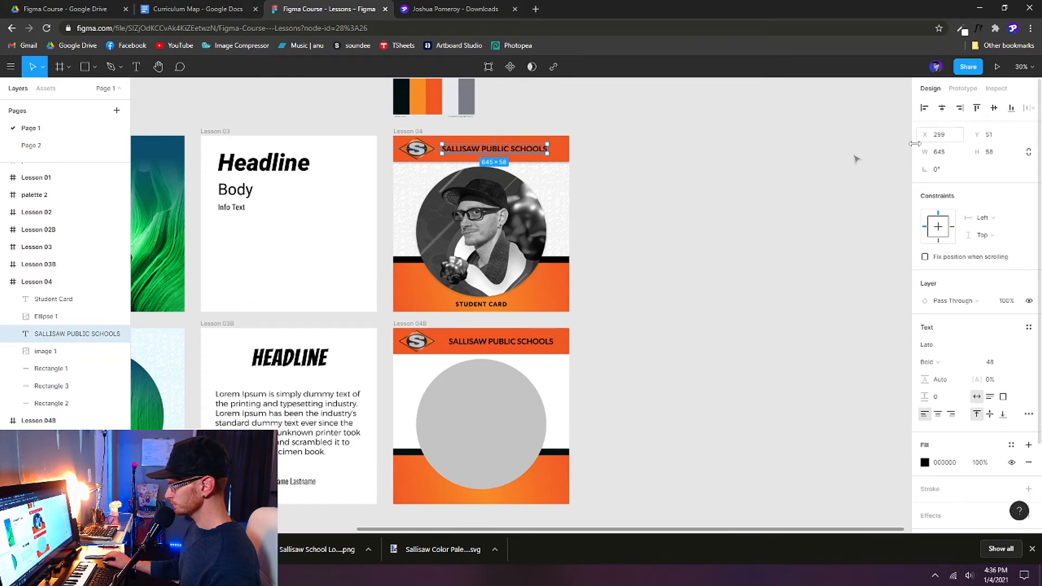
{"action": "left_click", "coordinate": [520, 346]}
{"action": "left_click", "coordinate": [941, 138]}
{"action": "type", "text": "295"}
{"action": "key", "text": "Return"}
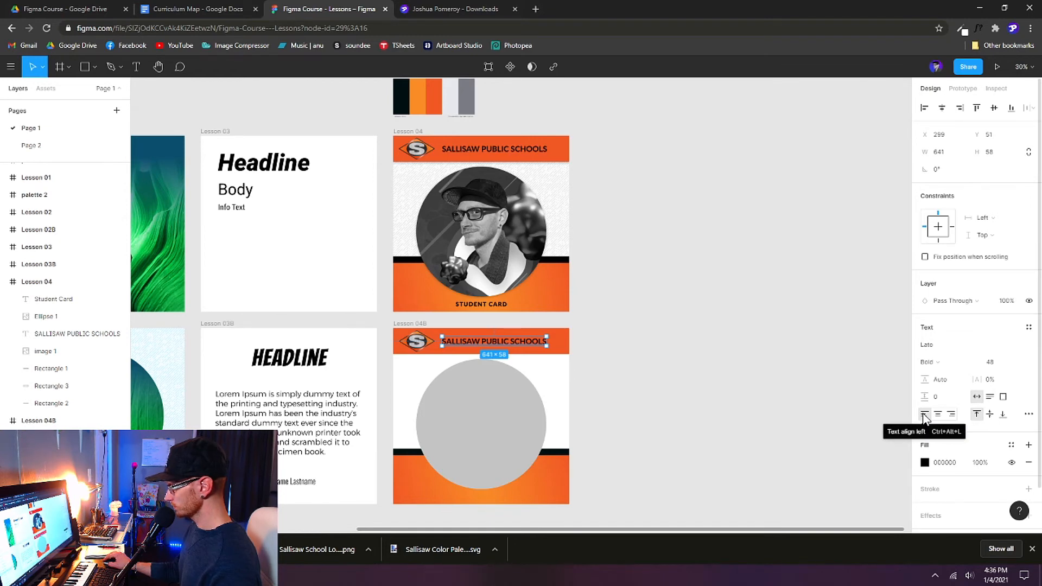
Step: Set the header text to align middle and Alt-drag a copy onto the bottom orange band
{"action": "left_click", "coordinate": [990, 415]}
{"action": "left_click", "coordinate": [667, 408]}
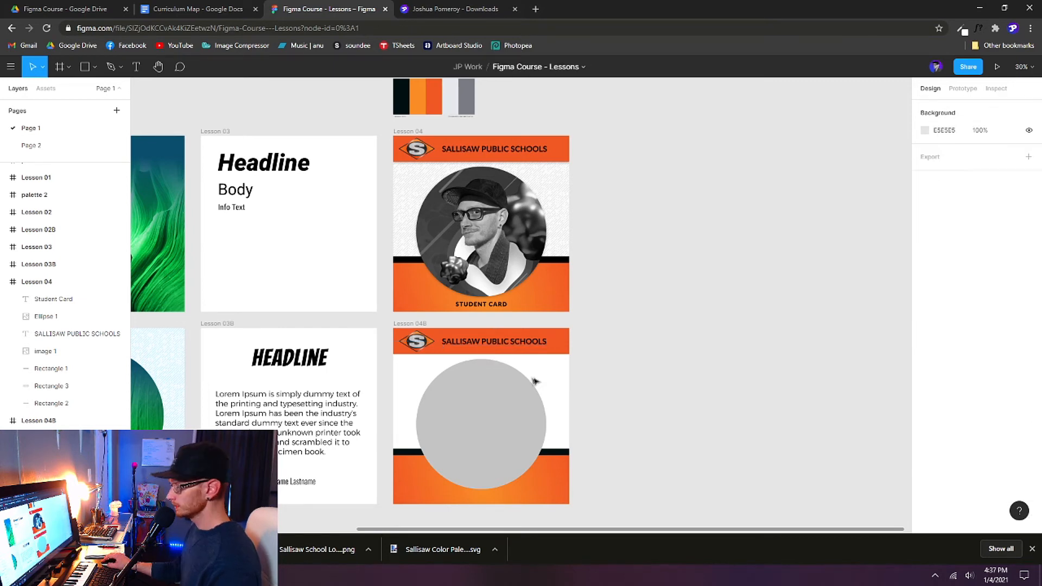
{"action": "left_click", "coordinate": [532, 345]}
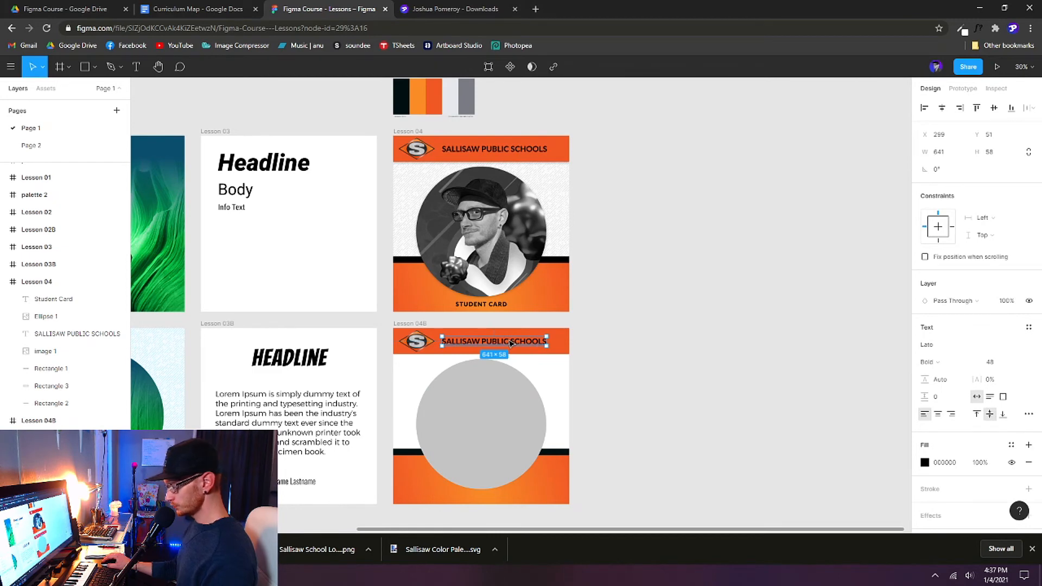
{"action": "left_click_drag", "start_coordinate": [530, 344], "coordinate": [512, 498]}
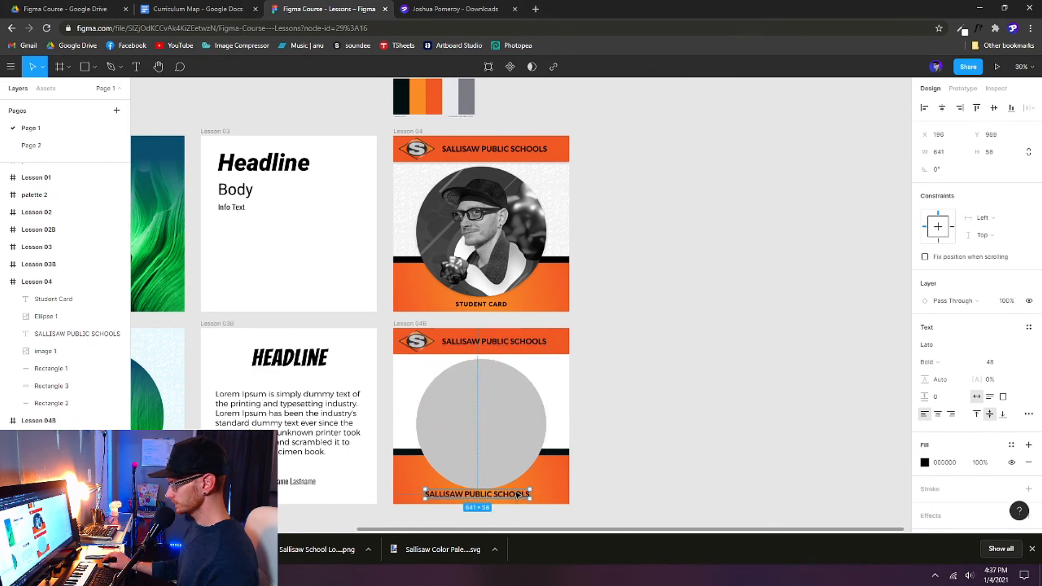
Step: Replace the copied text with the student's name and centre-align it
{"action": "left_click", "coordinate": [500, 307]}
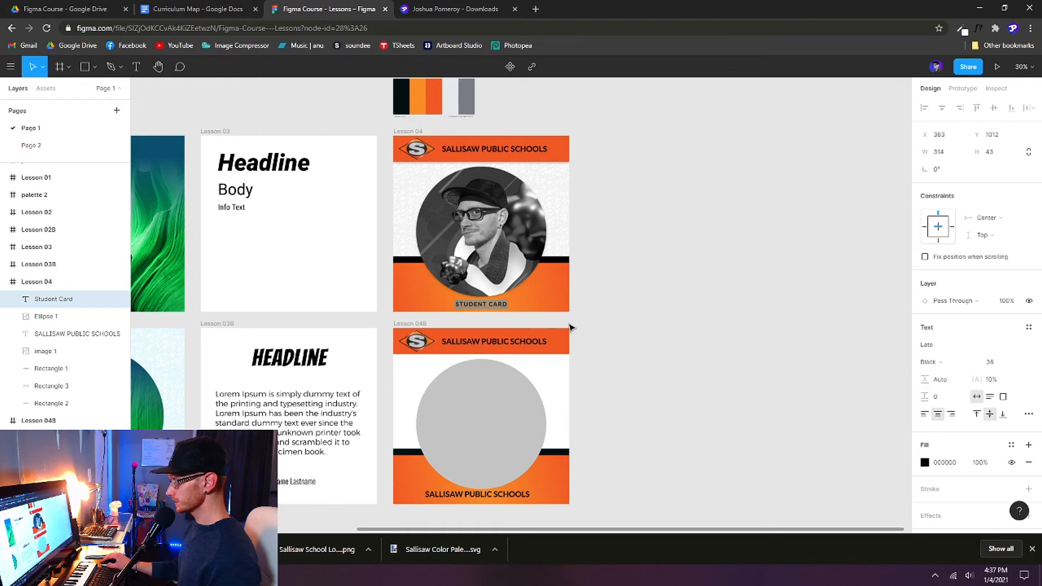
{"action": "left_click", "coordinate": [502, 495]}
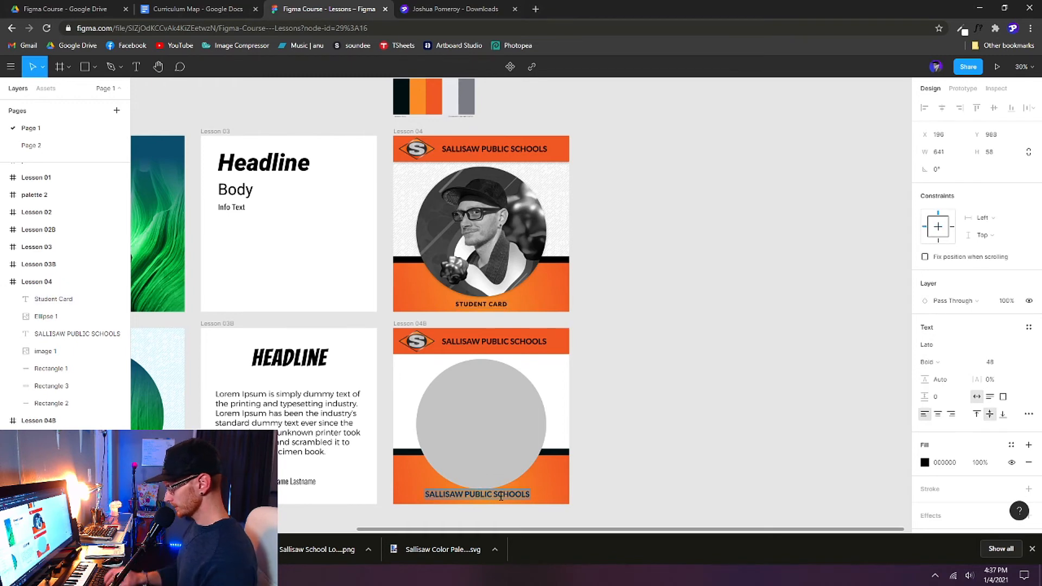
{"action": "key", "text": "Return"}
{"action": "type", "text": "STUDENT CARD"}
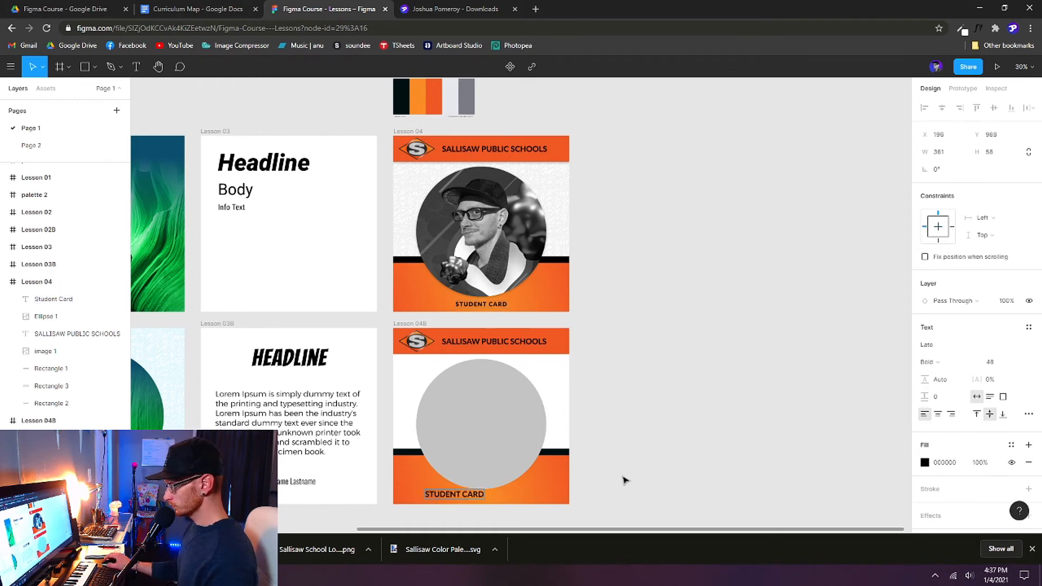
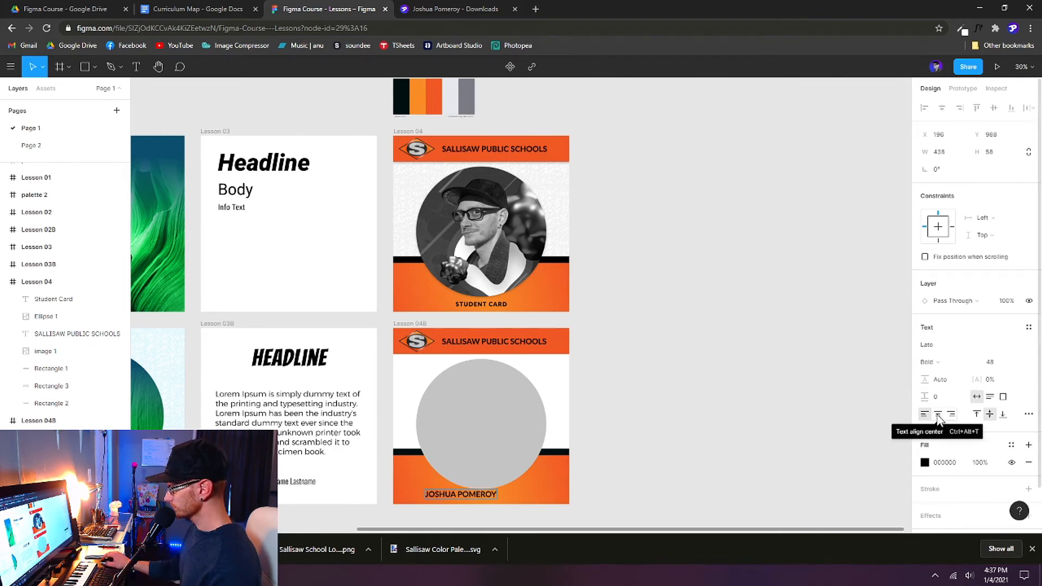
{"action": "left_click", "coordinate": [938, 416]}
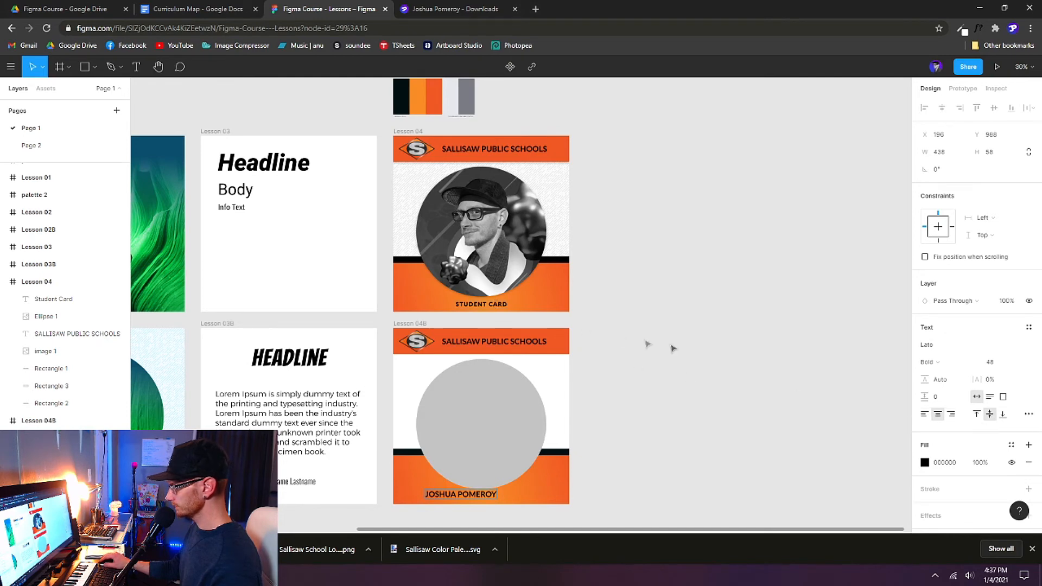
{"action": "left_click", "coordinate": [53, 299]}
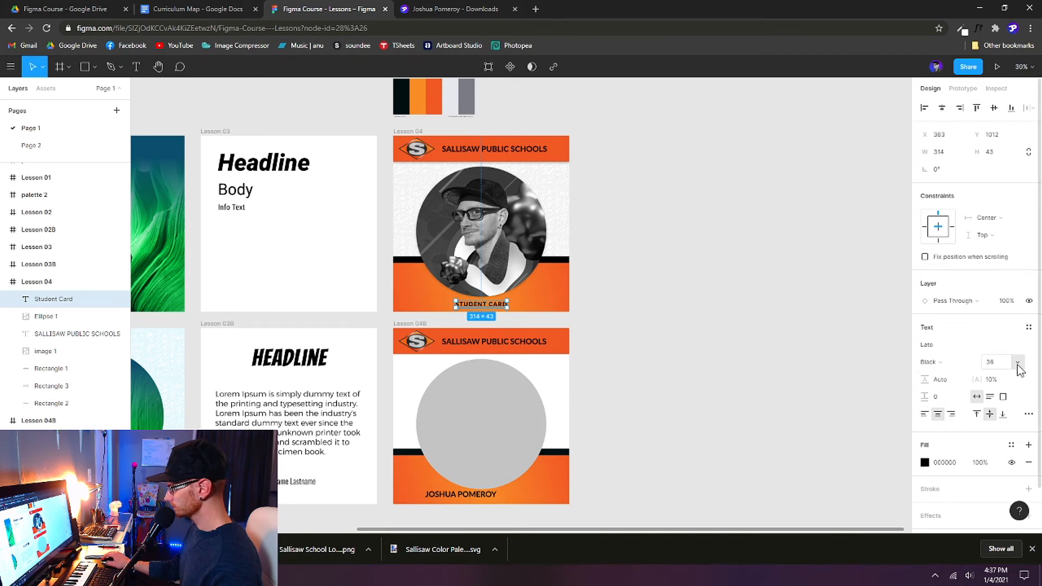
Step: Make the name text Black weight, size 37, with 10% letter spacing
{"action": "left_click", "coordinate": [449, 497]}
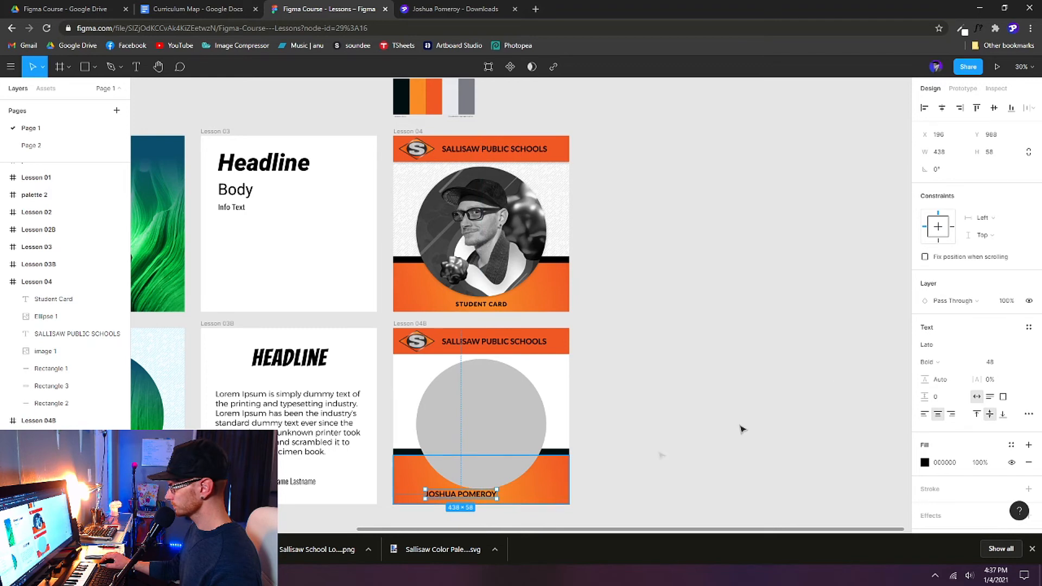
{"action": "left_click", "coordinate": [944, 362]}
{"action": "left_click", "coordinate": [954, 375]}
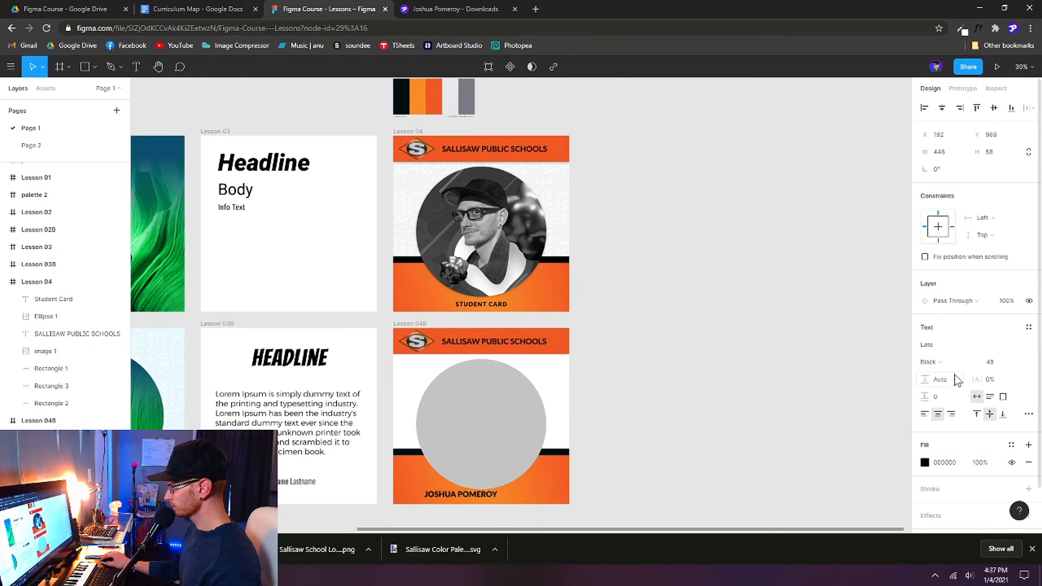
{"action": "left_click", "coordinate": [1018, 364]}
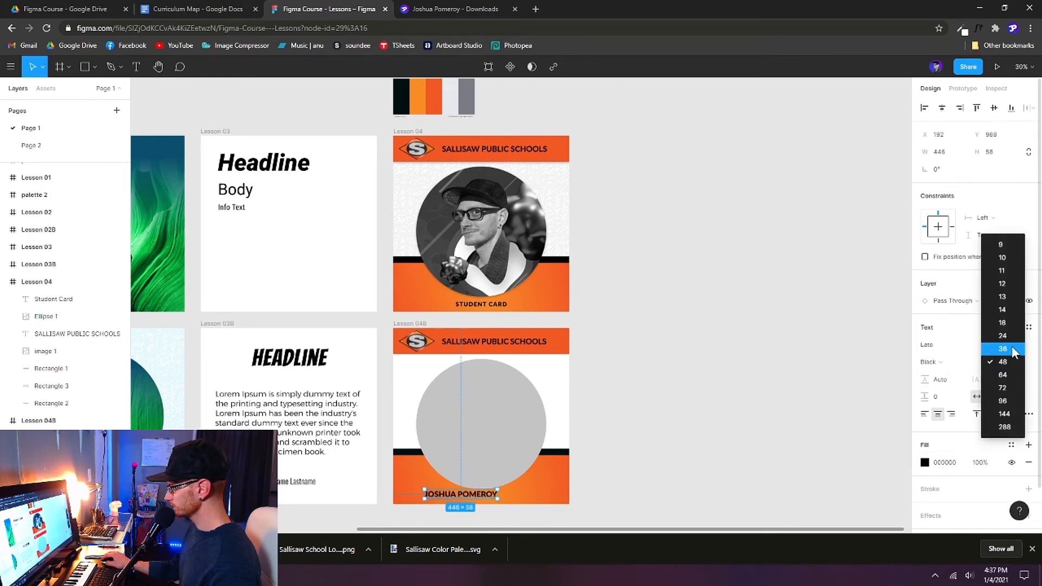
{"action": "left_click", "coordinate": [1012, 349]}
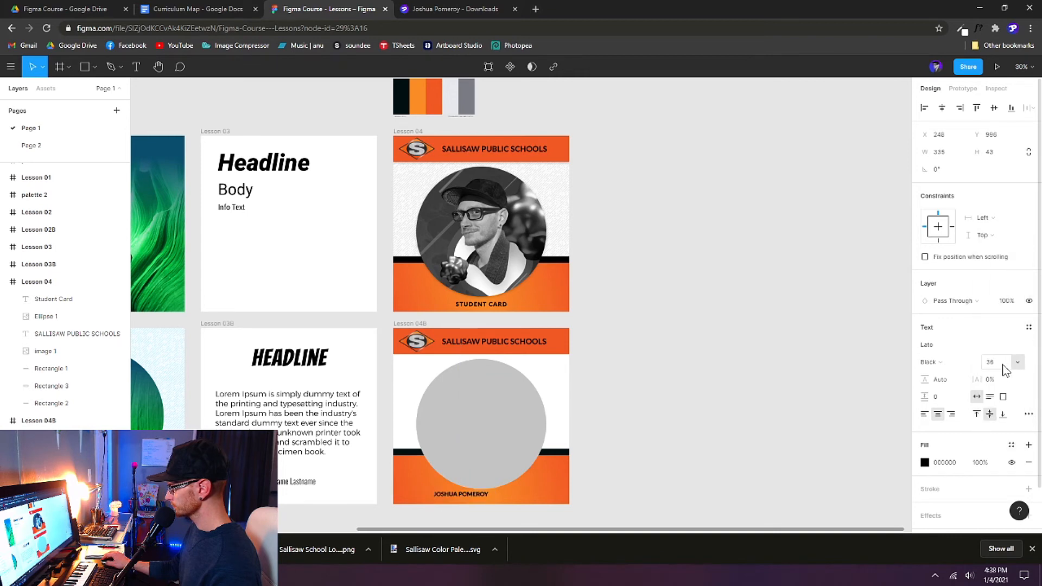
{"action": "left_click", "coordinate": [1003, 365]}
{"action": "key", "text": "Up"}
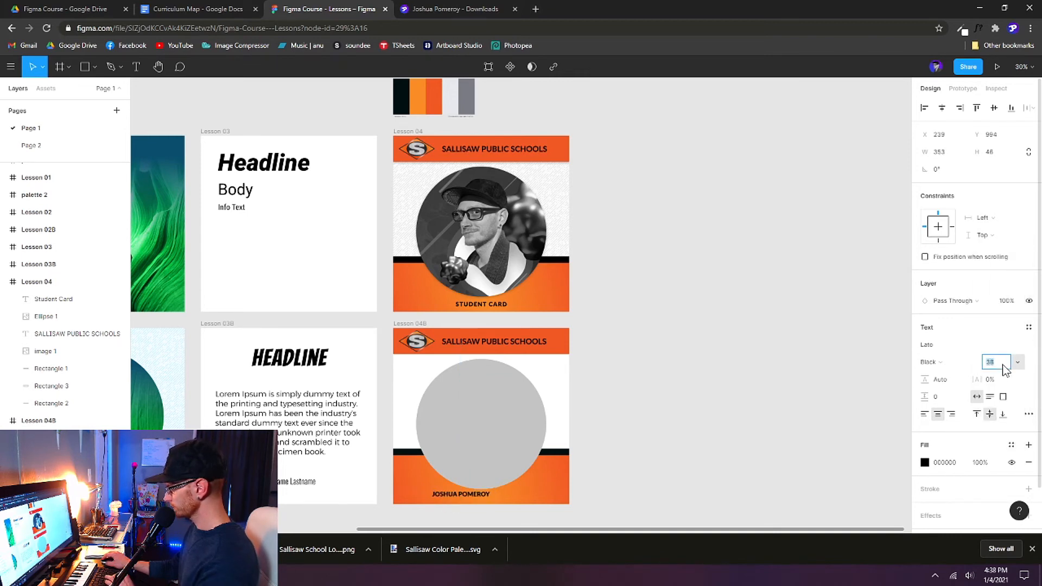
{"action": "left_click", "coordinate": [504, 305]}
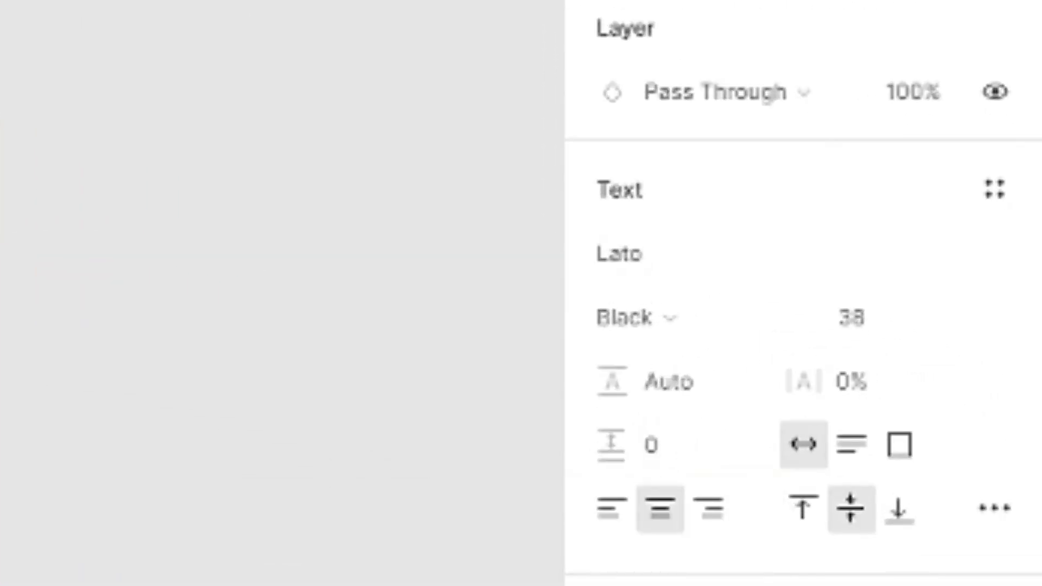
{"action": "left_click", "coordinate": [890, 387]}
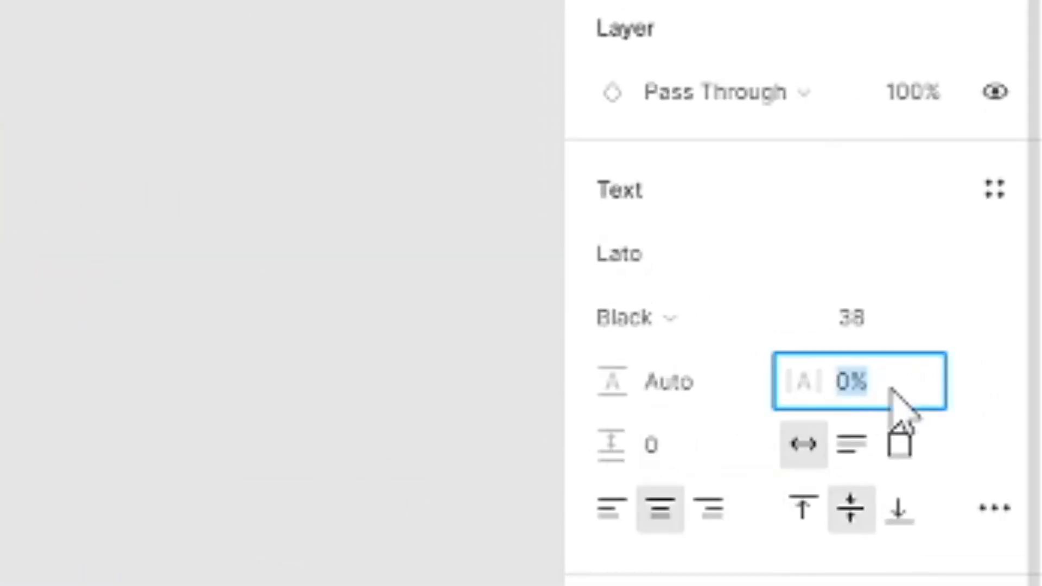
{"action": "type", "text": "10"}
{"action": "key", "text": "Return"}
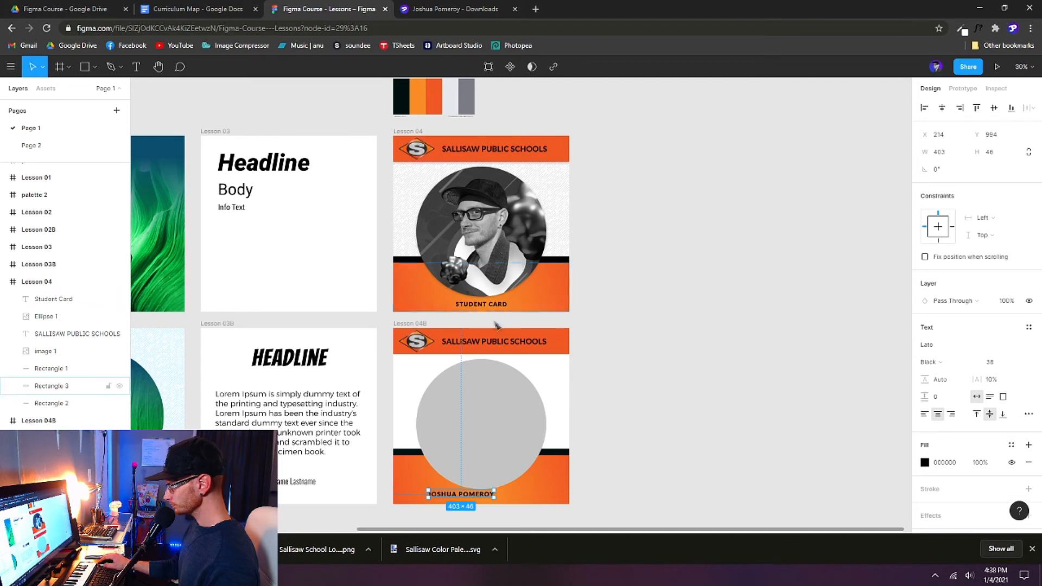
Step: Centre the name horizontally and set its Y to 1012, level with Lesson 04's STUDENT CARD
{"action": "left_click", "coordinate": [942, 108]}
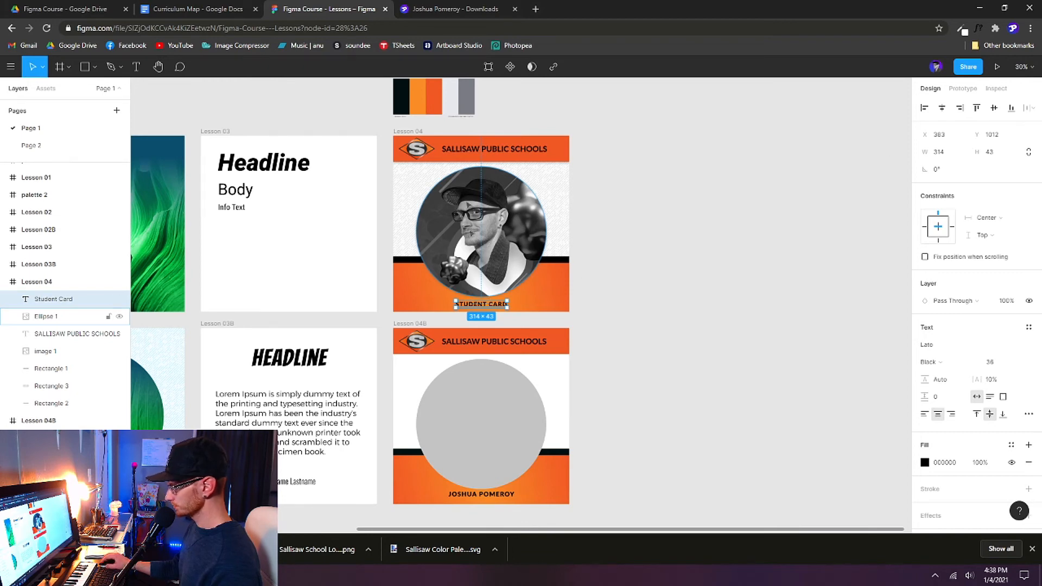
{"action": "left_click", "coordinate": [997, 136]}
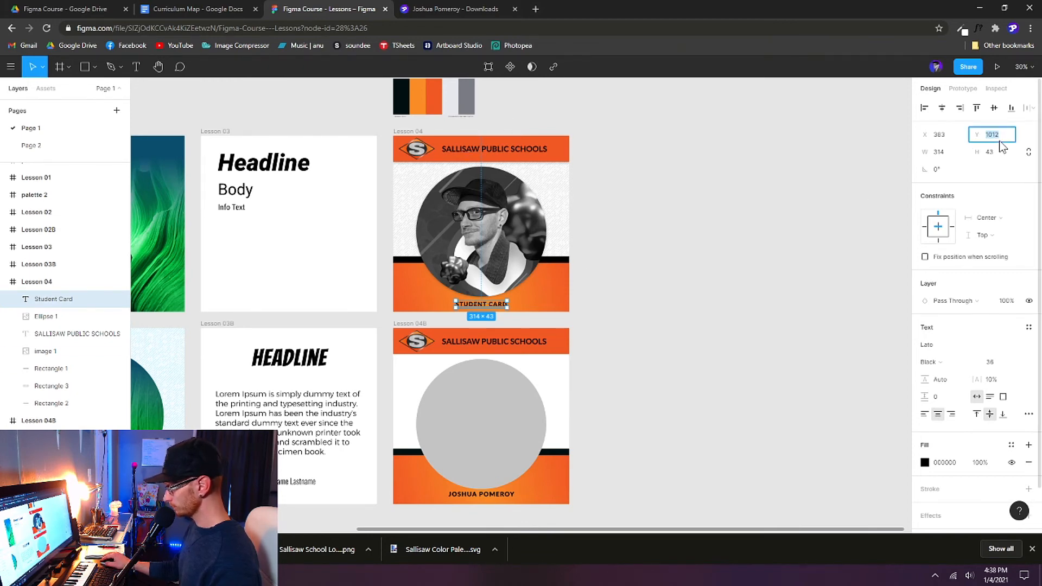
{"action": "left_click", "coordinate": [502, 495]}
{"action": "left_click", "coordinate": [994, 140]}
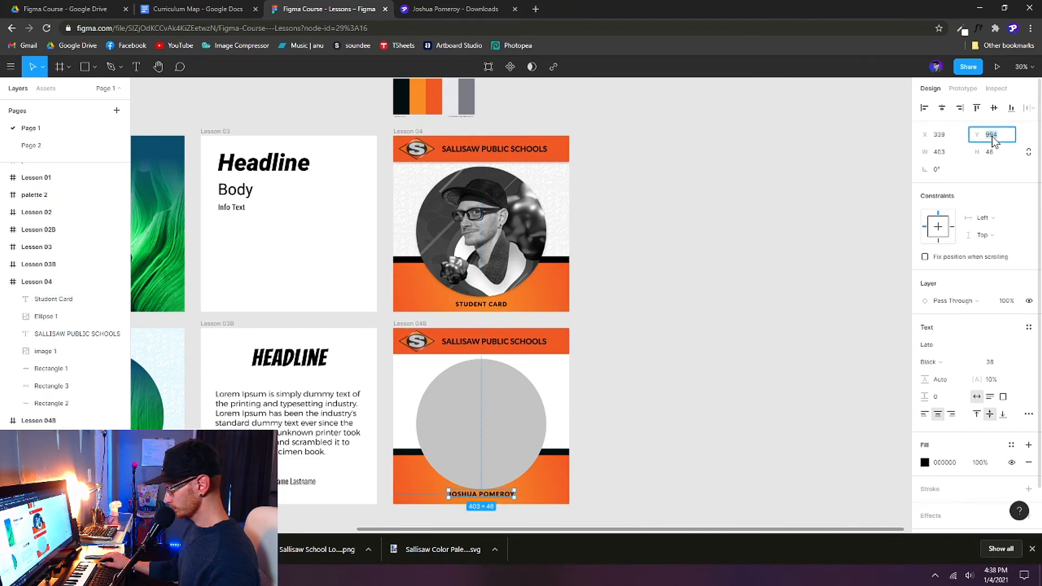
{"action": "type", "text": "1012"}
{"action": "key", "text": "Return"}
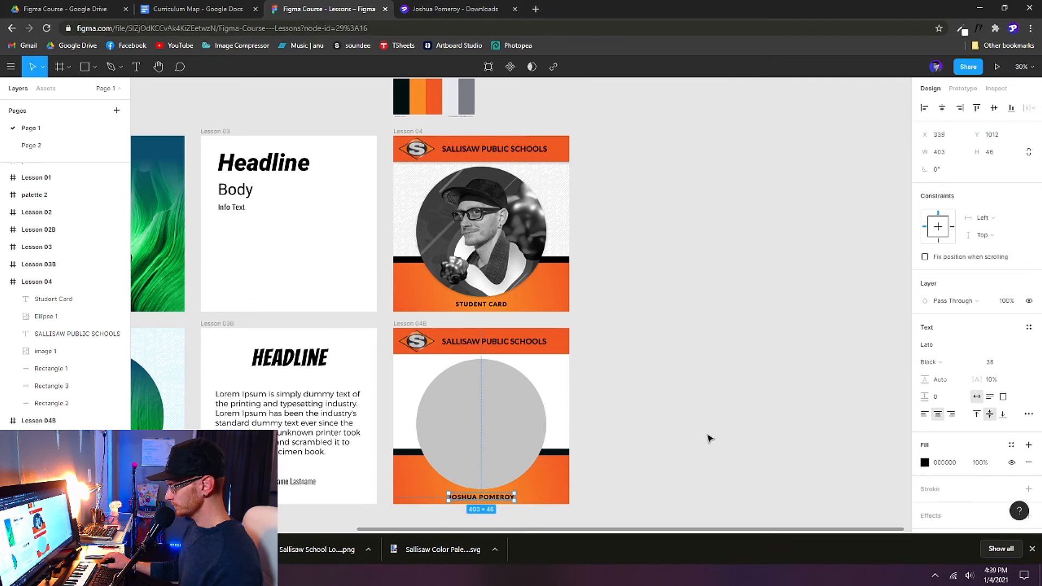
{"action": "left_click", "coordinate": [709, 438]}
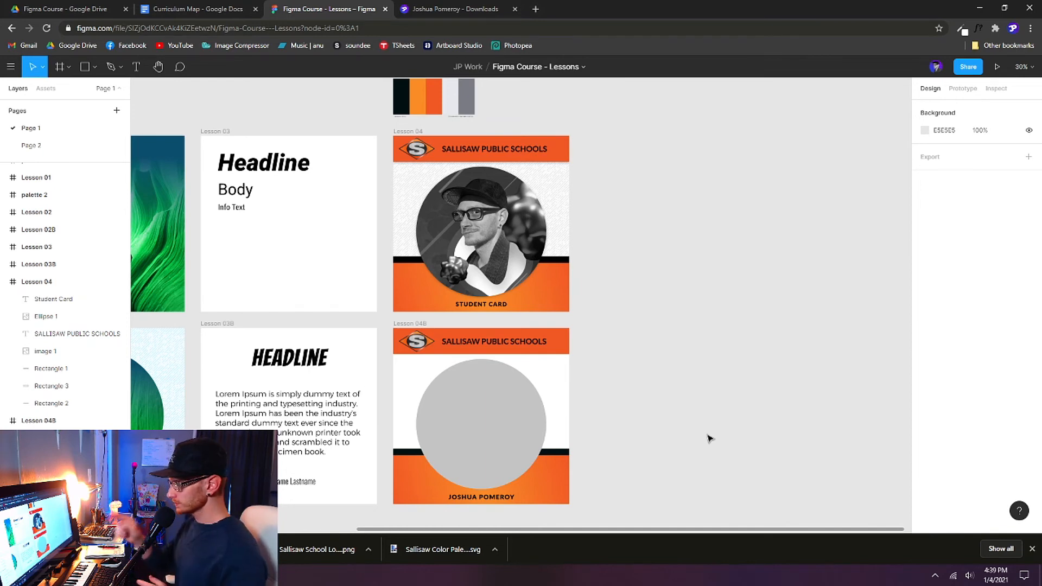
Step: Add an Image fill to the Lesson 04B frame and browse for its picture
{"action": "left_click", "coordinate": [414, 324]}
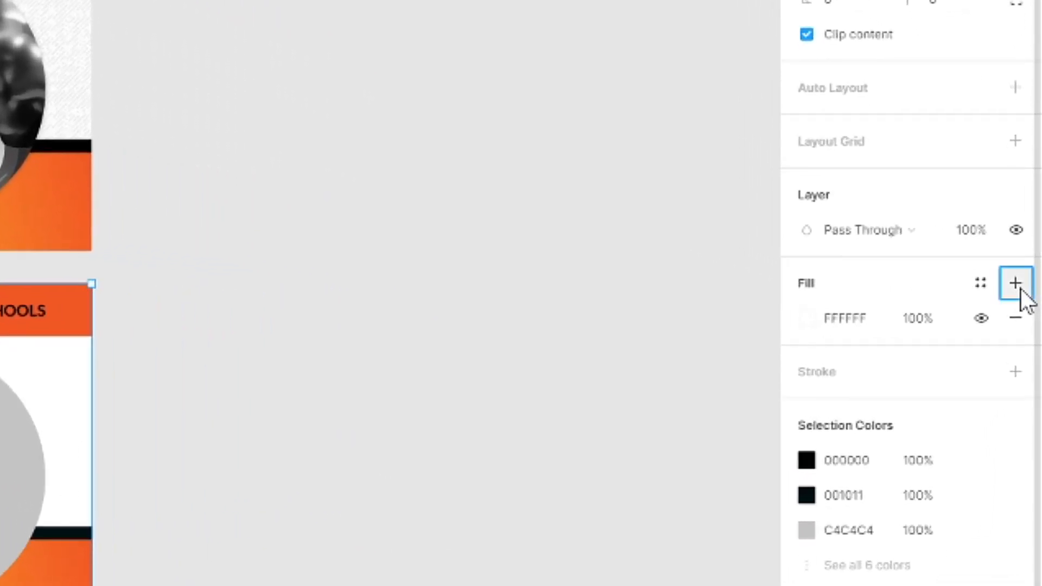
{"action": "left_click", "coordinate": [1022, 308]}
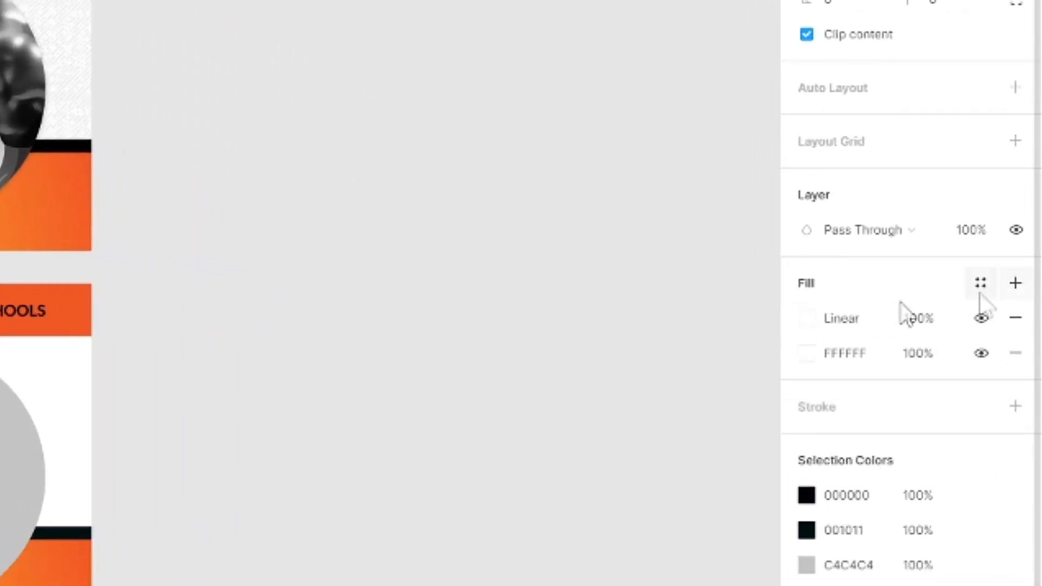
{"action": "left_click", "coordinate": [805, 319]}
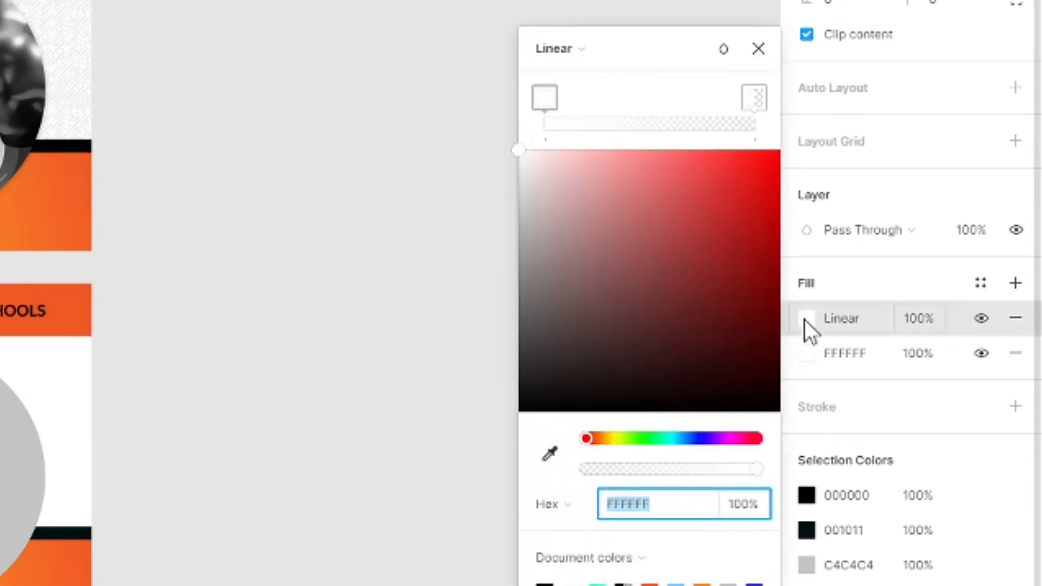
{"action": "left_click", "coordinate": [586, 51]}
{"action": "left_click", "coordinate": [661, 52]}
{"action": "left_click", "coordinate": [587, 51]}
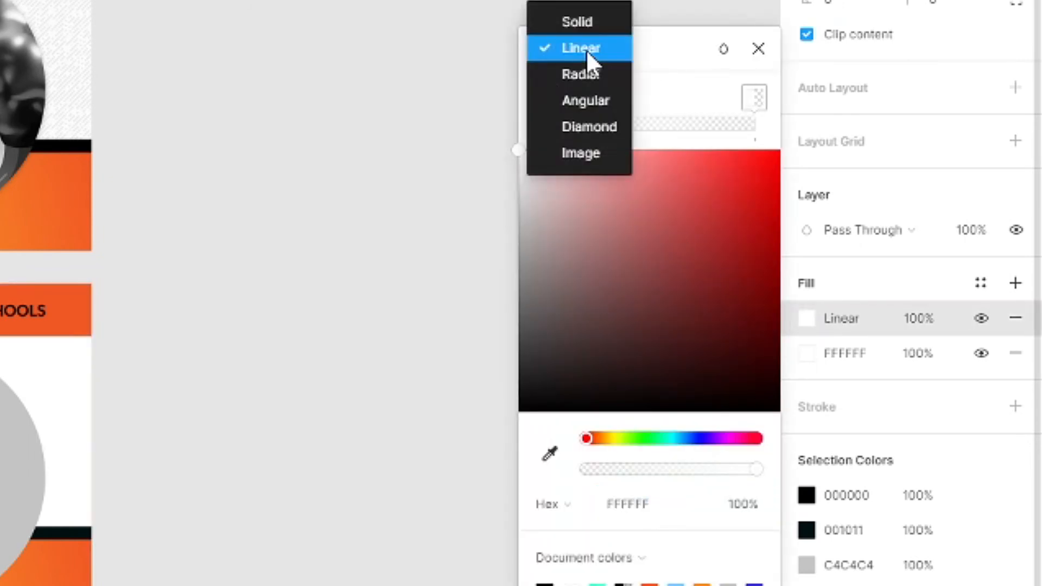
{"action": "left_click", "coordinate": [588, 158]}
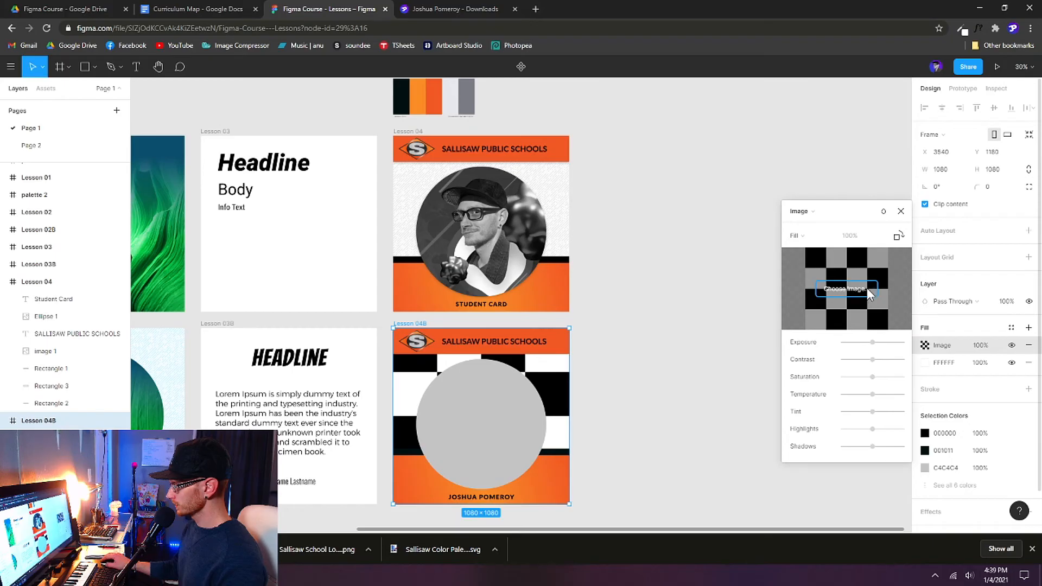
{"action": "left_click", "coordinate": [867, 291]}
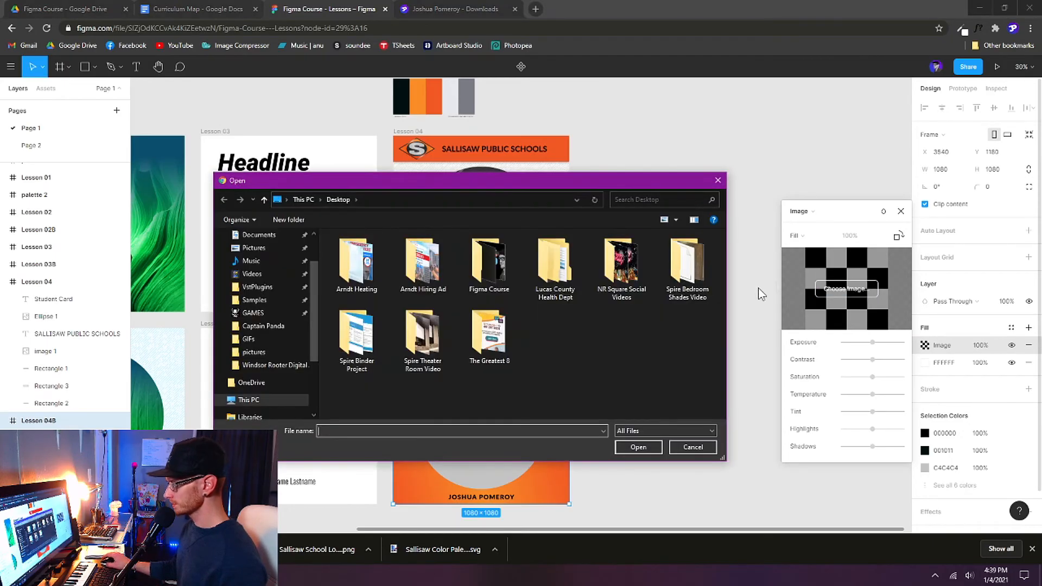
Step: Load Funky Lines Pattern from Downloads as the frame's image fill in Tile mode
{"action": "scroll", "coordinate": [257, 334], "scroll_direction": "up", "scroll_amount": 2}
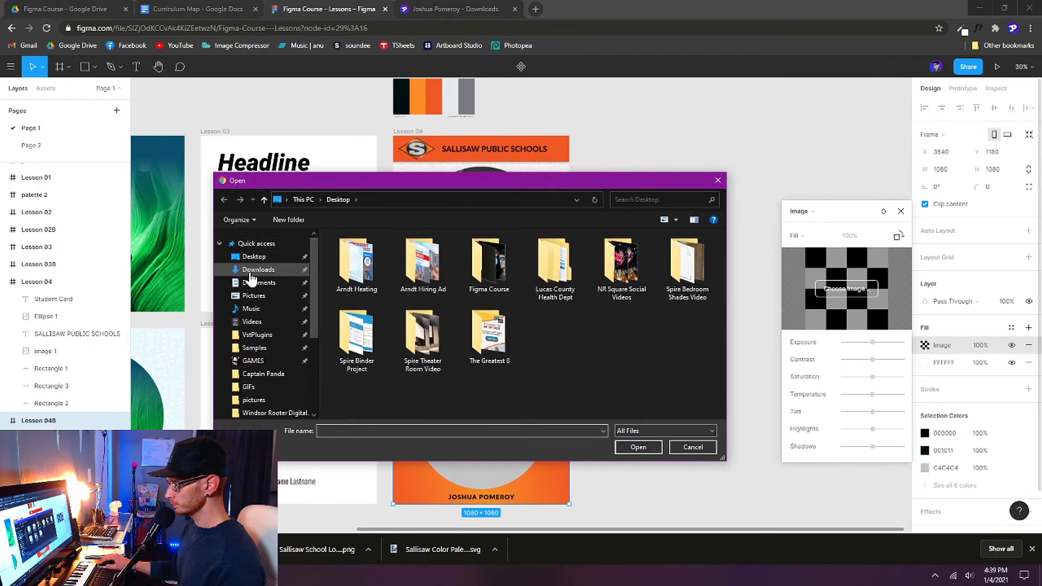
{"action": "left_click", "coordinate": [253, 269]}
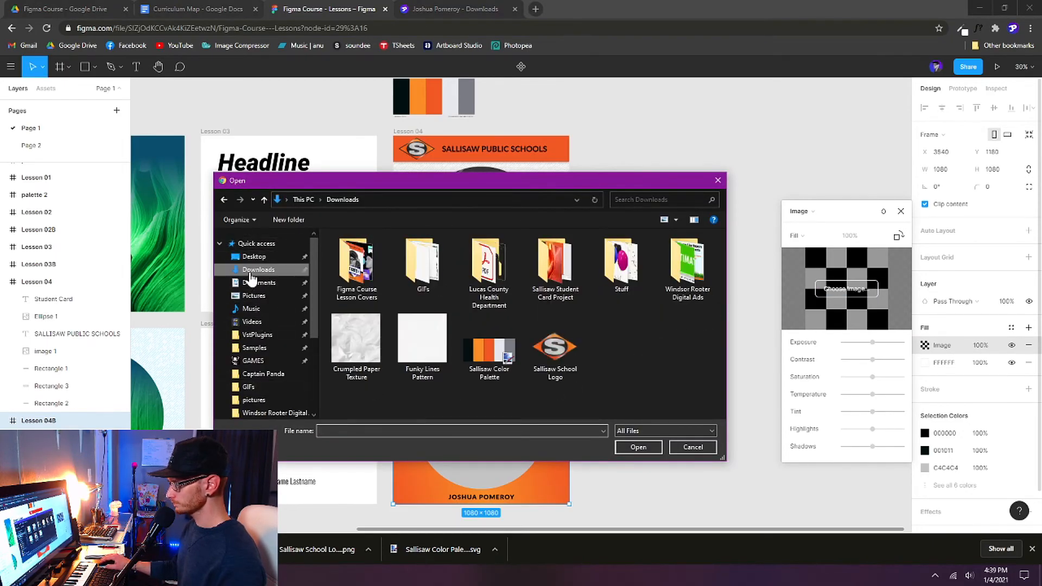
{"action": "left_click", "coordinate": [431, 349]}
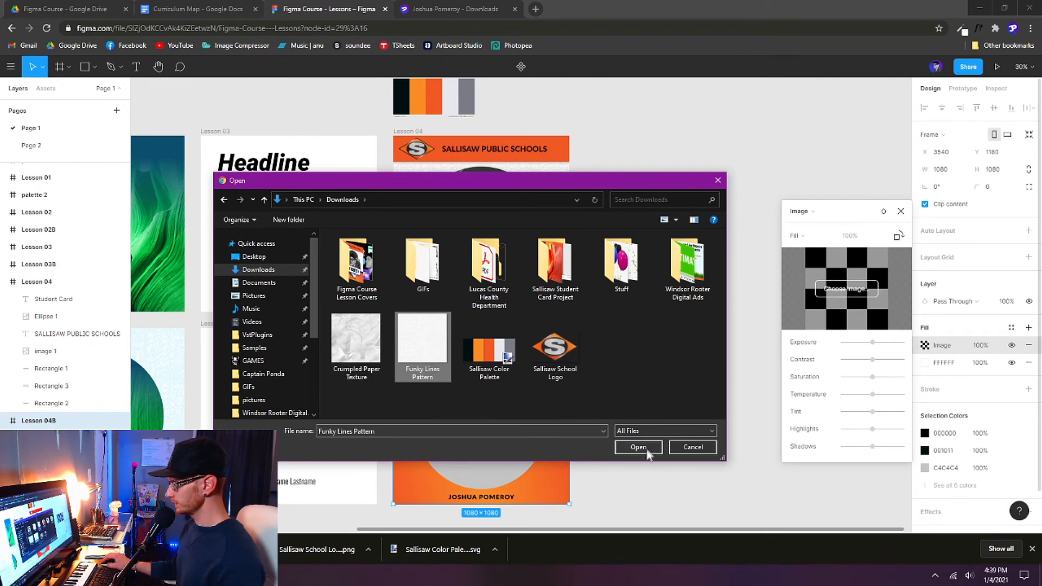
{"action": "left_click", "coordinate": [638, 448]}
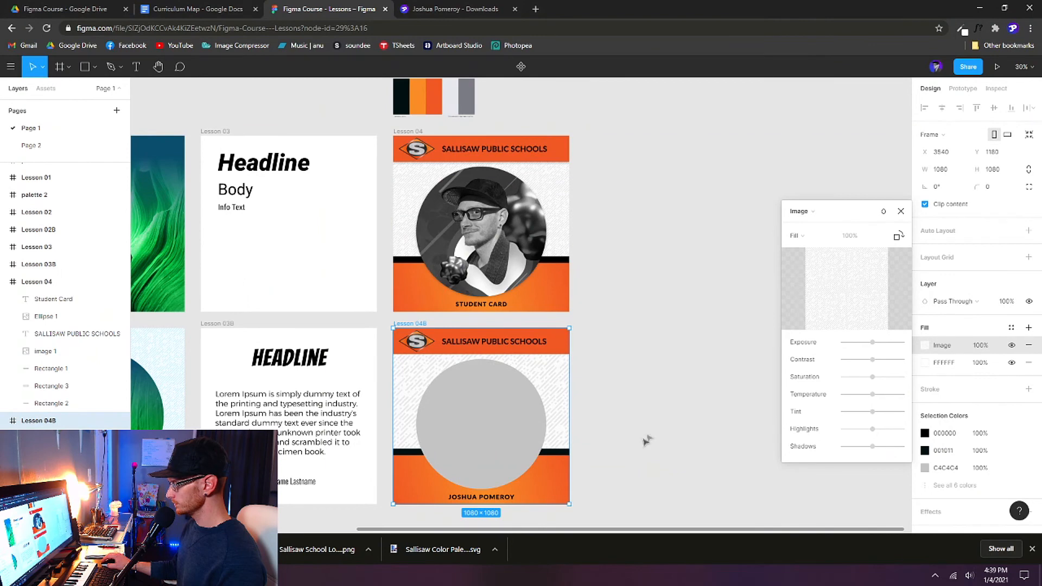
{"action": "left_click", "coordinate": [797, 236]}
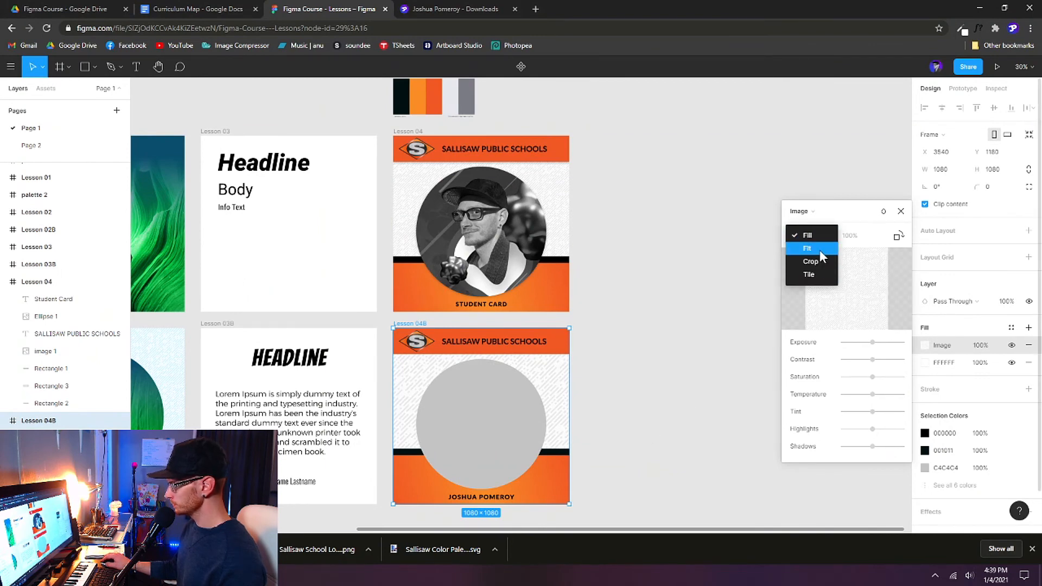
{"action": "left_click", "coordinate": [822, 275]}
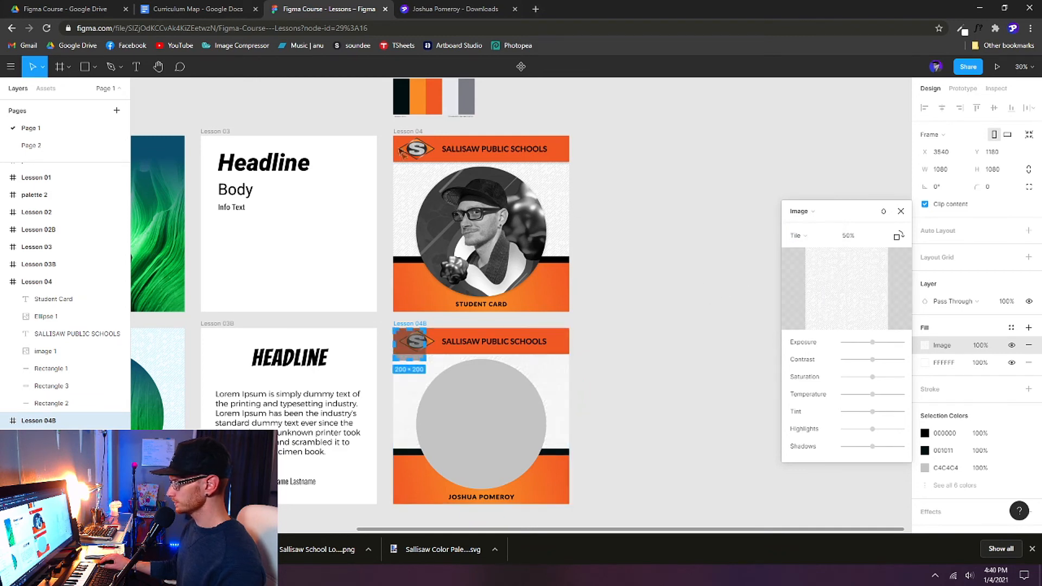
{"action": "key", "text": "Escape"}
Step: Set the pattern's tile scale to 150%, matching Lesson 04's background
{"action": "left_click", "coordinate": [411, 133]}
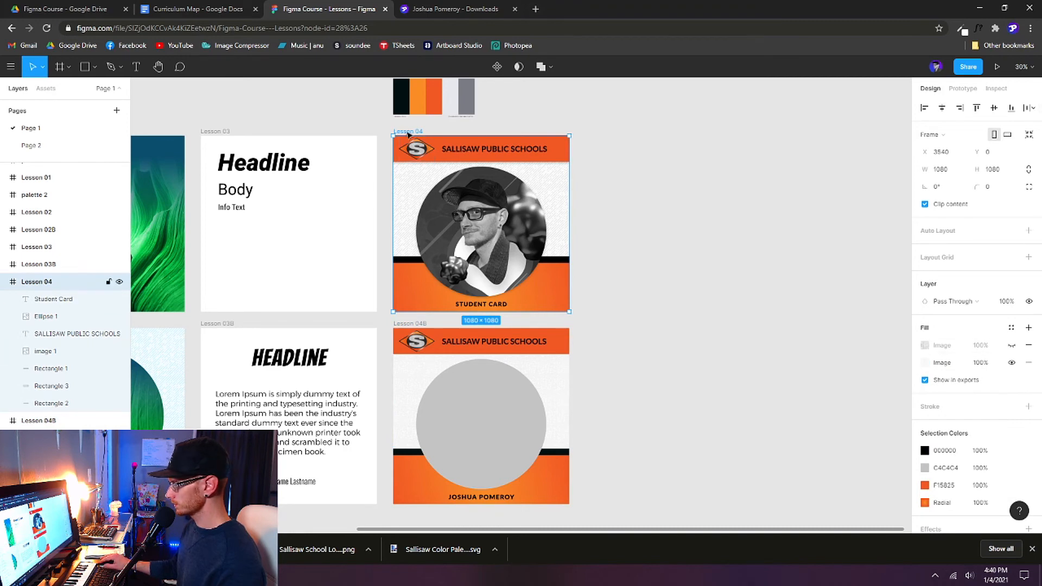
{"action": "left_click", "coordinate": [926, 347]}
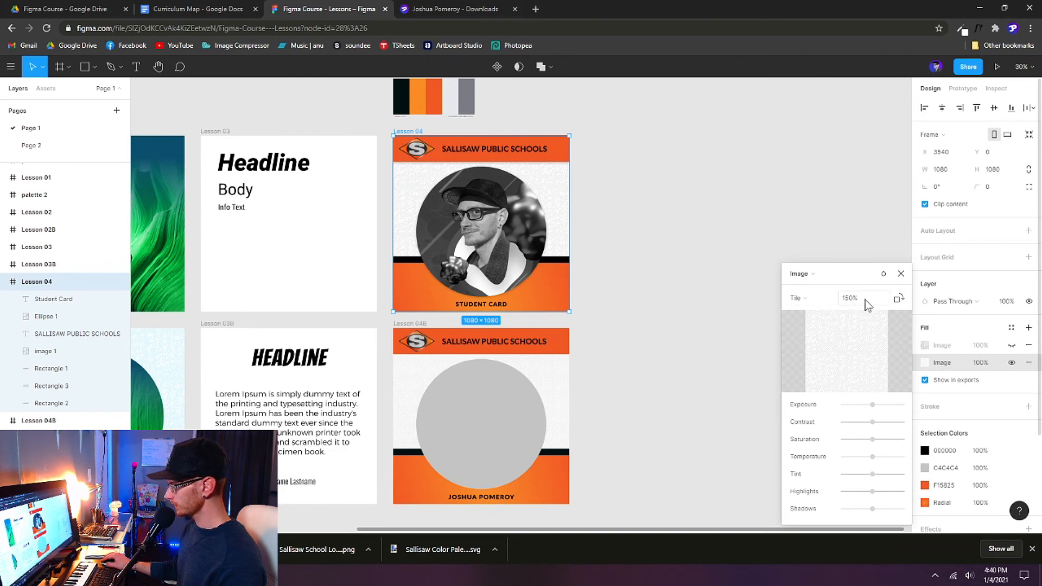
{"action": "left_click", "coordinate": [901, 274]}
{"action": "left_click", "coordinate": [408, 324]}
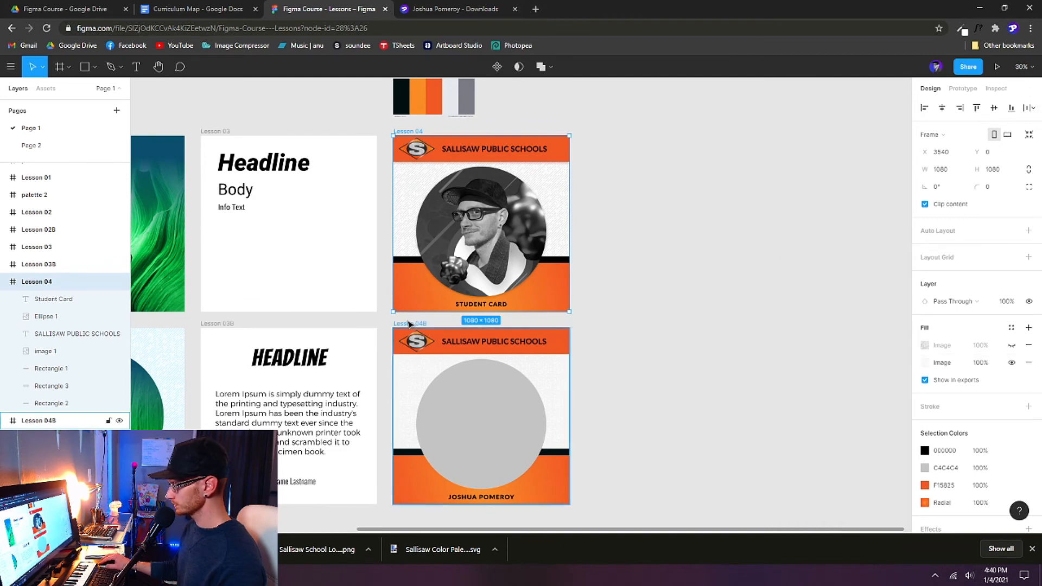
{"action": "left_click", "coordinate": [926, 345]}
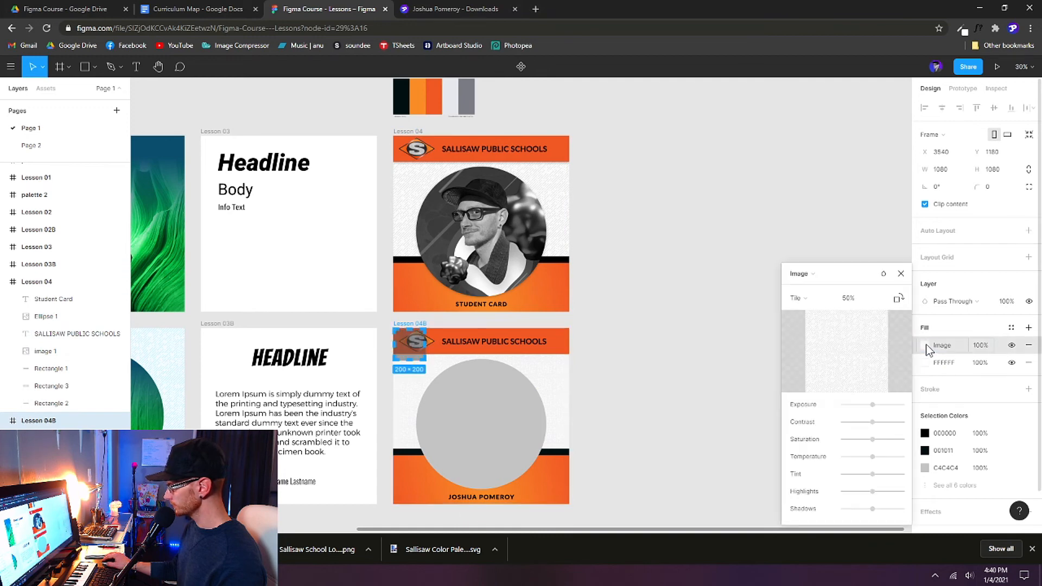
{"action": "left_click", "coordinate": [855, 299]}
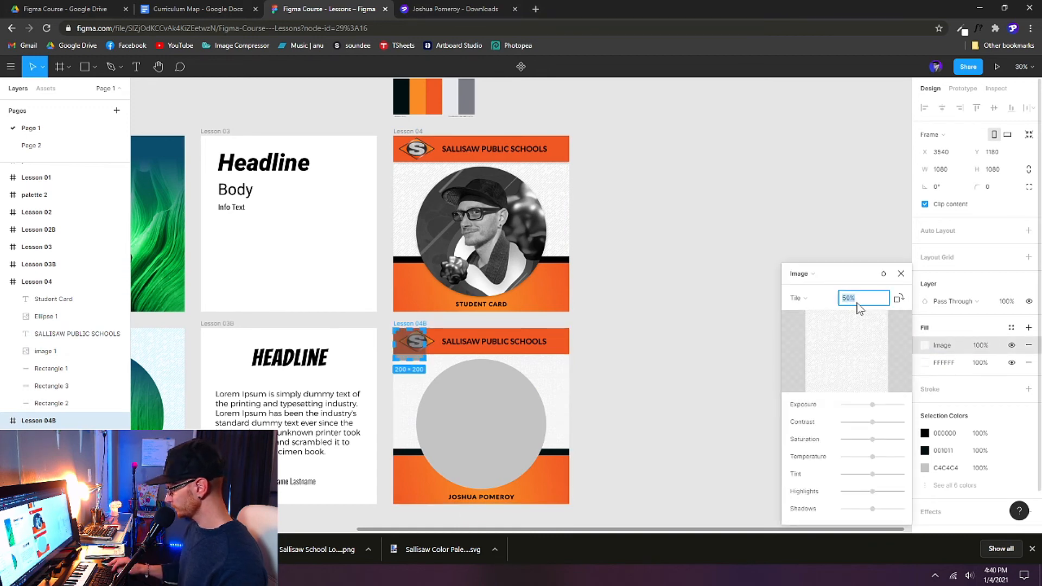
{"action": "type", "text": "150"}
{"action": "key", "text": "Return"}
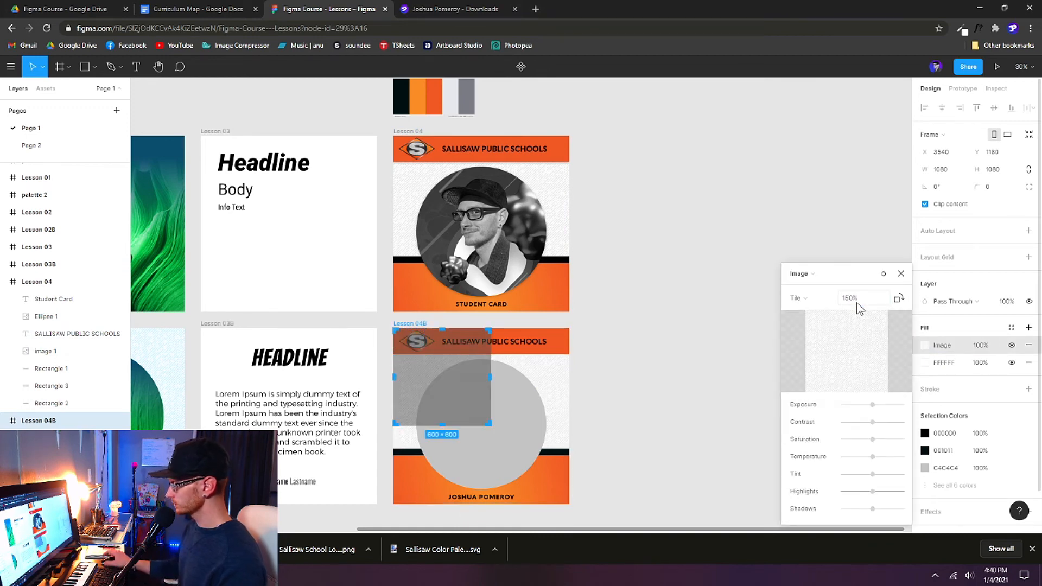
{"action": "left_click", "coordinate": [900, 278]}
{"action": "left_click", "coordinate": [717, 345]}
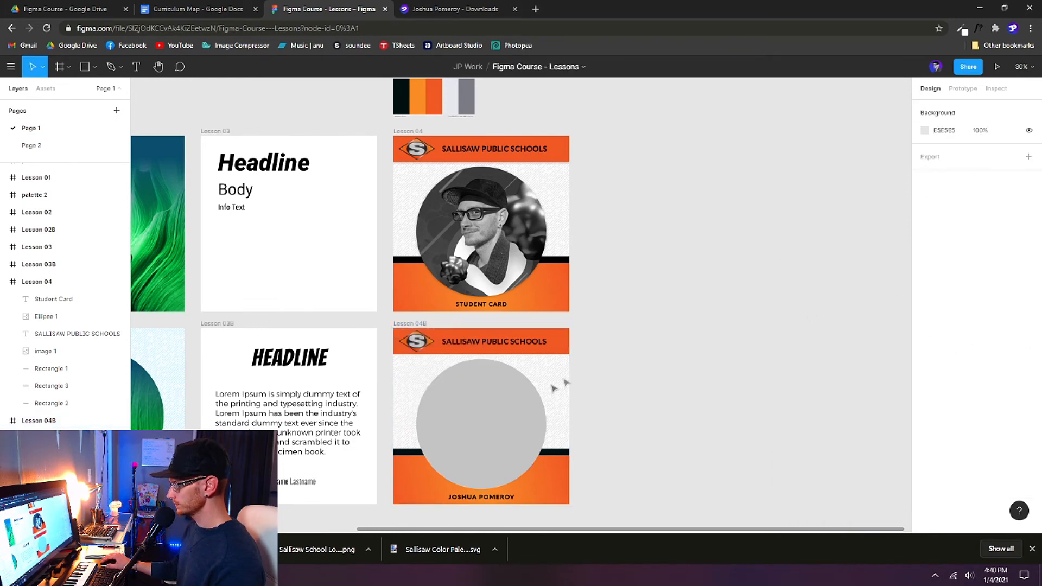
{"action": "left_click", "coordinate": [568, 413]}
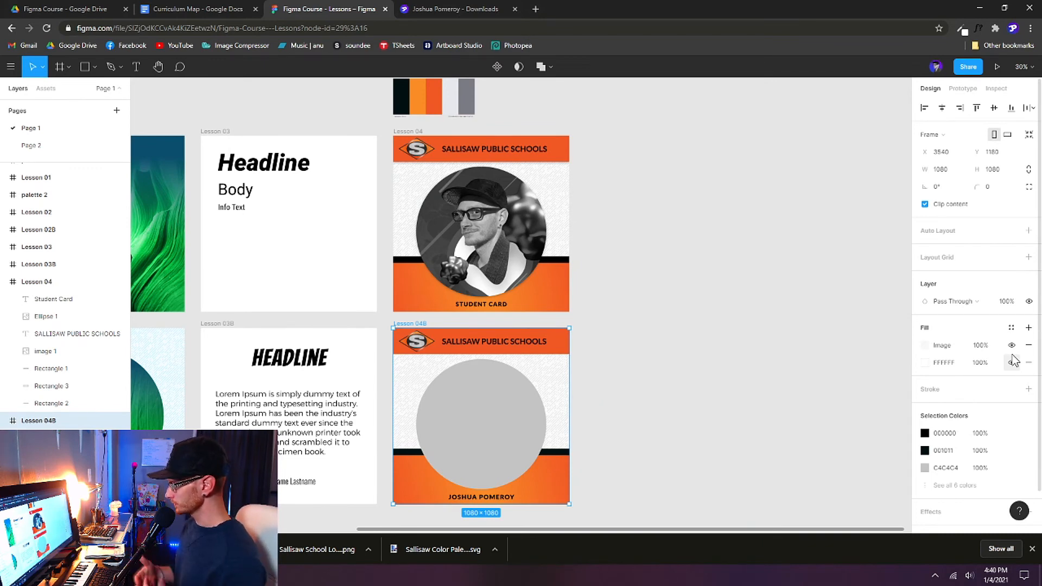
Step: Add another fill layer to the Lesson 04B frame and make it an Image fill
{"action": "left_click", "coordinate": [925, 363]}
{"action": "left_click", "coordinate": [1024, 354]}
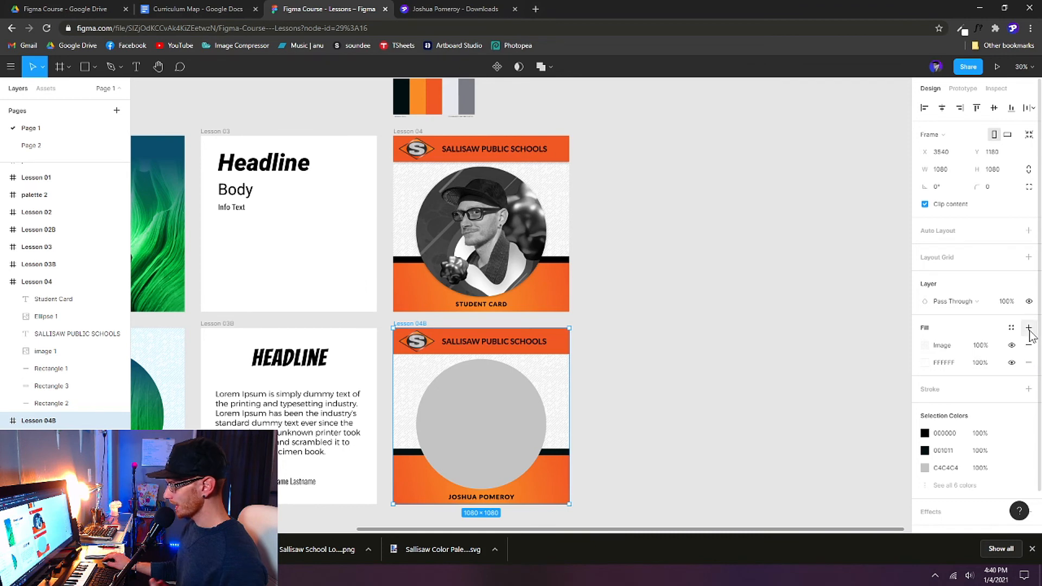
{"action": "left_click", "coordinate": [1029, 328]}
{"action": "left_click", "coordinate": [927, 347]}
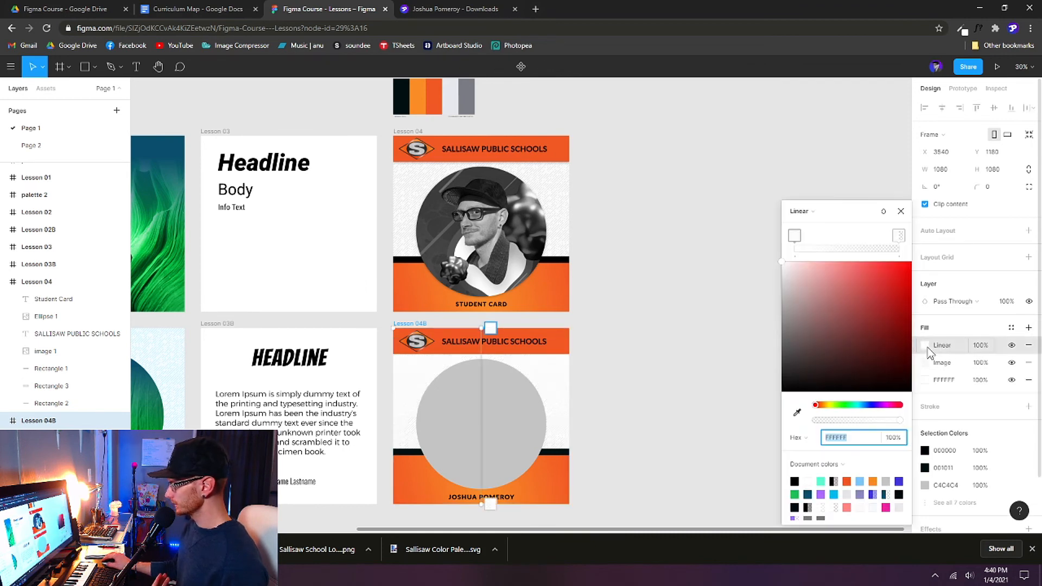
{"action": "left_click", "coordinate": [801, 212]}
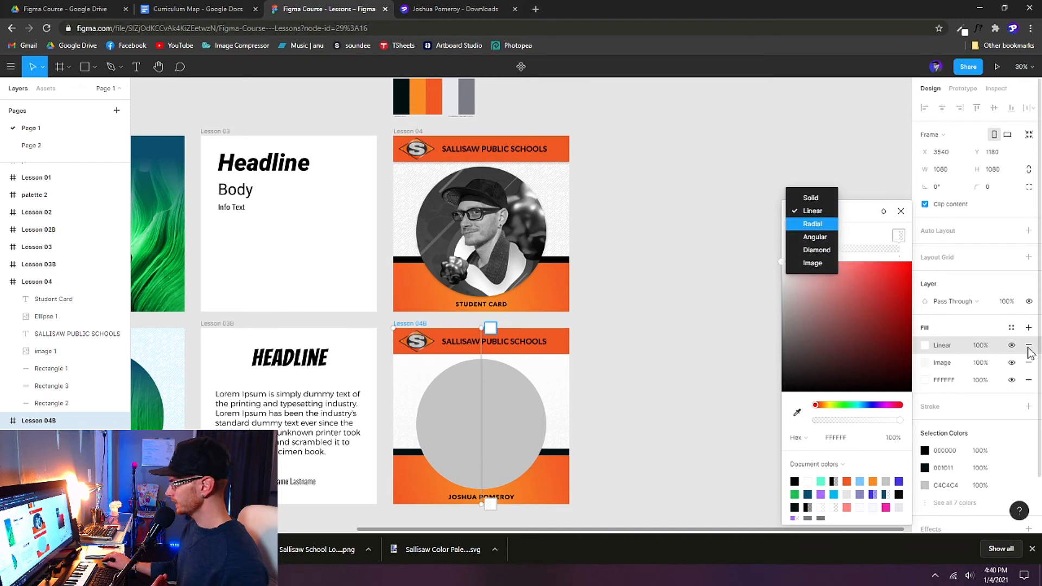
{"action": "left_click", "coordinate": [925, 347]}
{"action": "left_click", "coordinate": [925, 348]}
{"action": "left_click", "coordinate": [926, 348]}
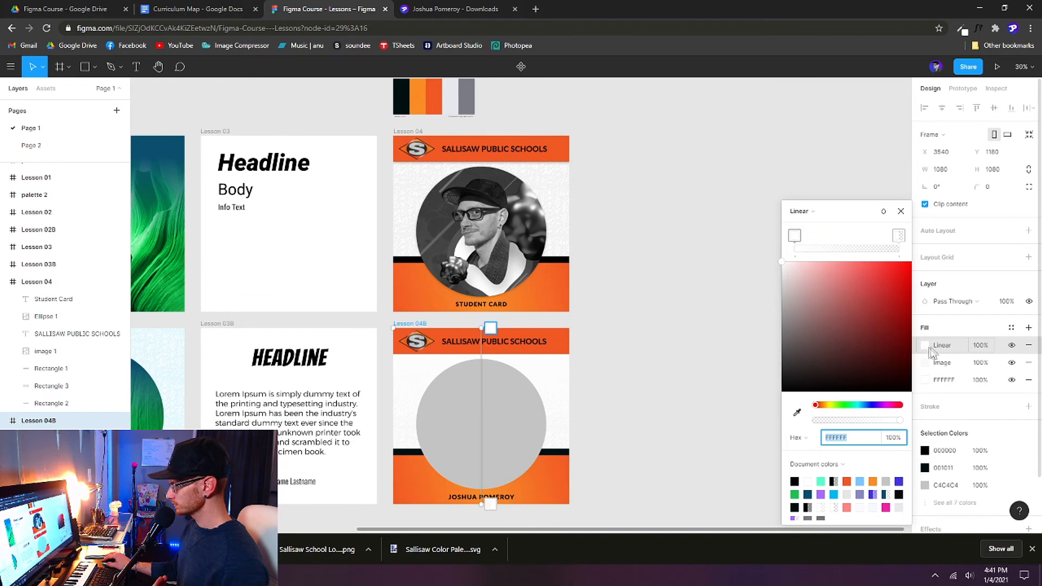
{"action": "left_click", "coordinate": [804, 213]}
{"action": "left_click", "coordinate": [810, 263]}
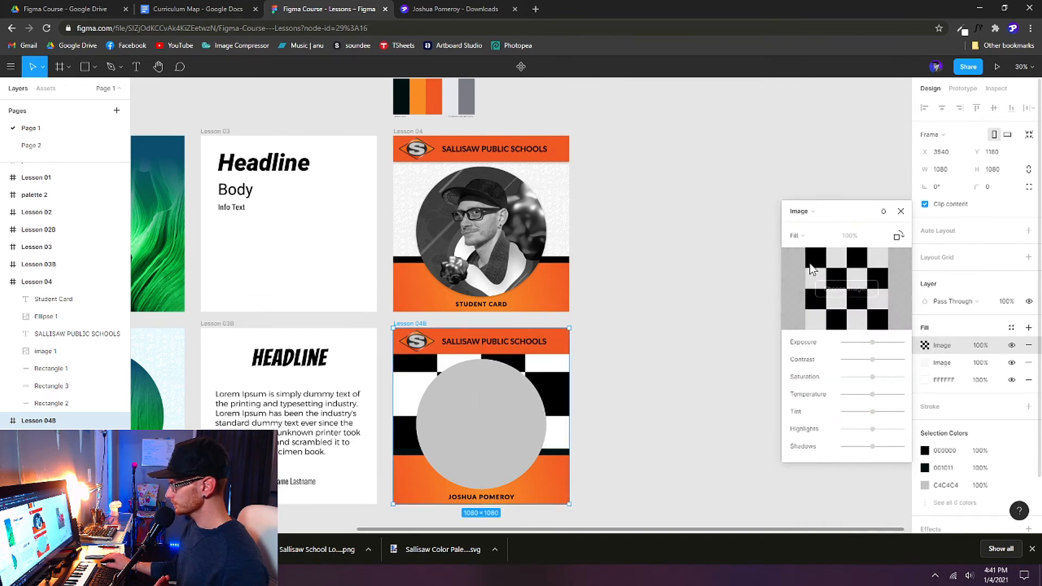
Step: Load Crumpled Paper Texture into the fill, tiled at 100% scale
{"action": "left_click", "coordinate": [852, 290]}
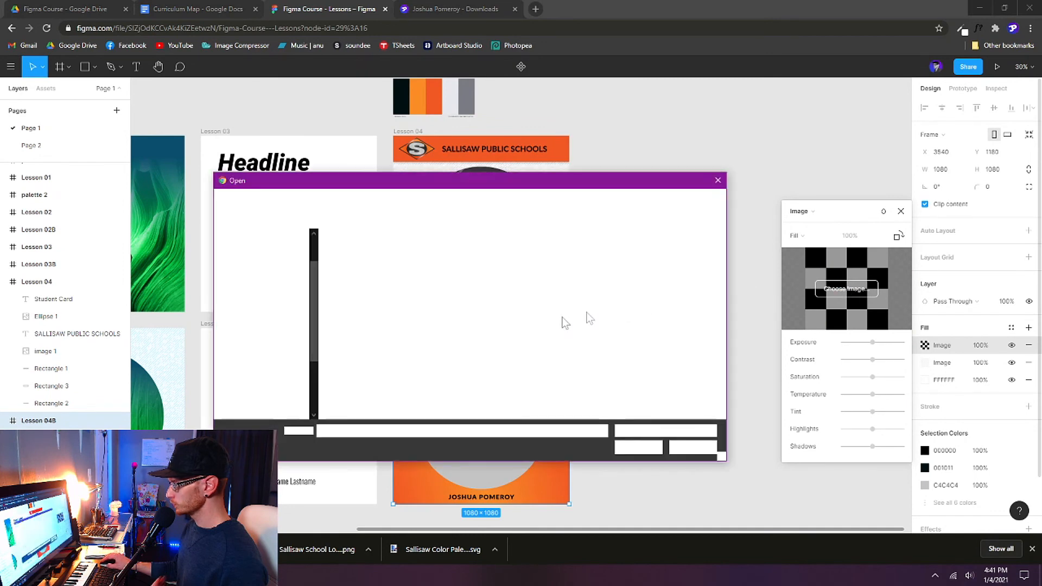
{"action": "left_click", "coordinate": [369, 365]}
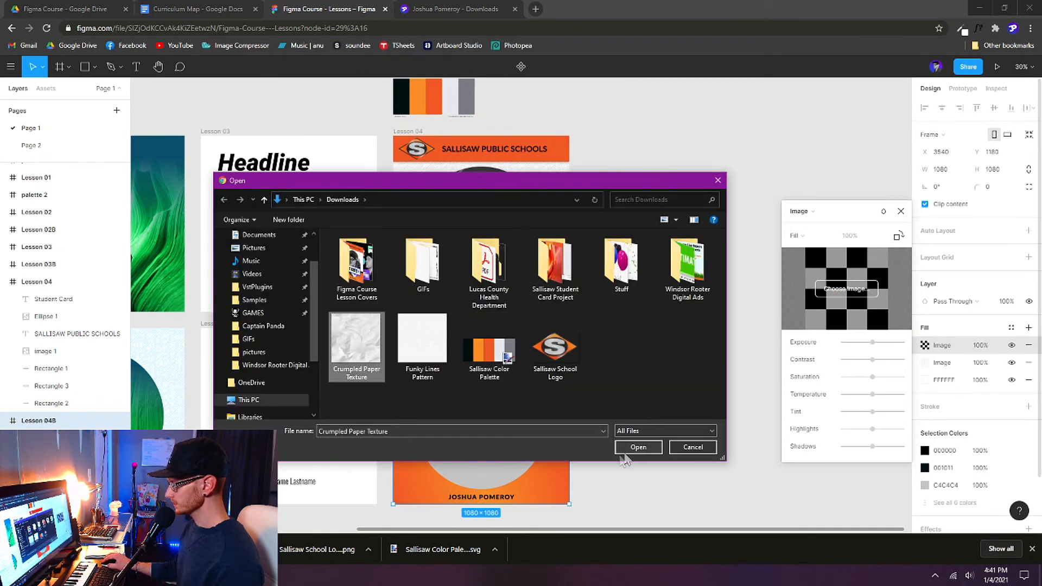
{"action": "left_click", "coordinate": [638, 447]}
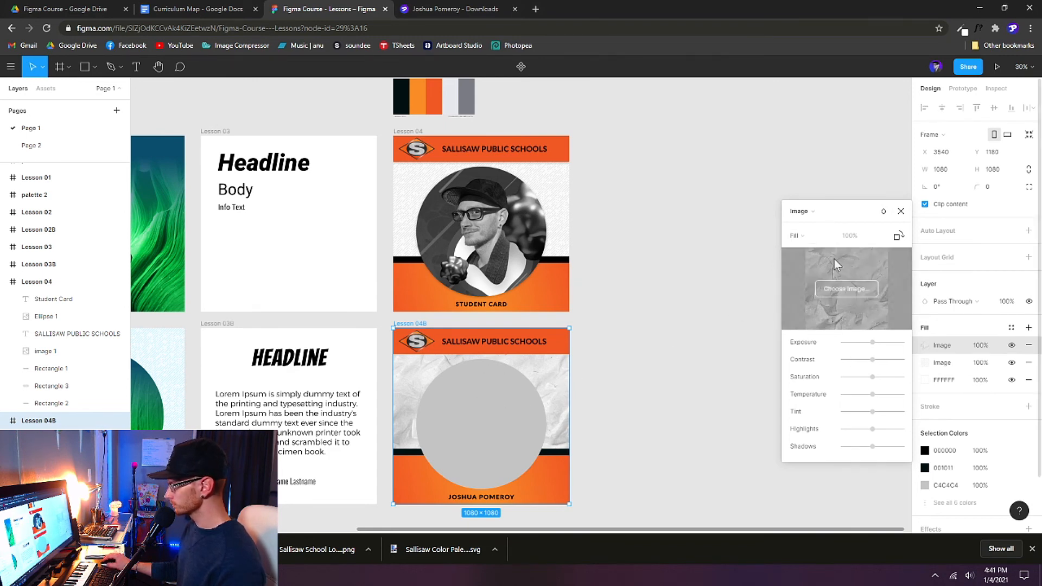
{"action": "left_click", "coordinate": [797, 236]}
{"action": "left_click", "coordinate": [809, 276]}
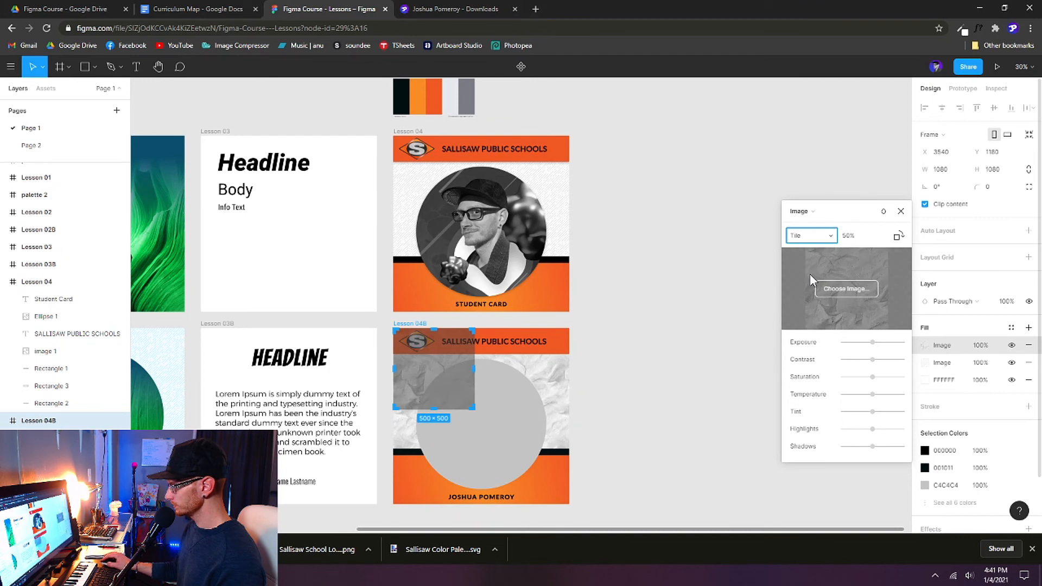
{"action": "left_click", "coordinate": [857, 235]}
{"action": "type", "text": "100"}
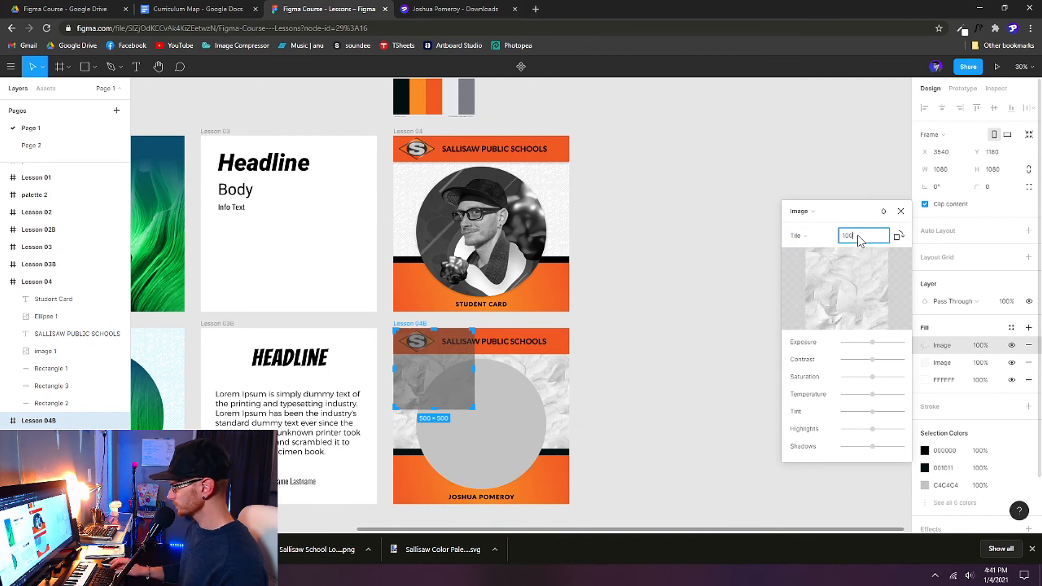
{"action": "key", "text": "Return"}
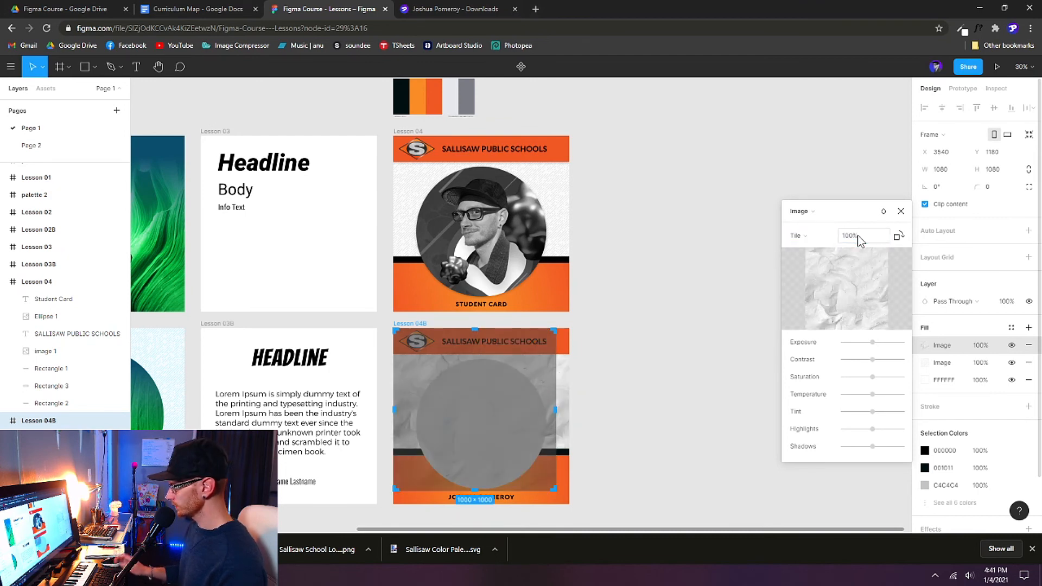
{"action": "left_click", "coordinate": [901, 213]}
{"action": "left_click", "coordinate": [785, 310]}
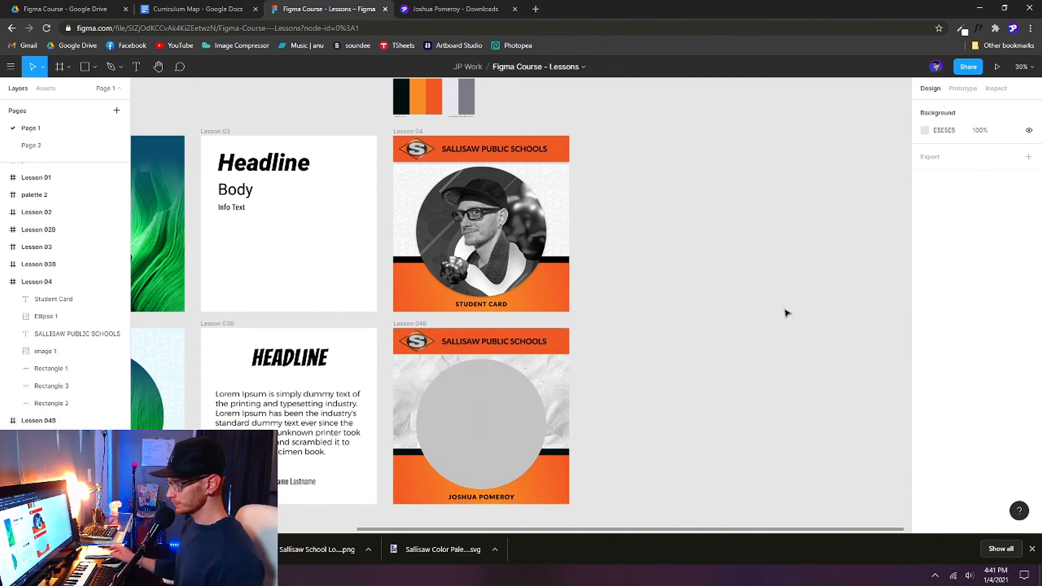
Step: Give the grey circle an Image fill using Figma Cover 01 from the Lesson Covers folder
{"action": "left_click", "coordinate": [516, 438]}
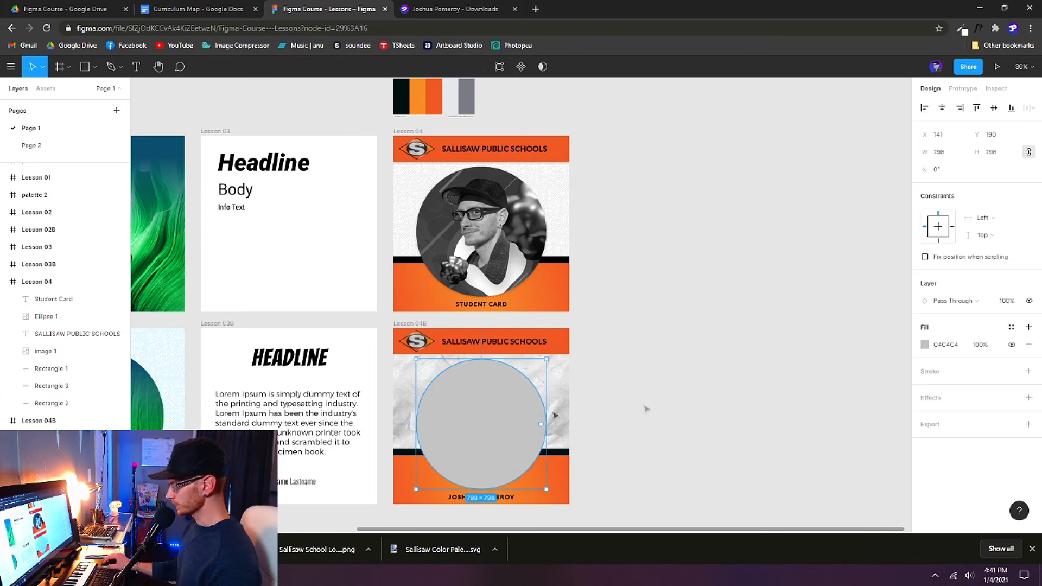
{"action": "left_click", "coordinate": [1028, 328]}
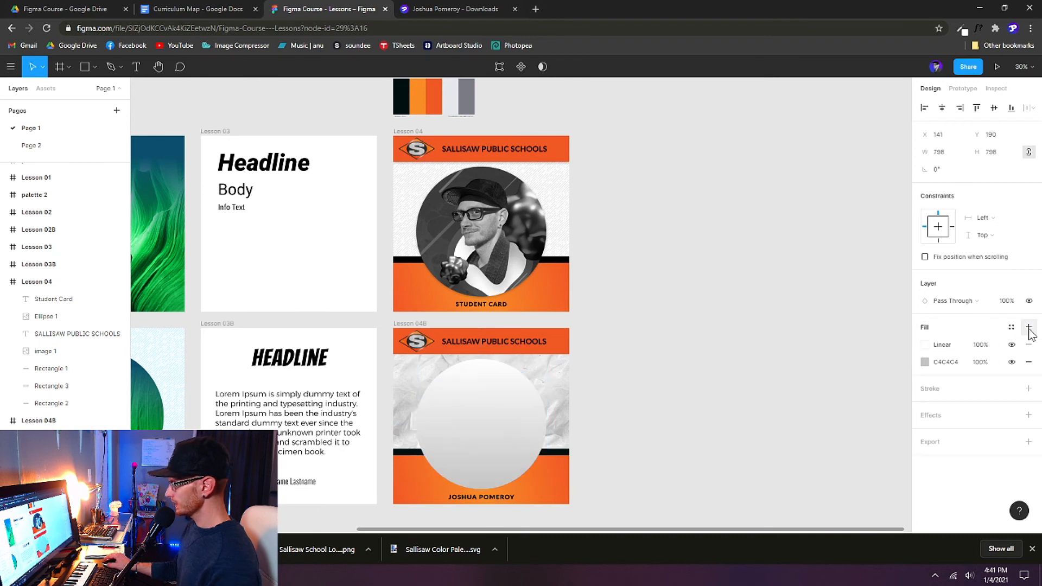
{"action": "left_click", "coordinate": [927, 346]}
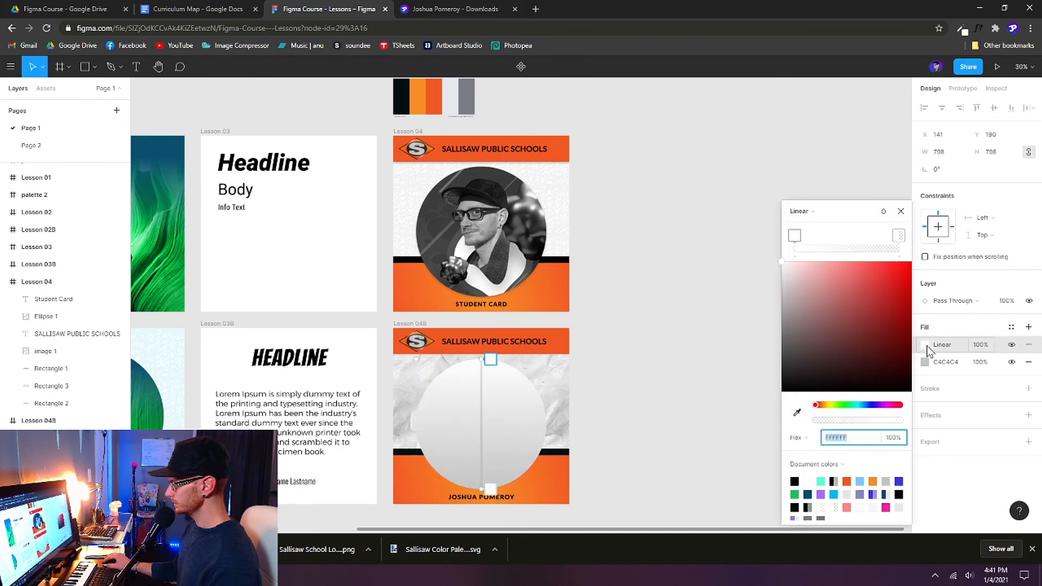
{"action": "left_click", "coordinate": [820, 216]}
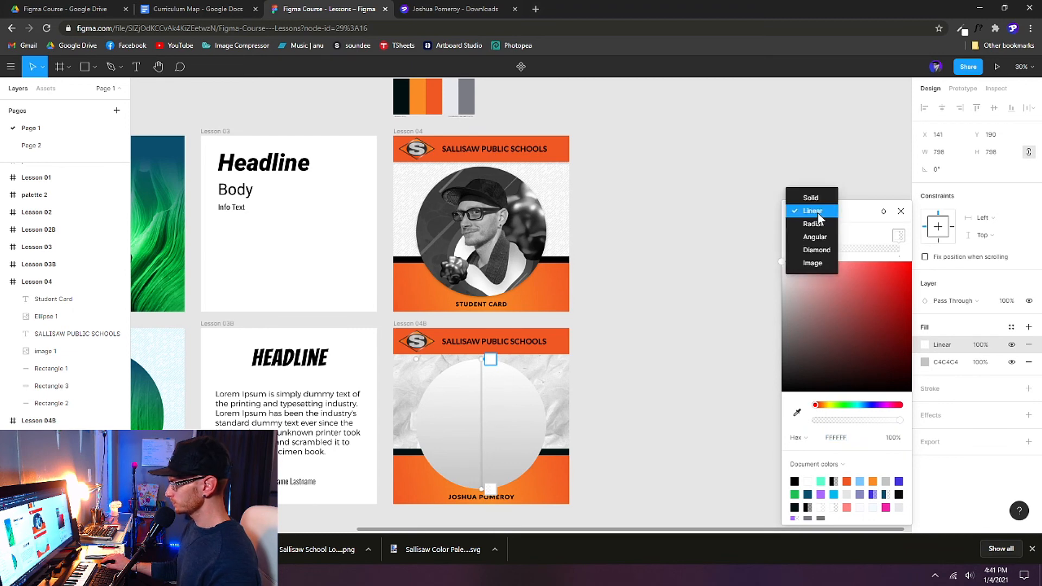
{"action": "left_click", "coordinate": [818, 265]}
{"action": "left_click", "coordinate": [845, 288]}
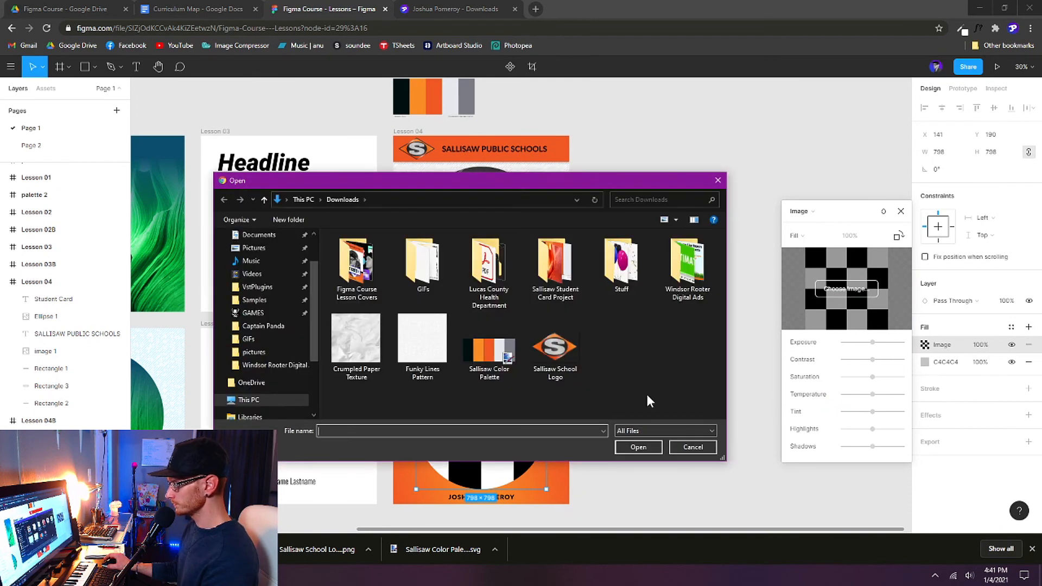
{"action": "double_click", "coordinate": [359, 274]}
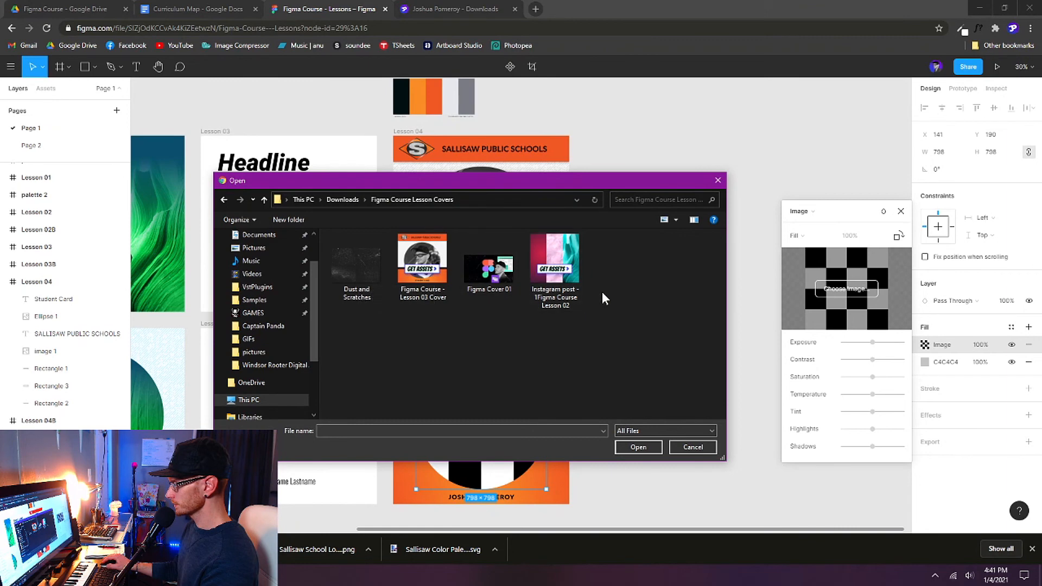
{"action": "double_click", "coordinate": [489, 269]}
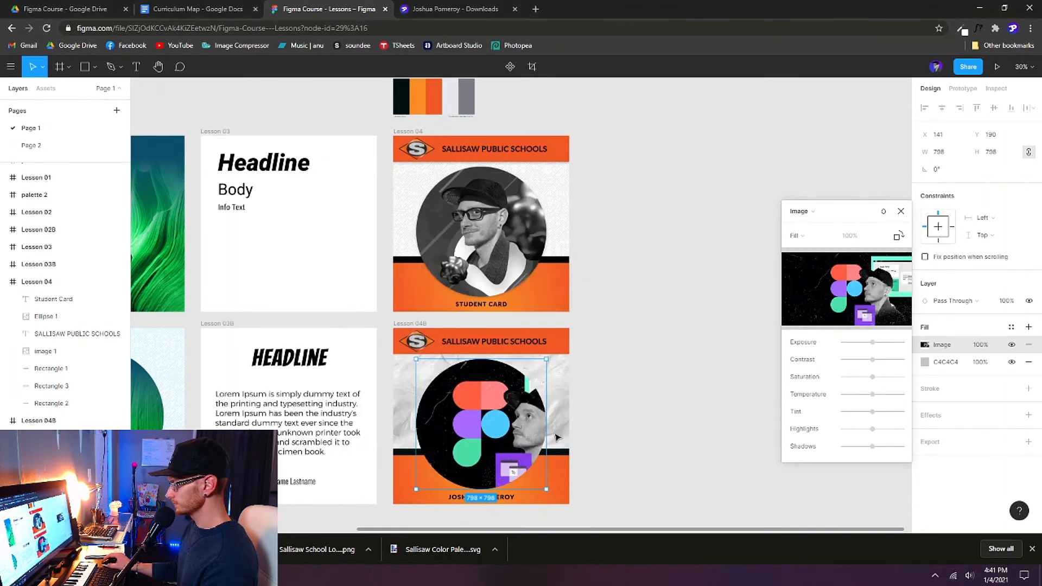
Step: Switch the circle image to Crop, then enlarge and reposition the photo
{"action": "left_click", "coordinate": [805, 242]}
{"action": "left_click", "coordinate": [820, 263]}
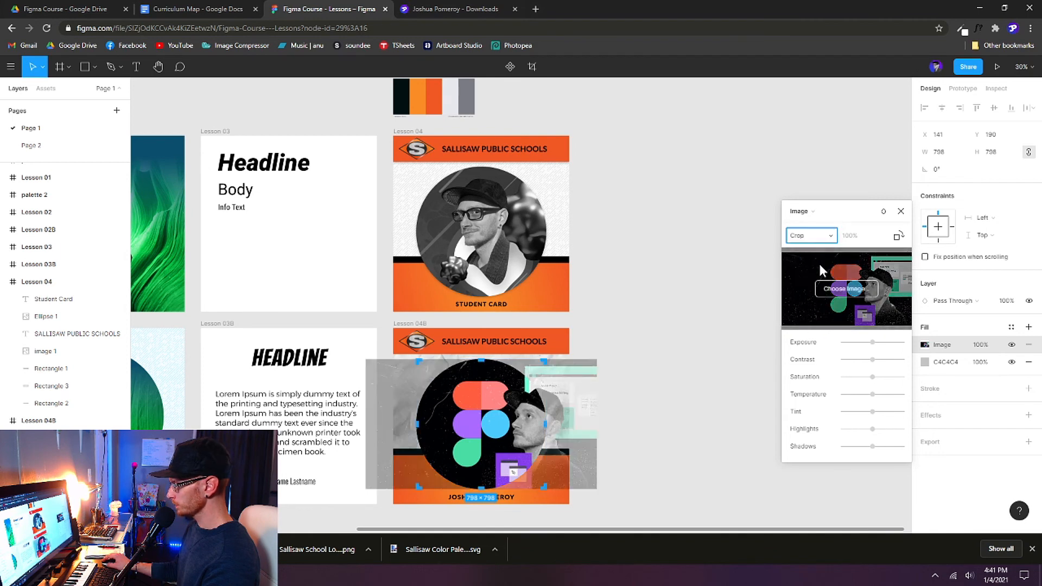
{"action": "left_click_drag", "start_coordinate": [493, 420], "coordinate": [462, 419]}
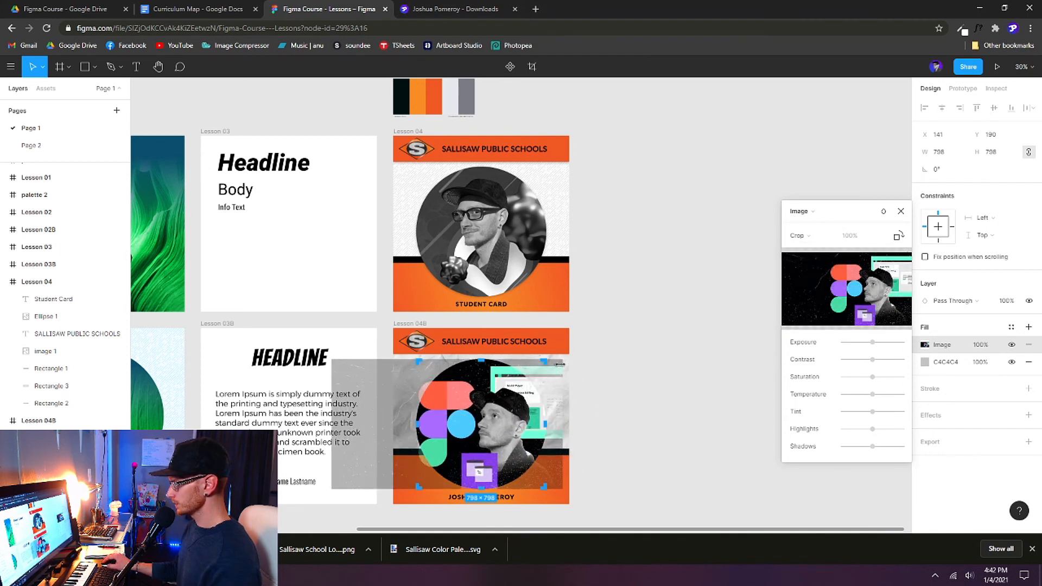
{"action": "left_click_drag", "start_coordinate": [561, 363], "coordinate": [593, 345]}
{"action": "left_click_drag", "start_coordinate": [505, 408], "coordinate": [478, 407]}
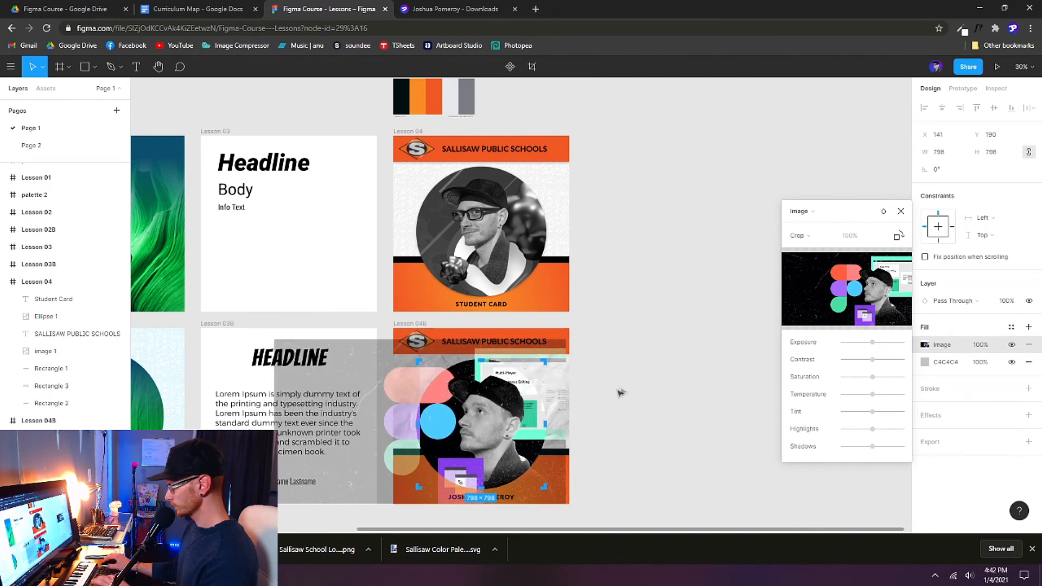
{"action": "left_click", "coordinate": [642, 386]}
{"action": "left_click", "coordinate": [642, 385]}
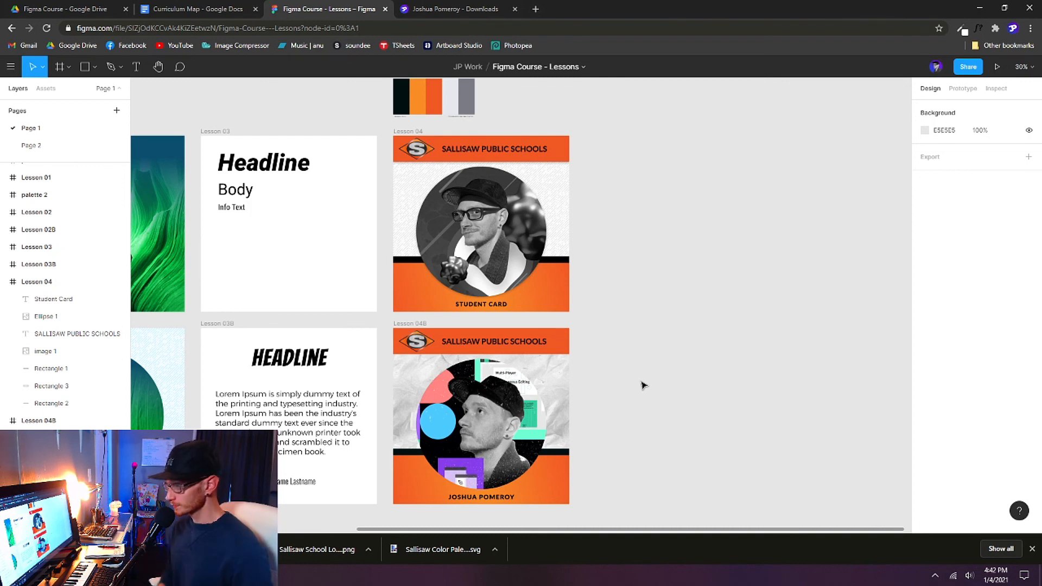
Step: Duplicate the Lesson 04B card to the right of the original
{"action": "left_click", "coordinate": [414, 323]}
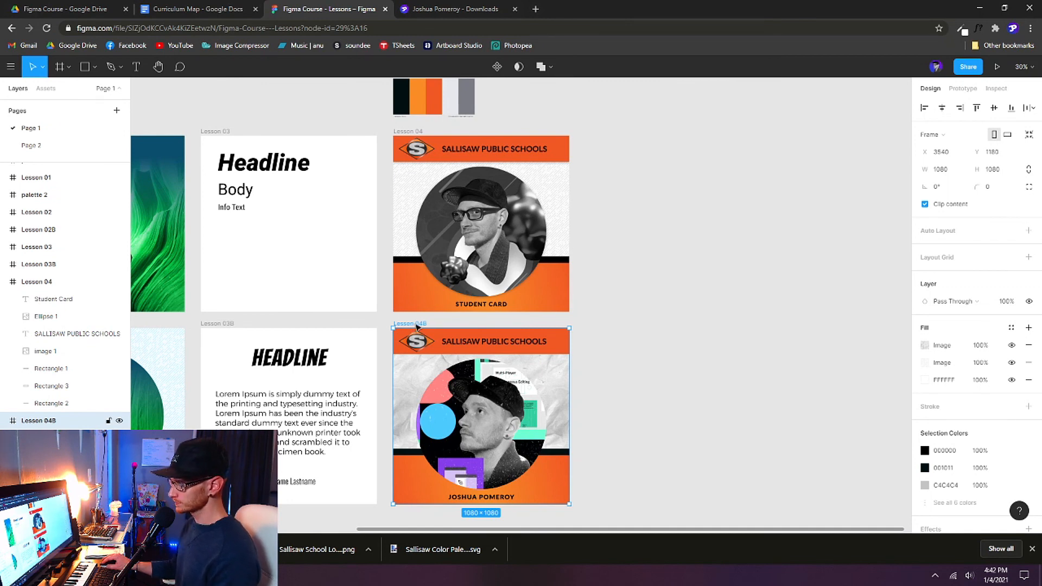
{"action": "left_click_drag", "start_coordinate": [412, 325], "coordinate": [588, 321]}
{"action": "left_click_drag", "start_coordinate": [597, 320], "coordinate": [605, 320]}
Step: Replace the copy's circle photo with a different image and desaturate it to black and white
{"action": "left_click", "coordinate": [785, 358]}
{"action": "double_click", "coordinate": [681, 441]}
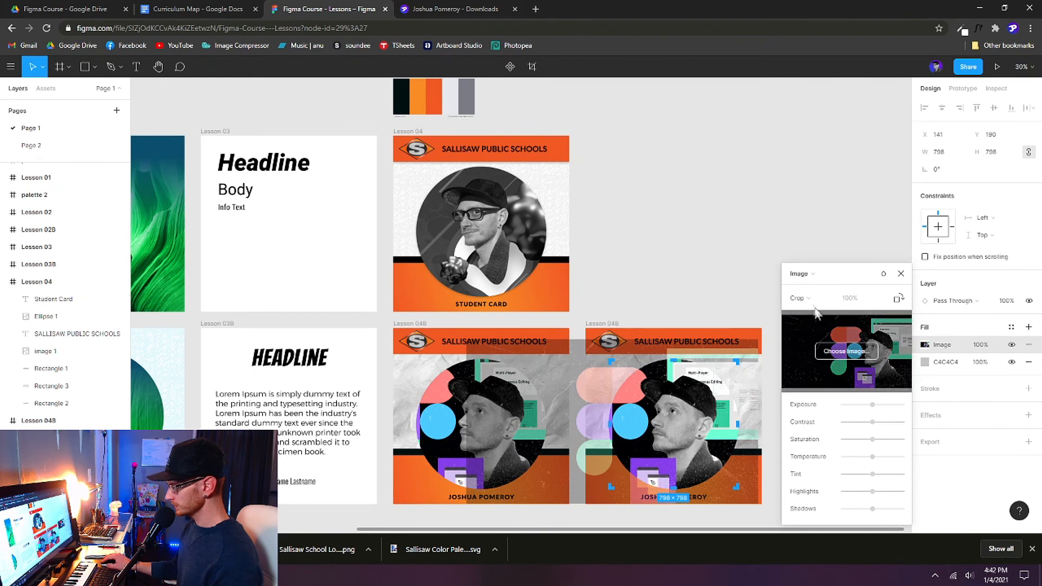
{"action": "left_click", "coordinate": [847, 351]}
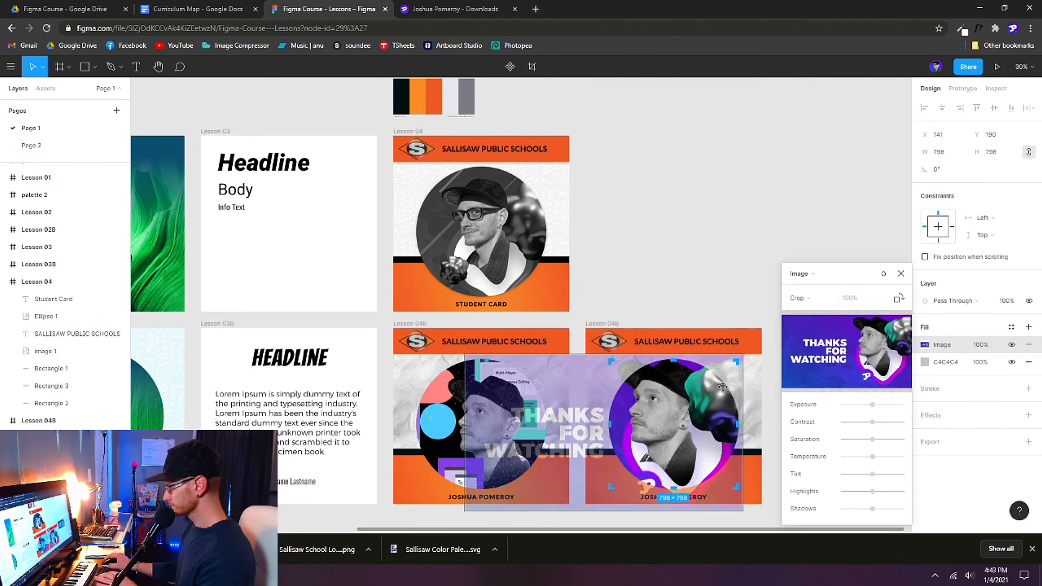
{"action": "left_click", "coordinate": [901, 273]}
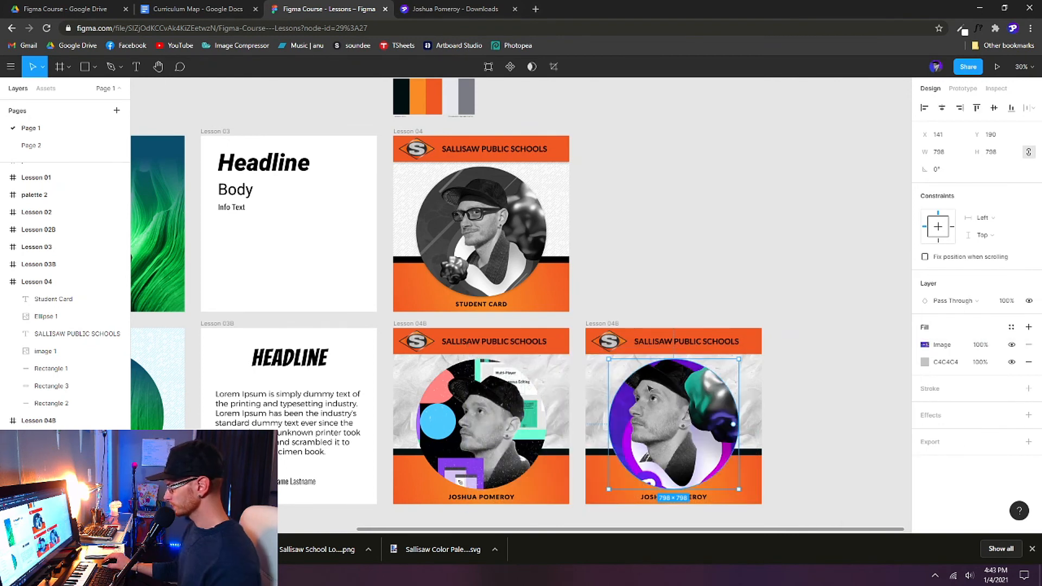
{"action": "left_click", "coordinate": [925, 345]}
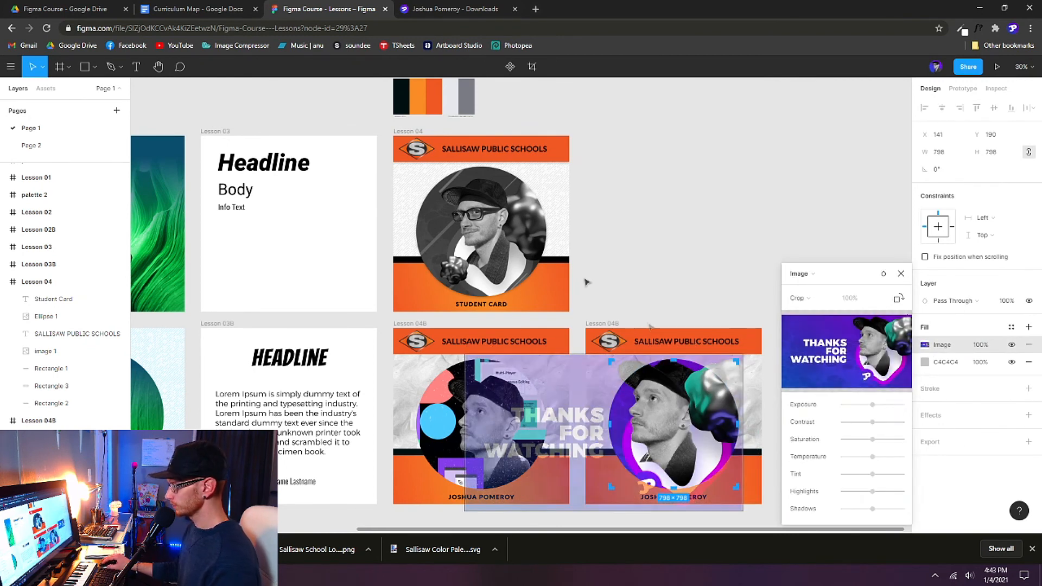
{"action": "left_click", "coordinate": [924, 345]}
{"action": "left_click", "coordinate": [924, 344]}
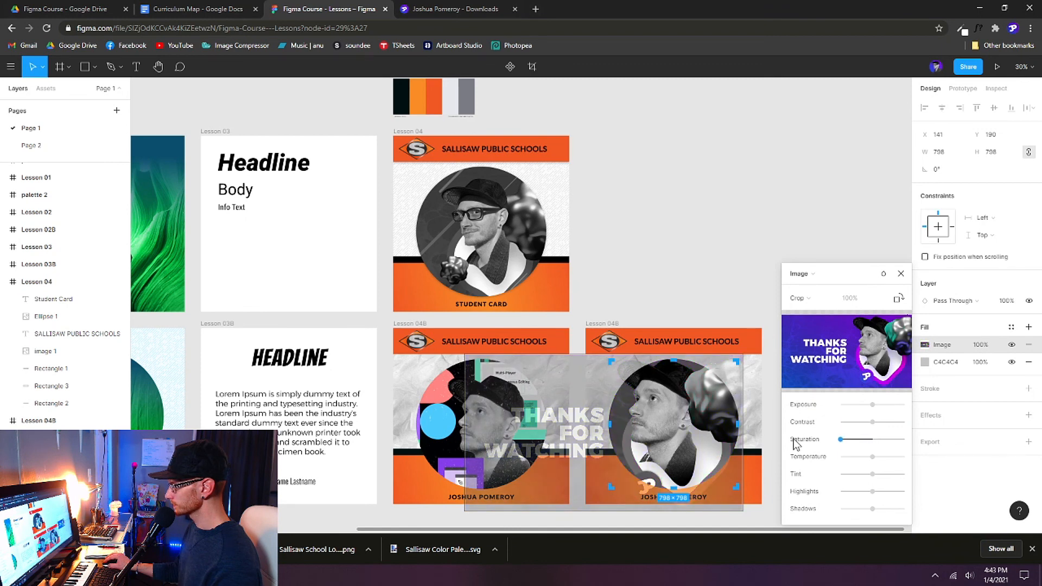
{"action": "left_click", "coordinate": [900, 274]}
{"action": "left_click", "coordinate": [827, 245]}
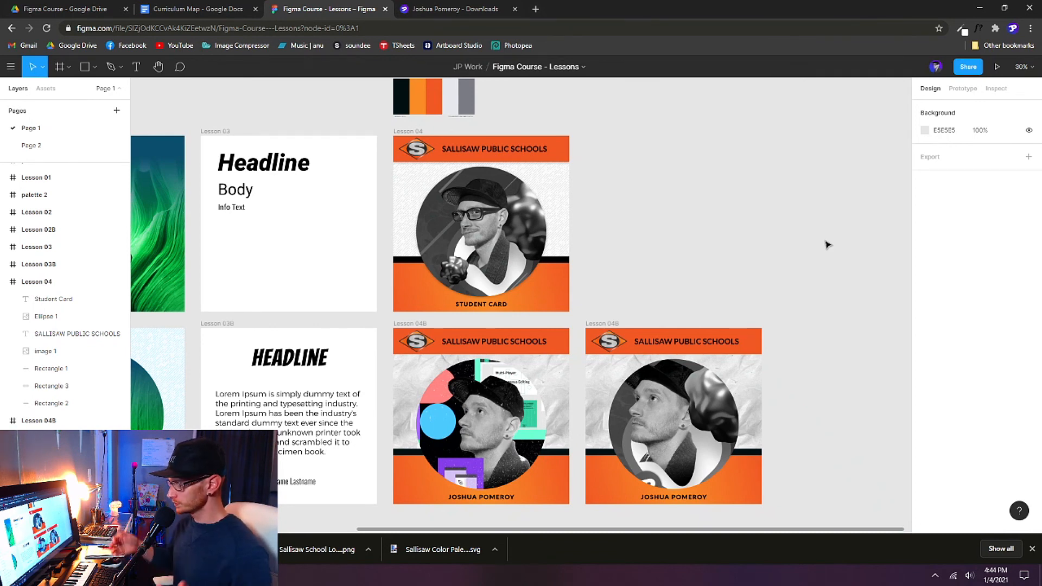
{"action": "scroll", "coordinate": [827, 245], "scroll_direction": "down", "scroll_amount": 2}
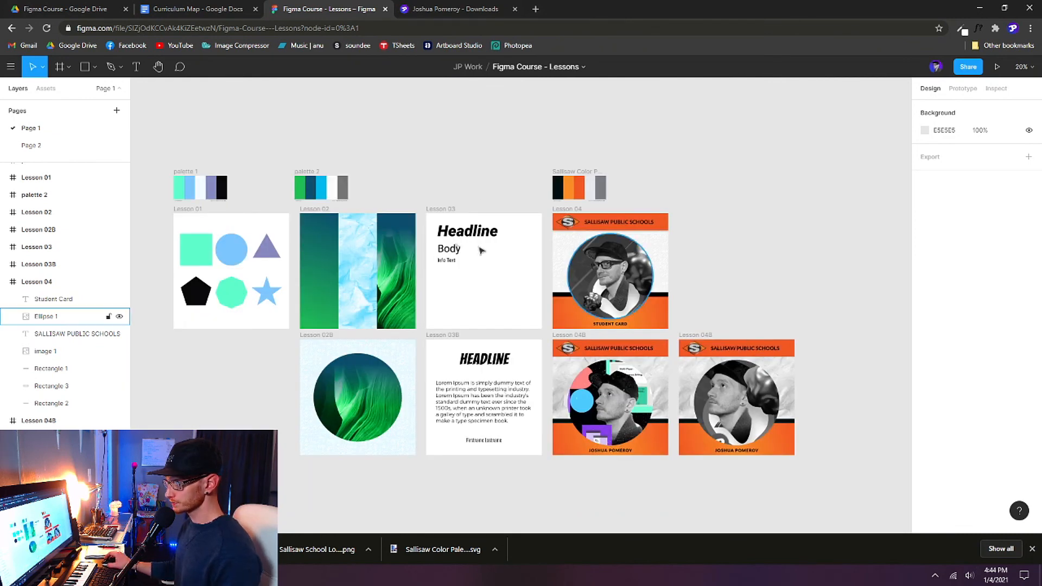
{"action": "left_click", "coordinate": [318, 173]}
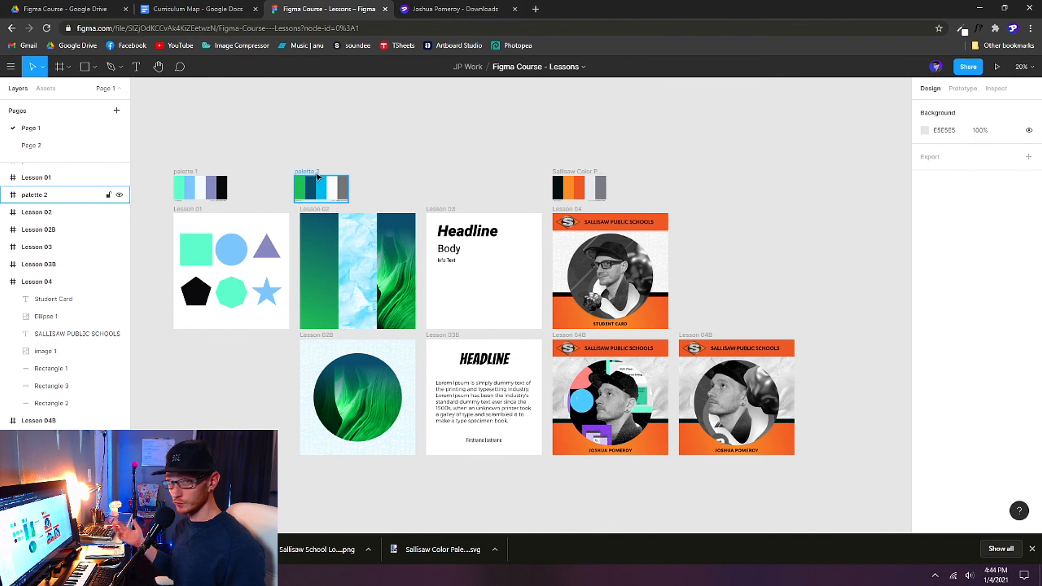
{"action": "left_click", "coordinate": [691, 507]}
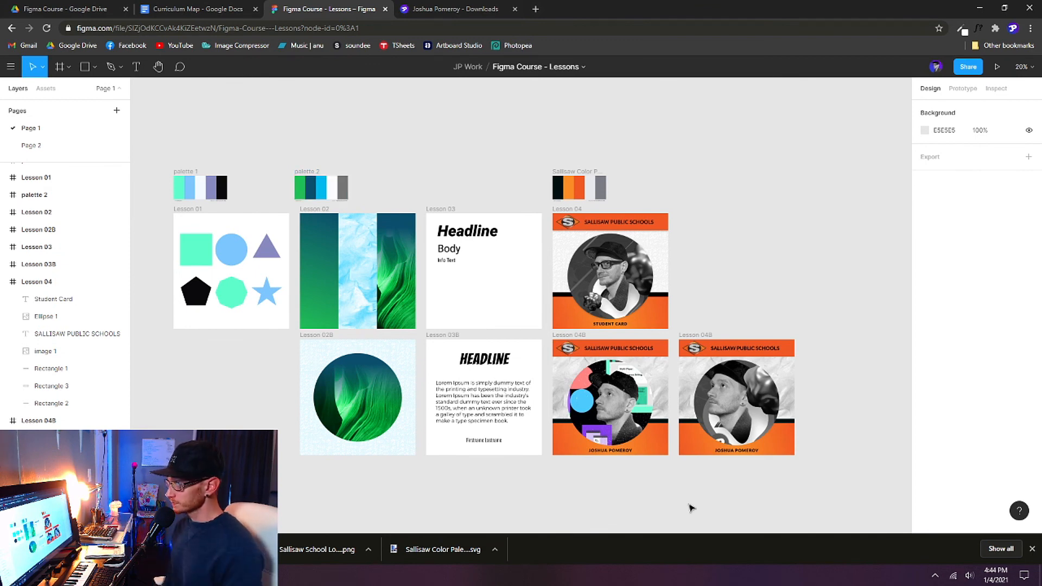